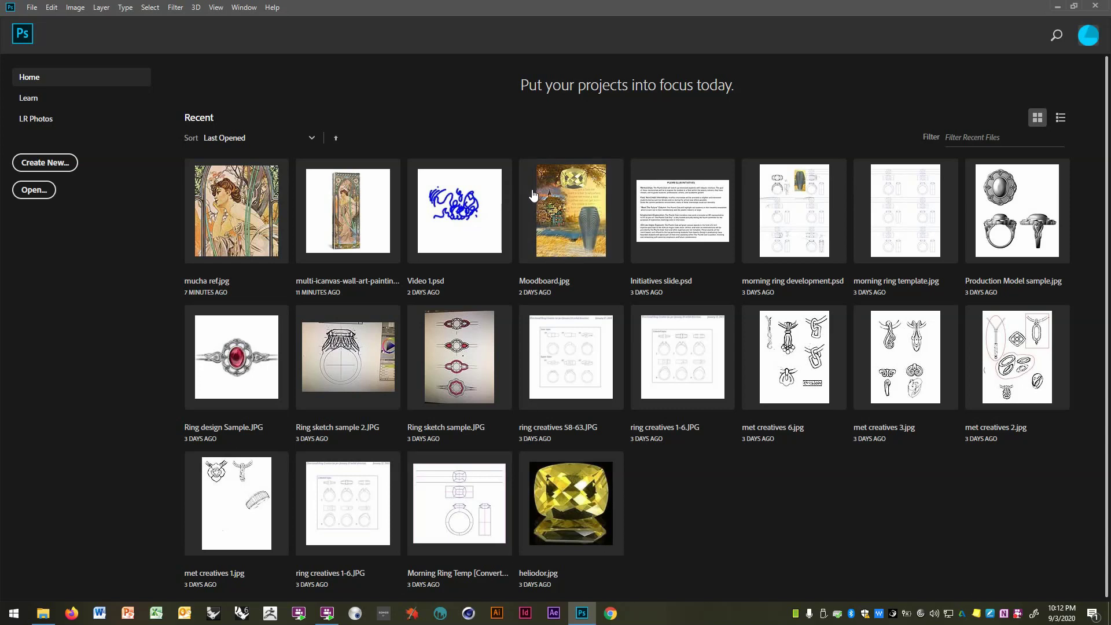
# Create a new 6 x 6 inch document at 300 pixels/inch in RGB color with a white background
pyautogui.click(30, 8)
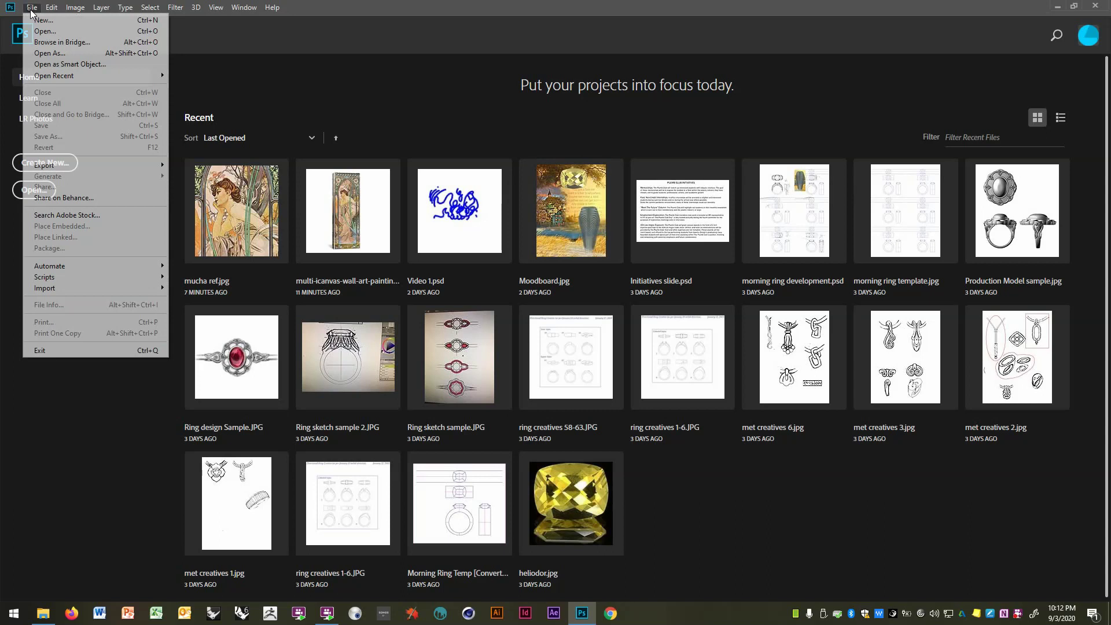
pyautogui.click(57, 22)
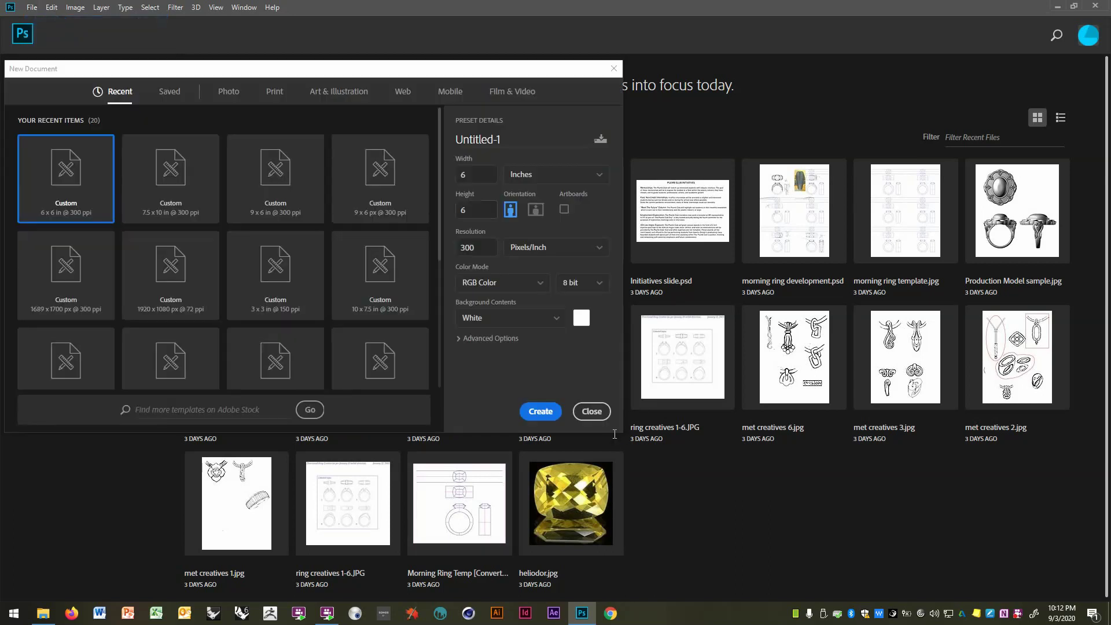
pyautogui.click(541, 413)
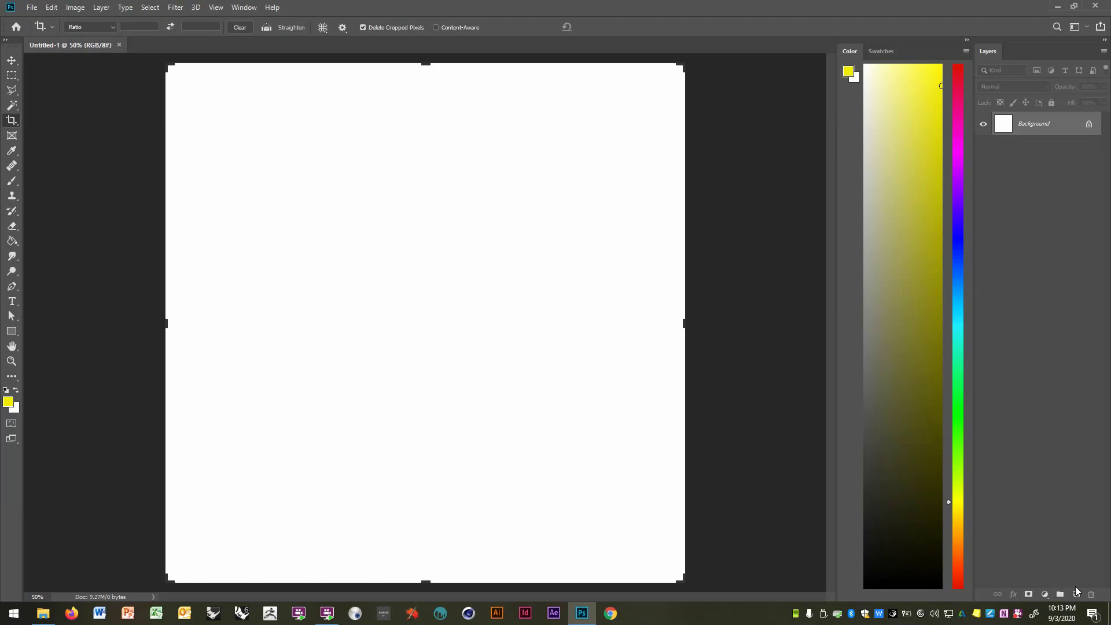
# Add seven empty layers above the Background layer
pyautogui.click(1076, 594)
pyautogui.click(1078, 595)
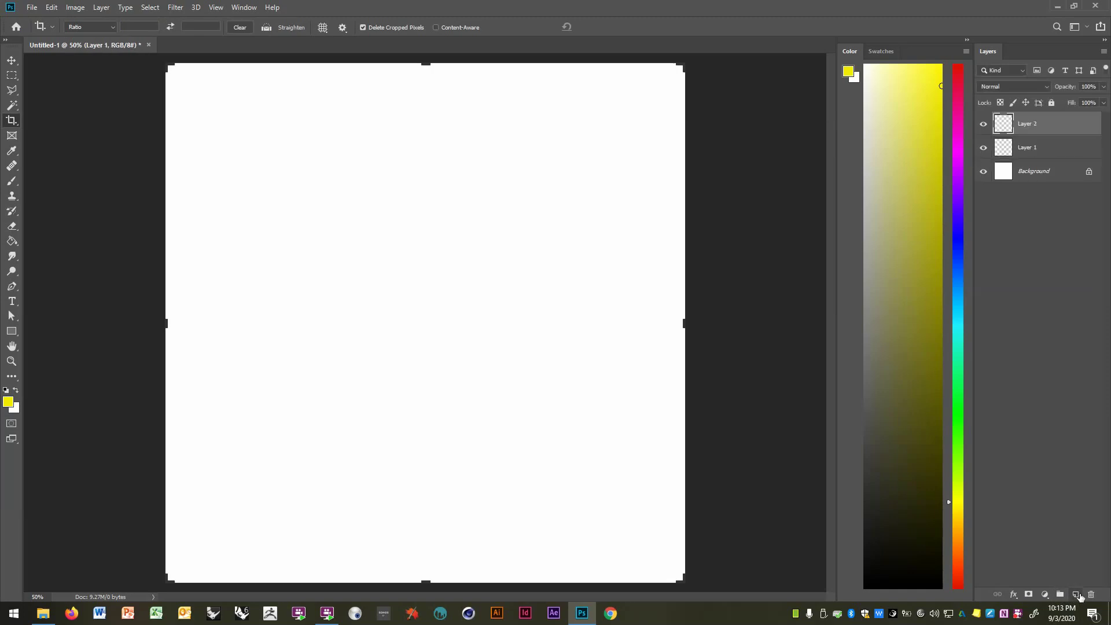
pyautogui.click(1076, 595)
pyautogui.click(1076, 595)
pyautogui.click(1076, 595)
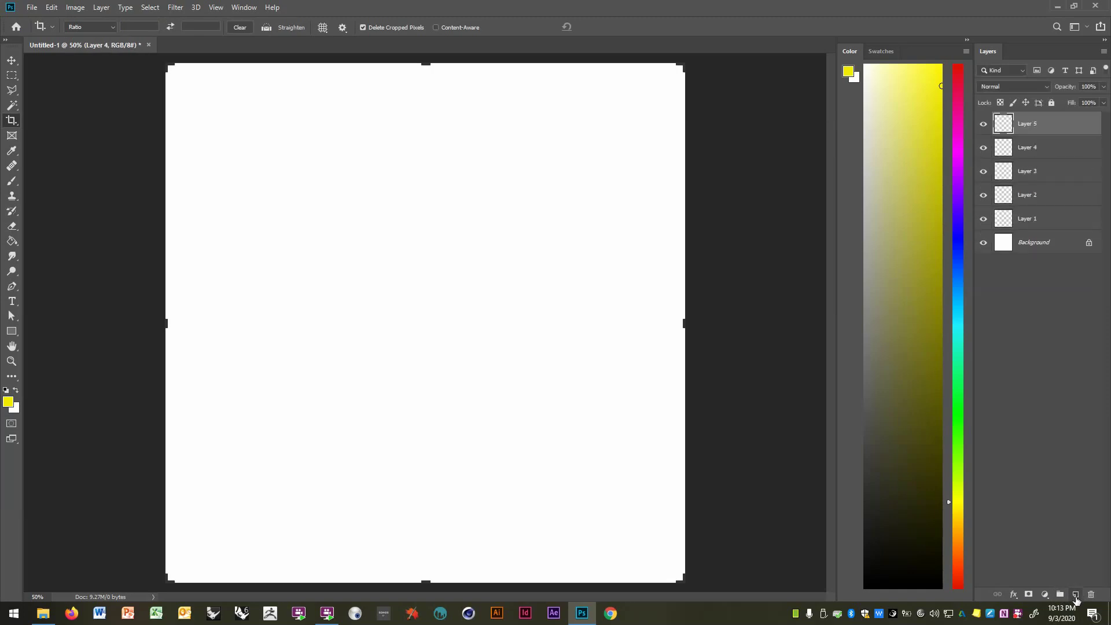
pyautogui.click(1076, 595)
pyautogui.click(1076, 595)
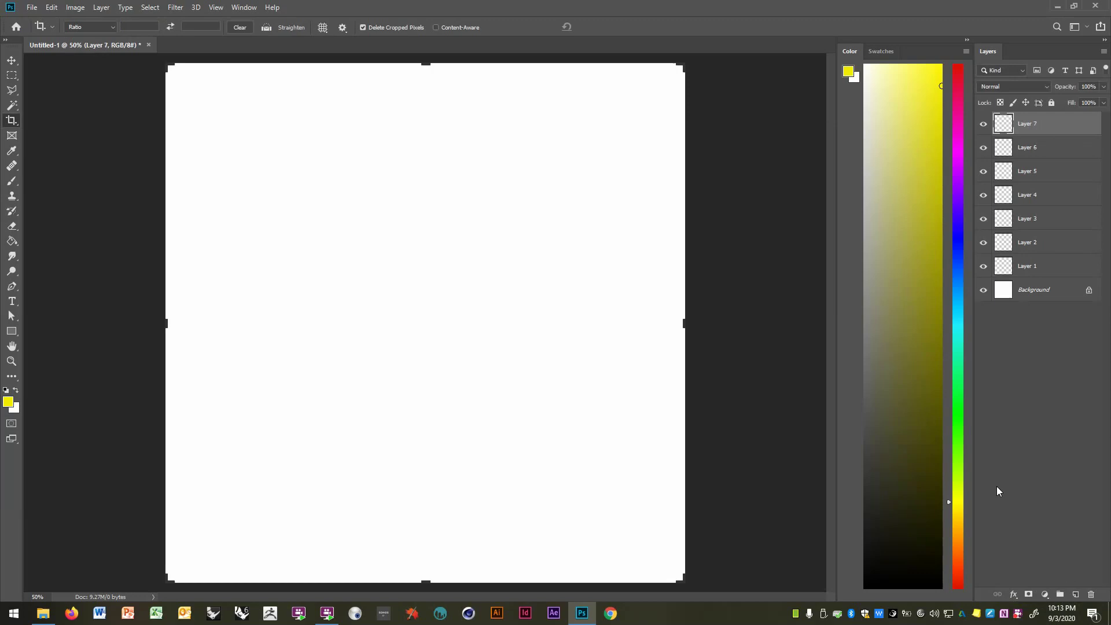
# Rename Layer 1, Layer 2 and Layer 3 as Friday, Saturday and Sunday
pyautogui.doubleClick(1038, 266)
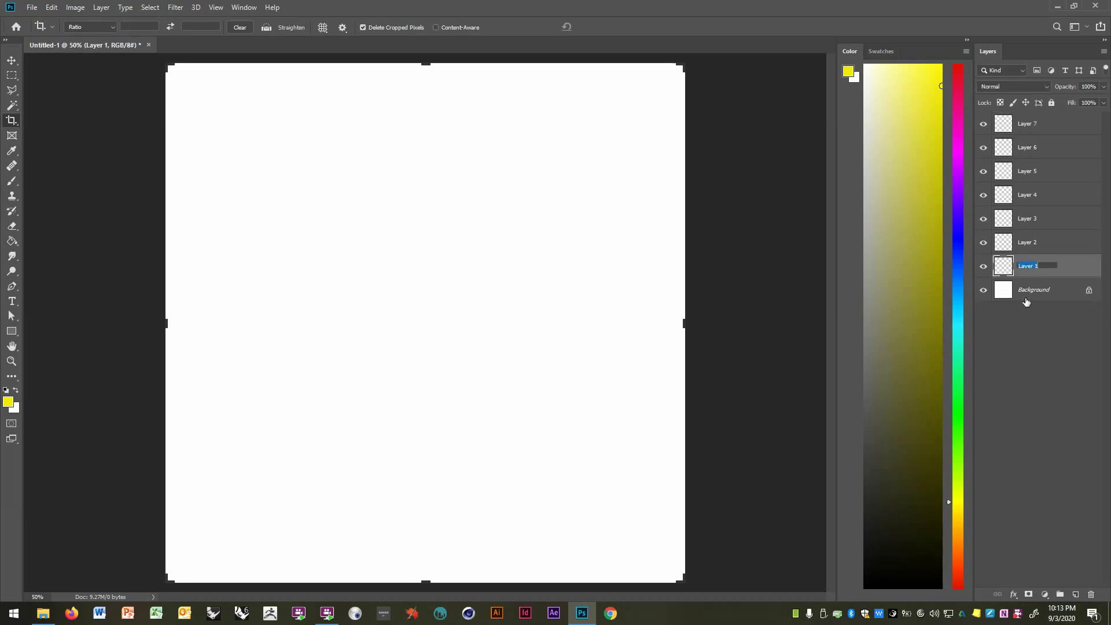
pyautogui.write('Friday')
pyautogui.press('Return')
pyautogui.doubleClick(1029, 243)
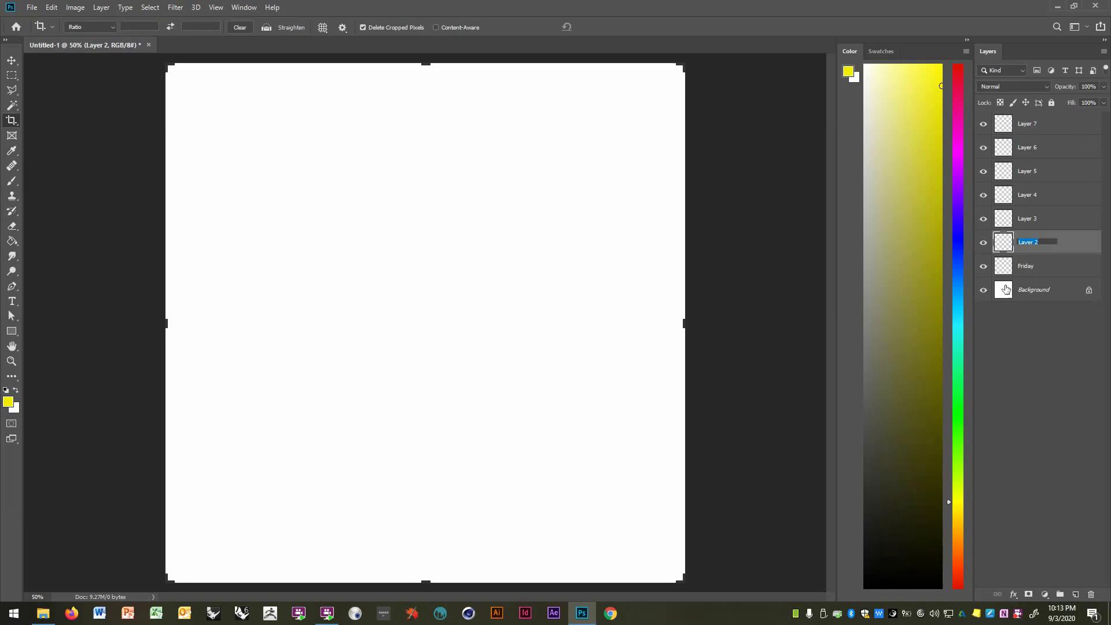
pyautogui.write('Saturday')
pyautogui.press('Return')
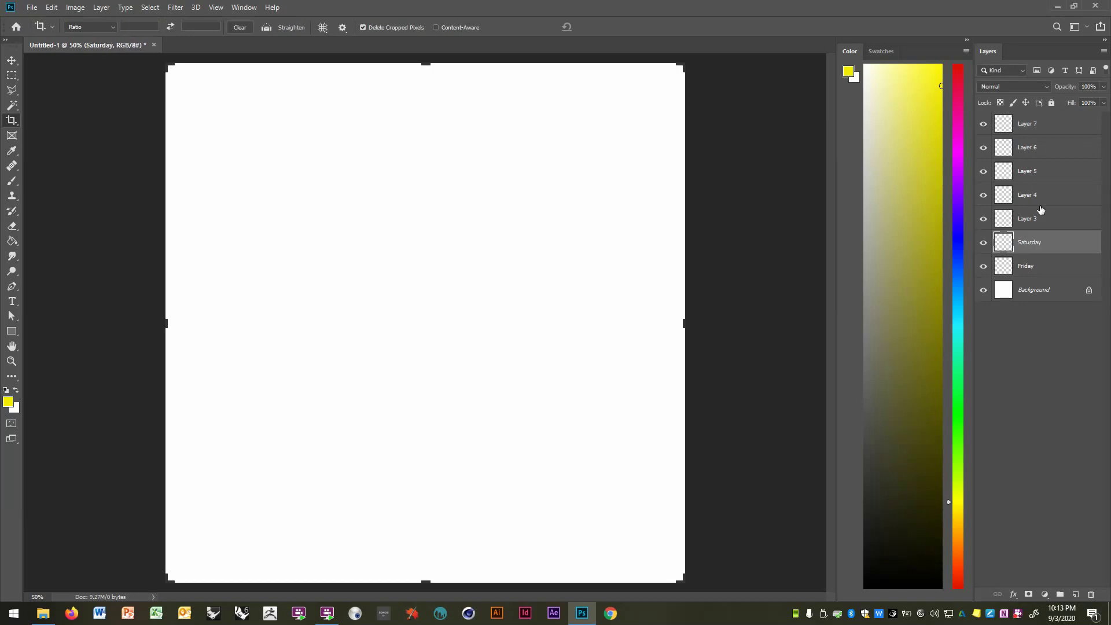
pyautogui.doubleClick(1033, 223)
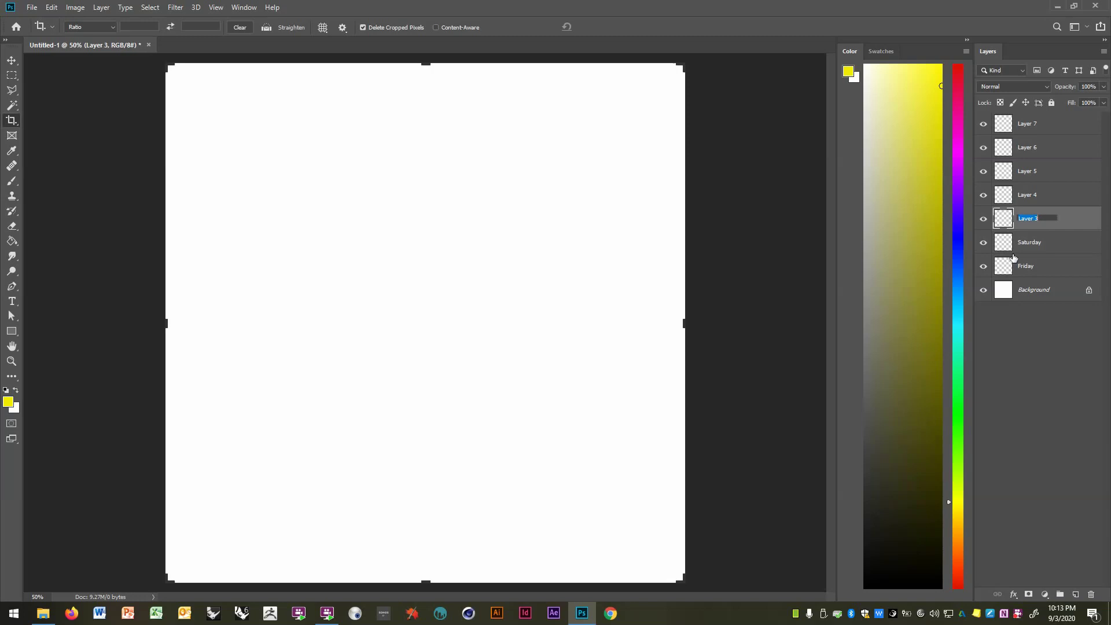
pyautogui.write('Sudayndad')
pyautogui.press('Return')
# Group the layers from Layer 7 down to Saturday into a single group, removing the extra enclosing group
pyautogui.click(1052, 128)
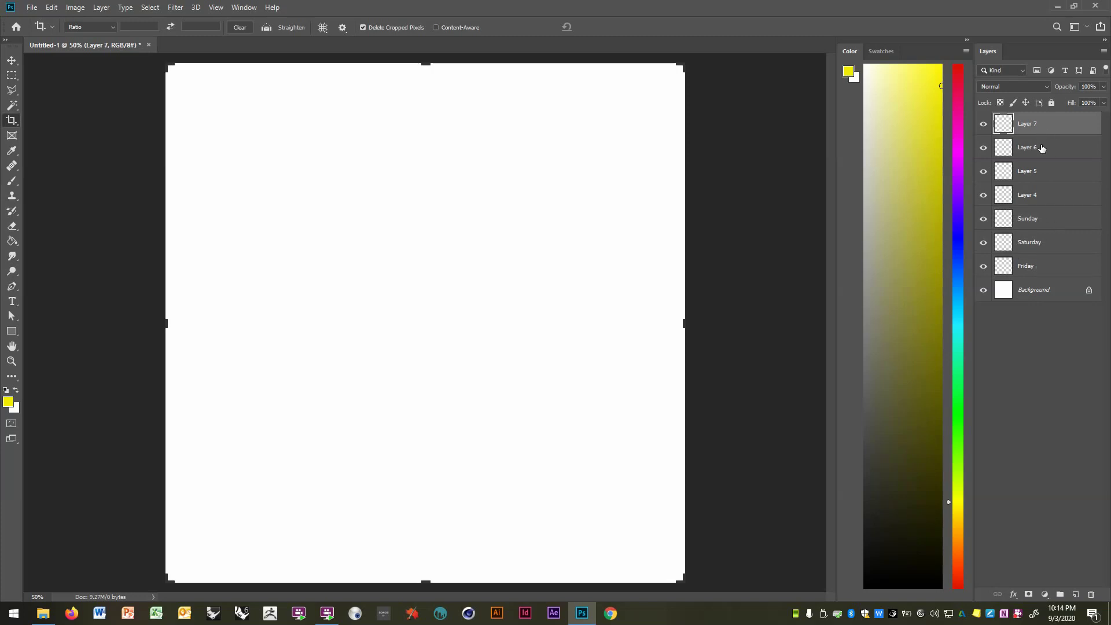
pyautogui.keyDown('shift'); pyautogui.click(1047, 246); pyautogui.keyUp('shift')
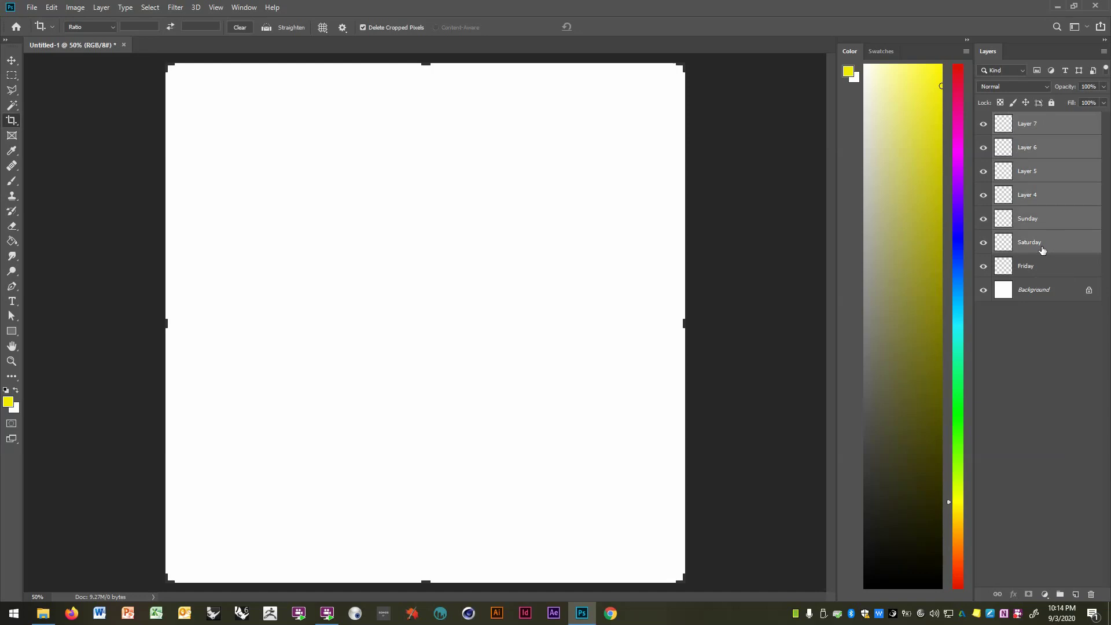
pyautogui.press('ctrl')
pyautogui.hotkey('ctrl', 'g')
pyautogui.hotkey('ctrl', 'g')
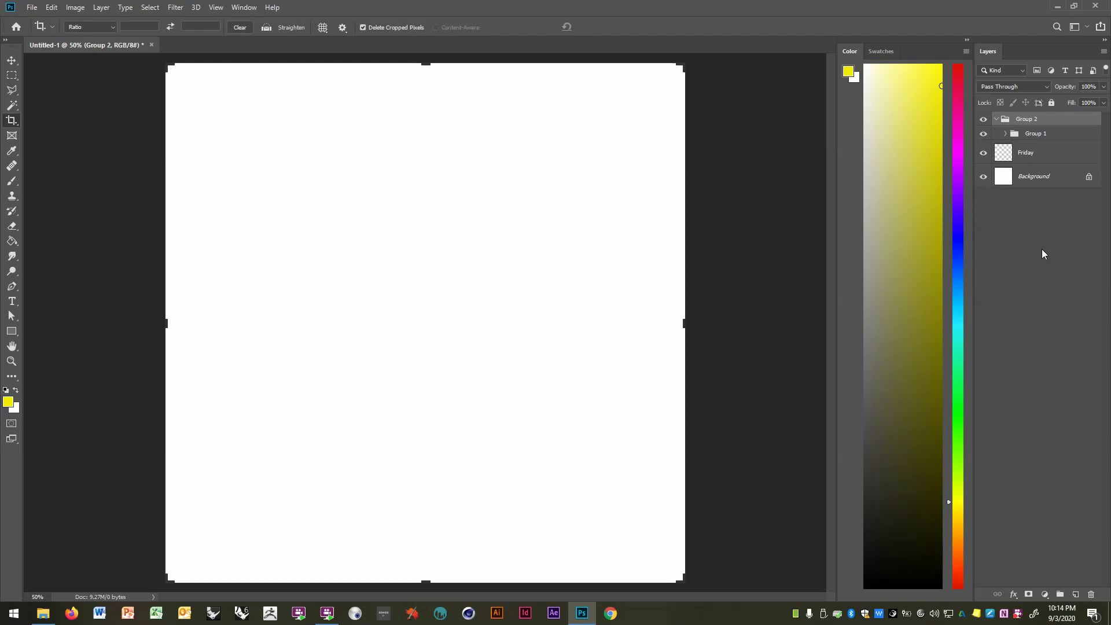
pyautogui.hotkey('ctrl', 'shift', 'g')
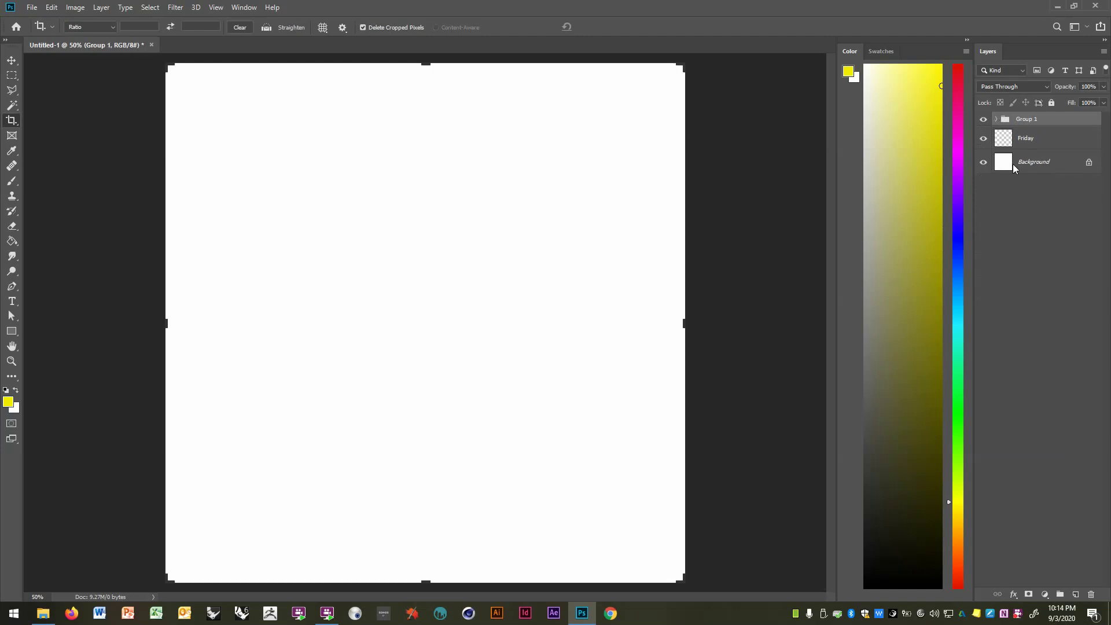
pyautogui.click(996, 118)
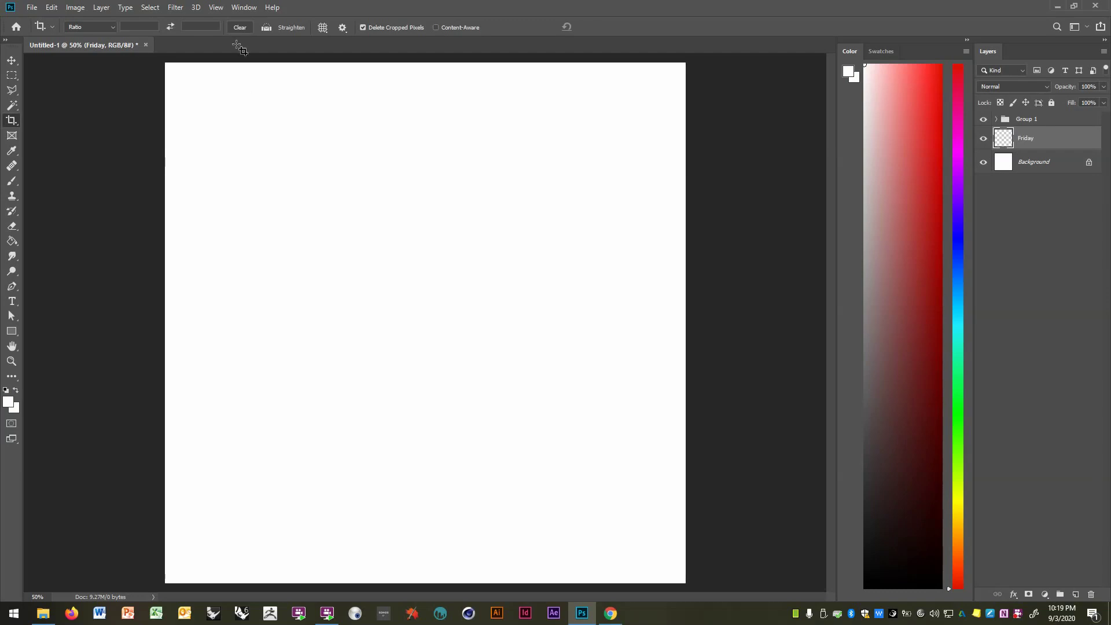
# Turn on the grid display over the canvas
pyautogui.click(215, 7)
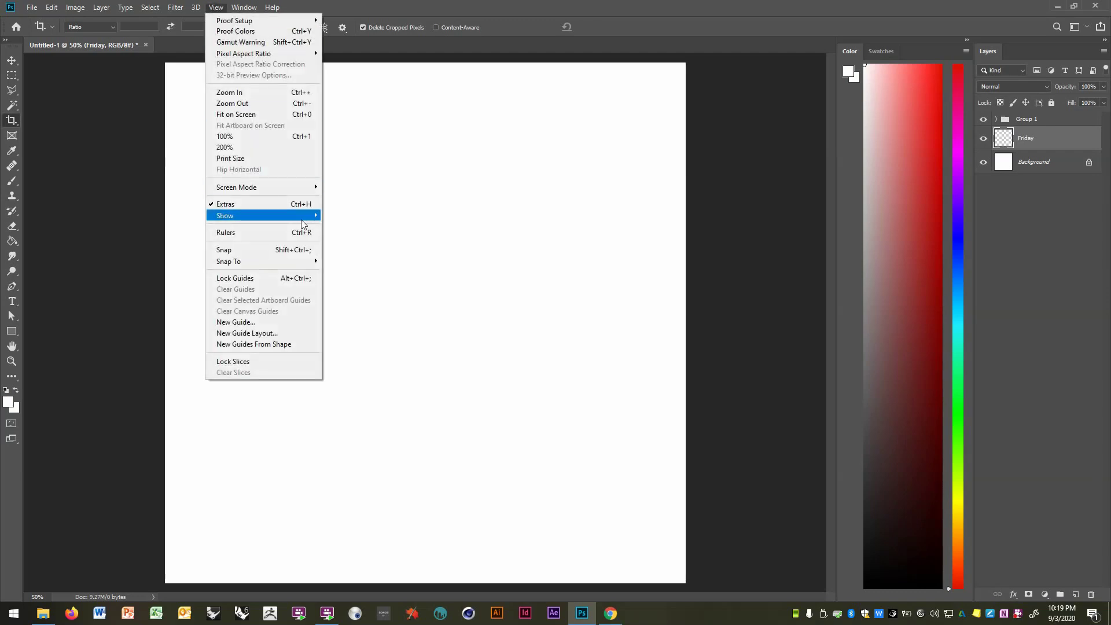
pyautogui.moveTo(302, 218)
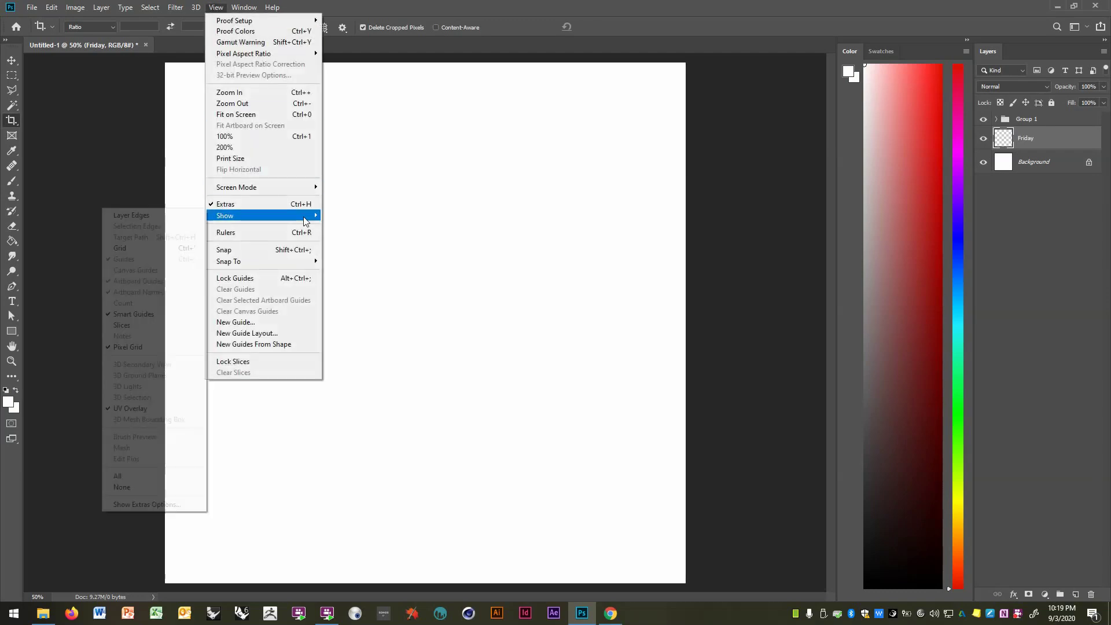
pyautogui.click(154, 249)
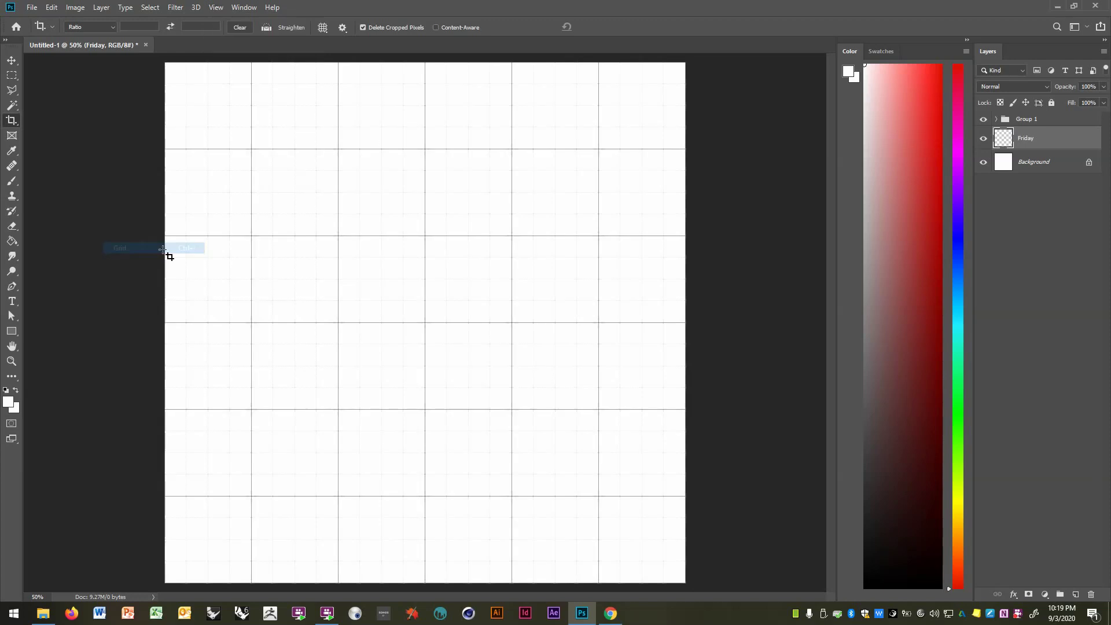
# Set the grid preferences to a solid gridline every .25 inches
pyautogui.click(53, 8)
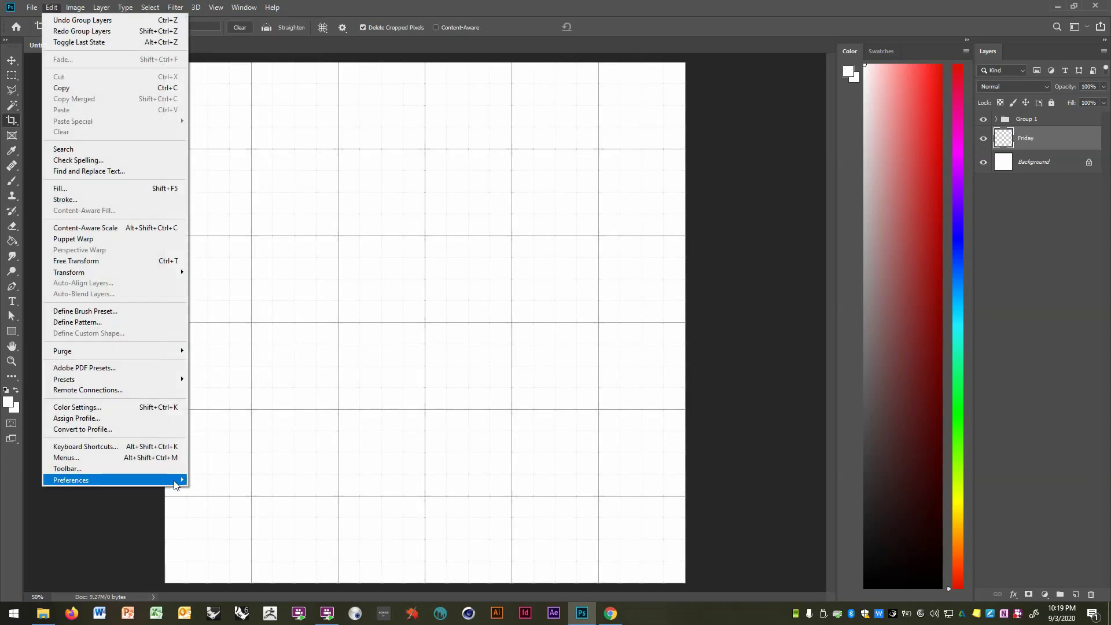
pyautogui.moveTo(168, 480)
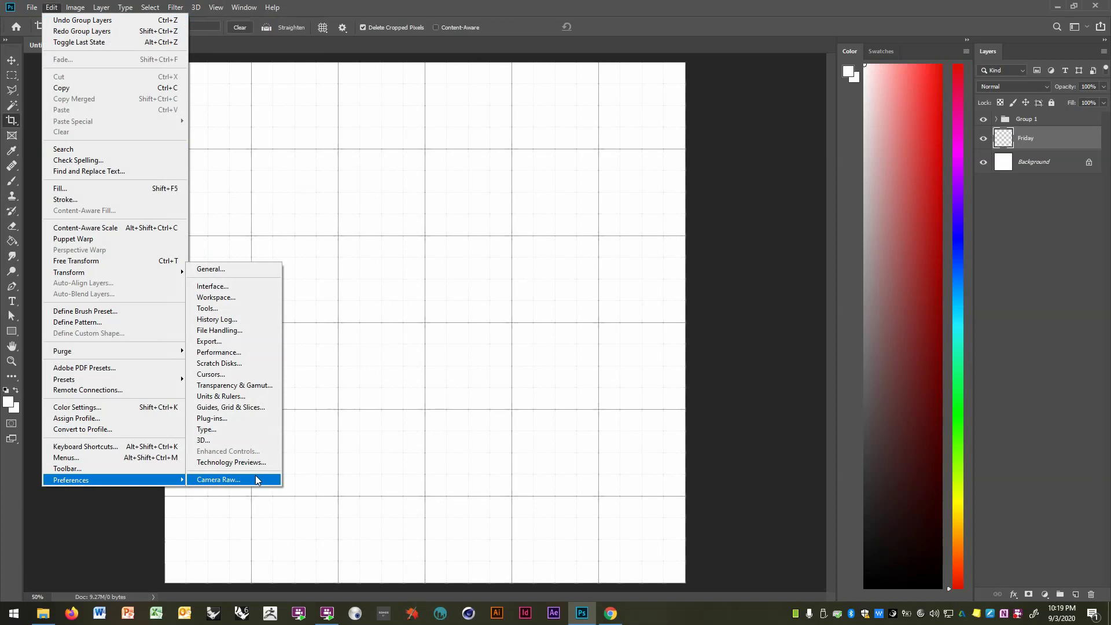
pyautogui.click(255, 408)
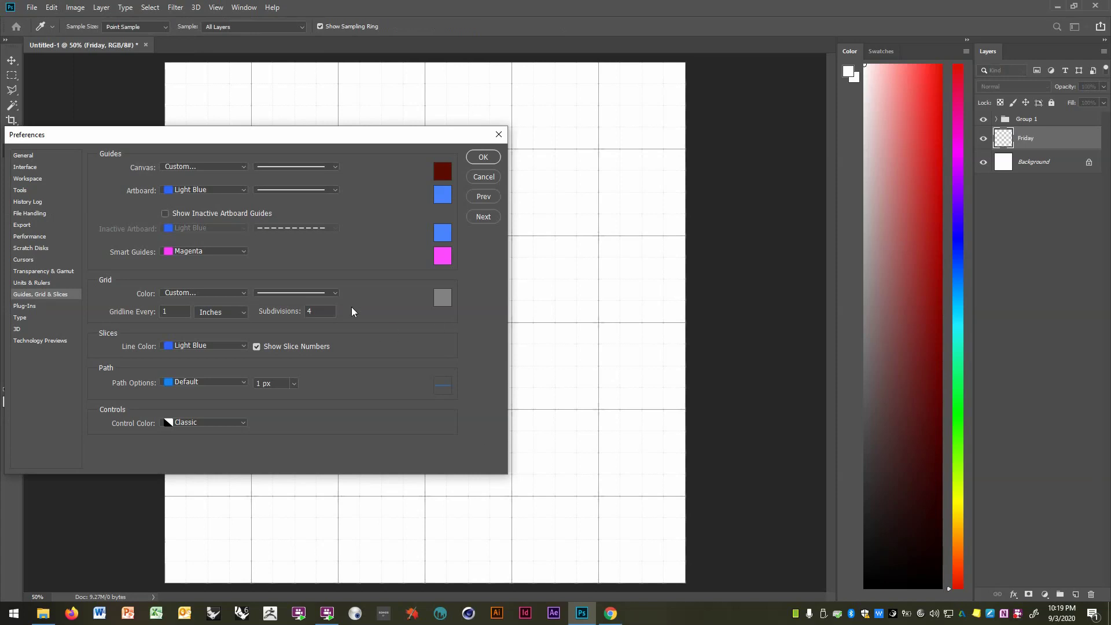
pyautogui.click(336, 292)
pyautogui.click(341, 288)
pyautogui.press('Tab')
pyautogui.write('.25')
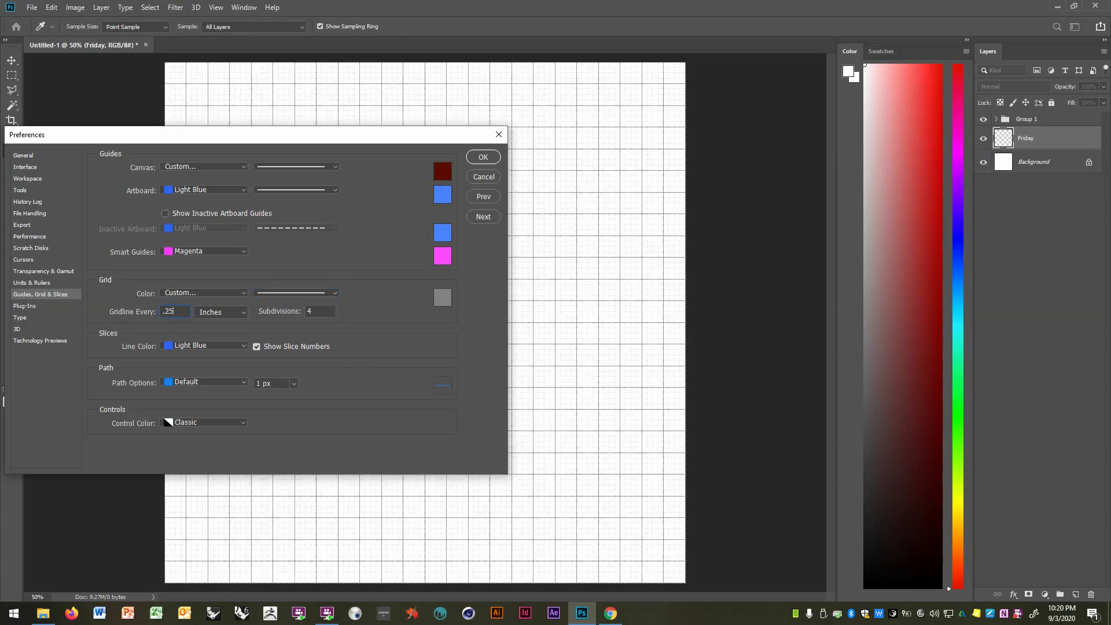
# Remove the grid's subdivisions and apply the grid preferences
pyautogui.doubleClick(319, 311)
pyautogui.write('0')
pyautogui.click(491, 161)
pyautogui.click(549, 230)
pyautogui.click(488, 162)
pyautogui.press('c')
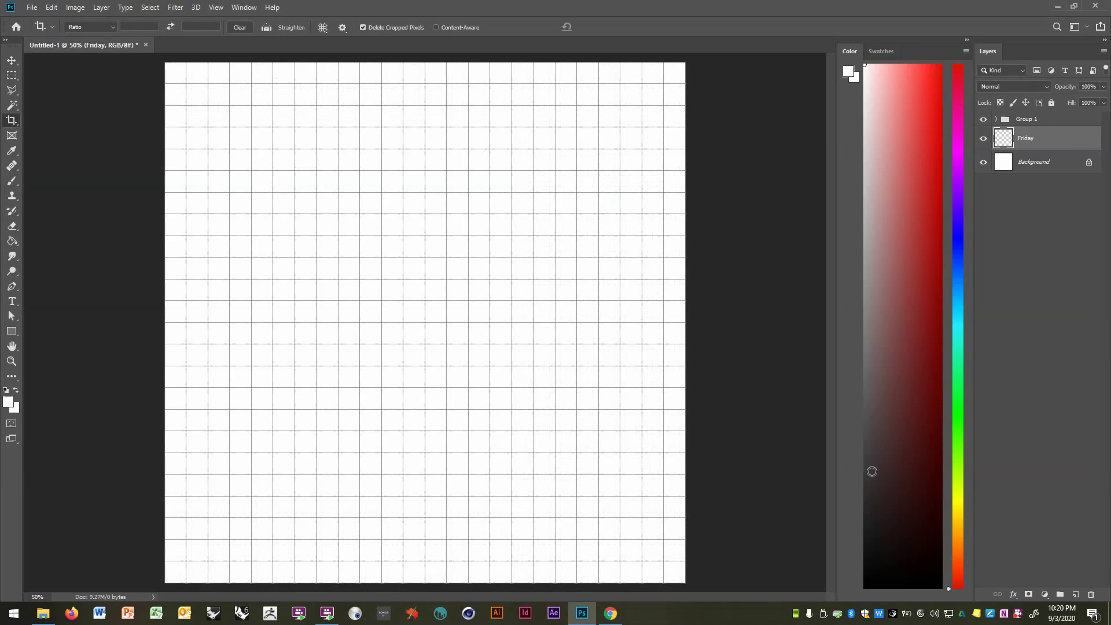
# Try a blue hue and several shades, and settle on a dark neutral gray as the foreground color
pyautogui.moveTo(866, 471)
pyautogui.mouseDown()
pyautogui.moveTo(863, 482)
pyautogui.moveTo(889, 444)
pyautogui.moveTo(880, 437)
pyautogui.mouseUp()
pyautogui.moveTo(952, 582); pyautogui.dragTo(957, 244)
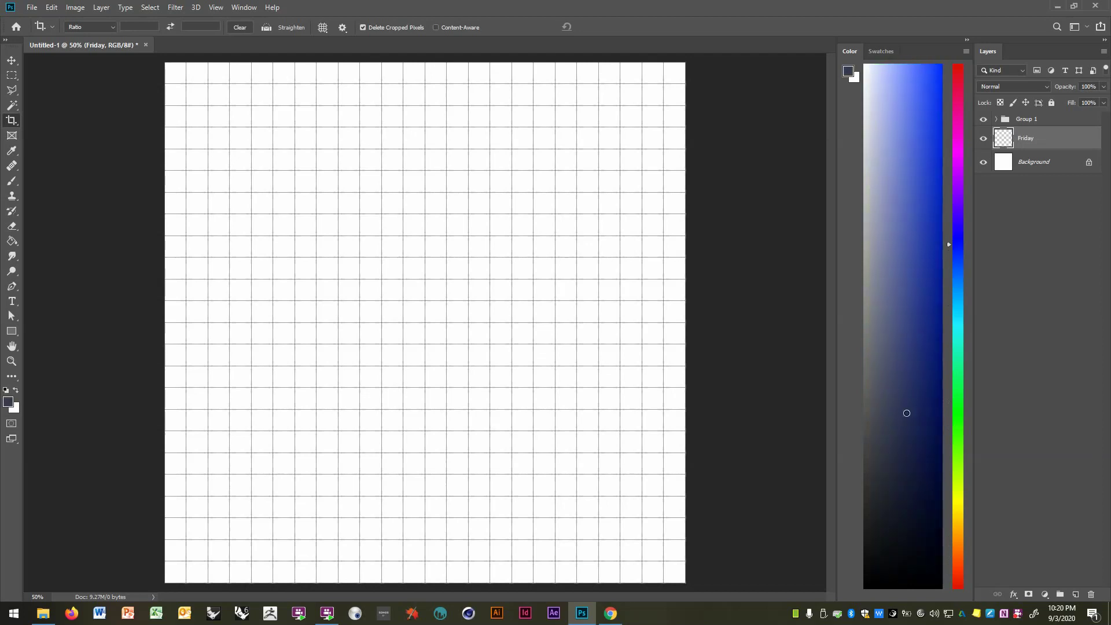
pyautogui.moveTo(905, 411)
pyautogui.mouseDown()
pyautogui.moveTo(925, 344)
pyautogui.moveTo(887, 269)
pyautogui.moveTo(925, 200)
pyautogui.moveTo(887, 156)
pyautogui.mouseUp()
pyautogui.click(928, 224)
pyautogui.moveTo(929, 224)
pyautogui.mouseDown()
pyautogui.moveTo(884, 261)
pyautogui.moveTo(926, 285)
pyautogui.moveTo(900, 320)
pyautogui.moveTo(910, 380)
pyautogui.moveTo(893, 436)
pyautogui.moveTo(861, 477)
pyautogui.moveTo(864, 525)
pyautogui.moveTo(865, 407)
pyautogui.moveTo(864, 478)
pyautogui.mouseUp()
# Choose the Hard Round brush for the Brush tool and set its size to 7 px
pyautogui.press('b')
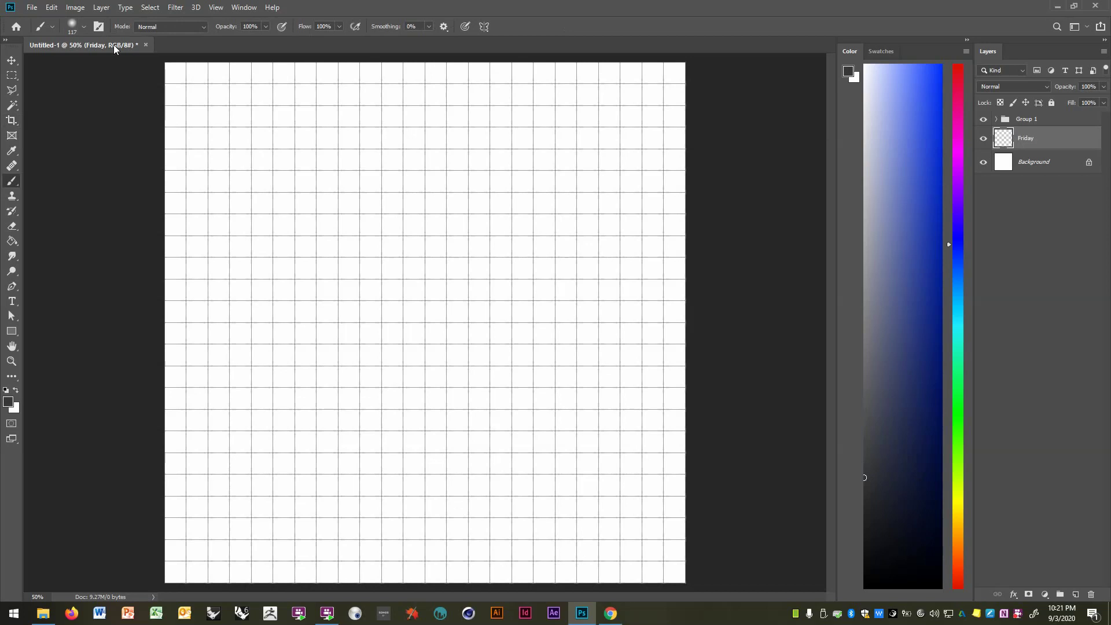
pyautogui.click(52, 27)
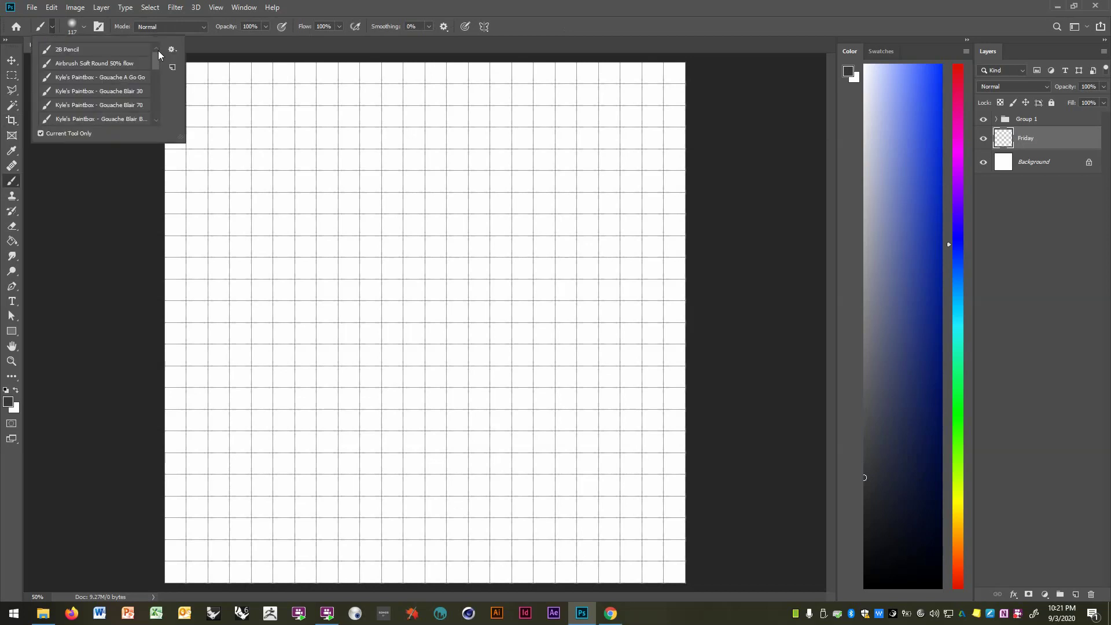
pyautogui.click(85, 27)
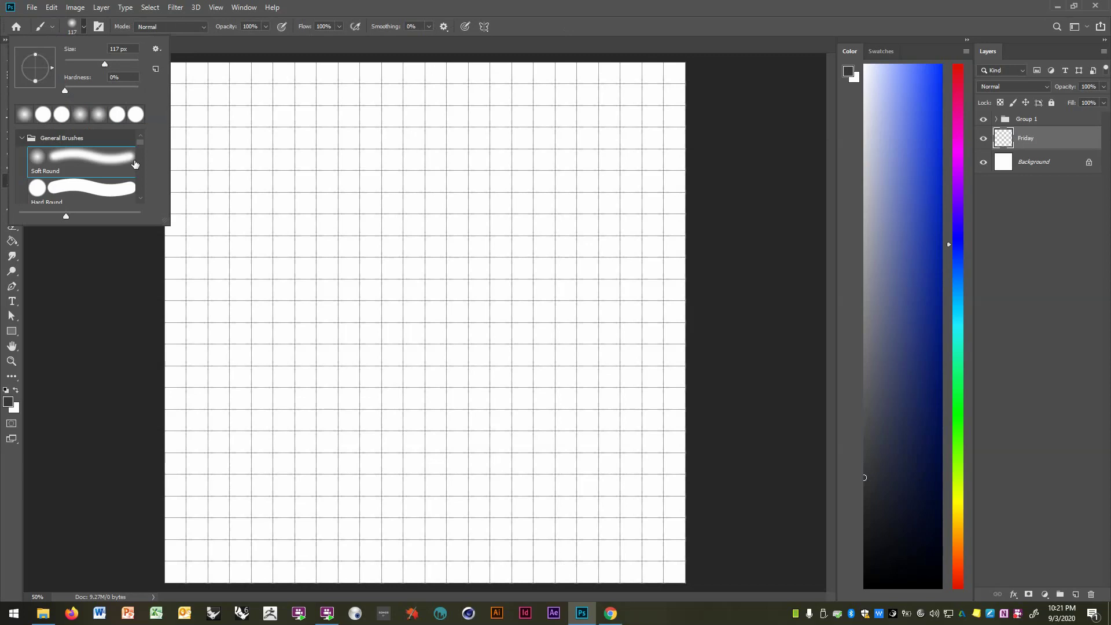
pyautogui.click(110, 193)
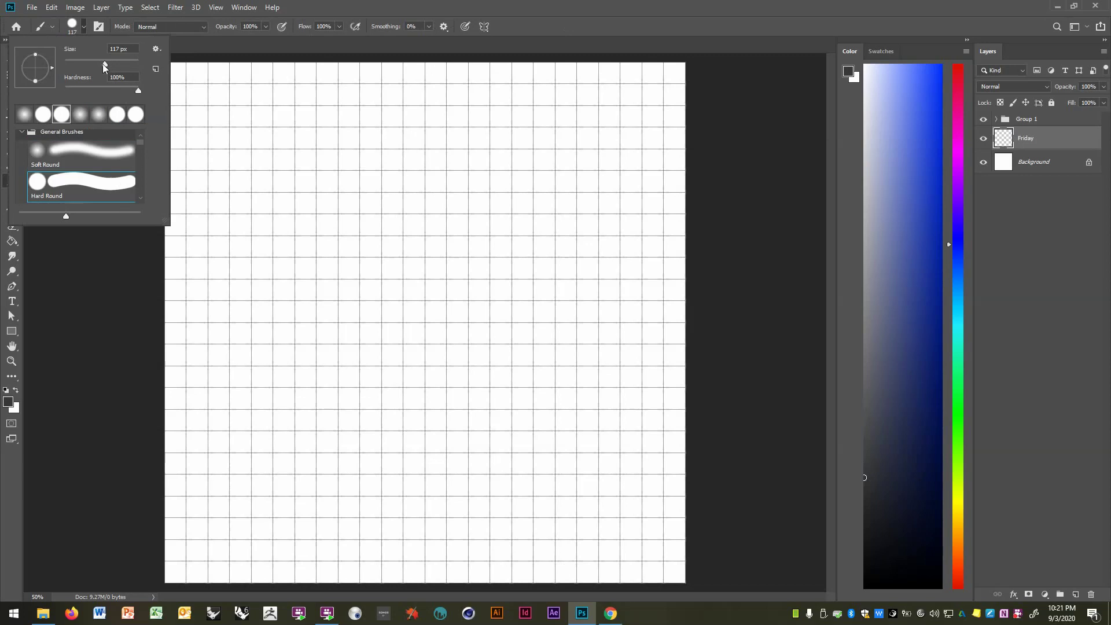
pyautogui.moveTo(74, 63); pyautogui.dragTo(123, 49)
pyautogui.write('10')
pyautogui.press('Return')
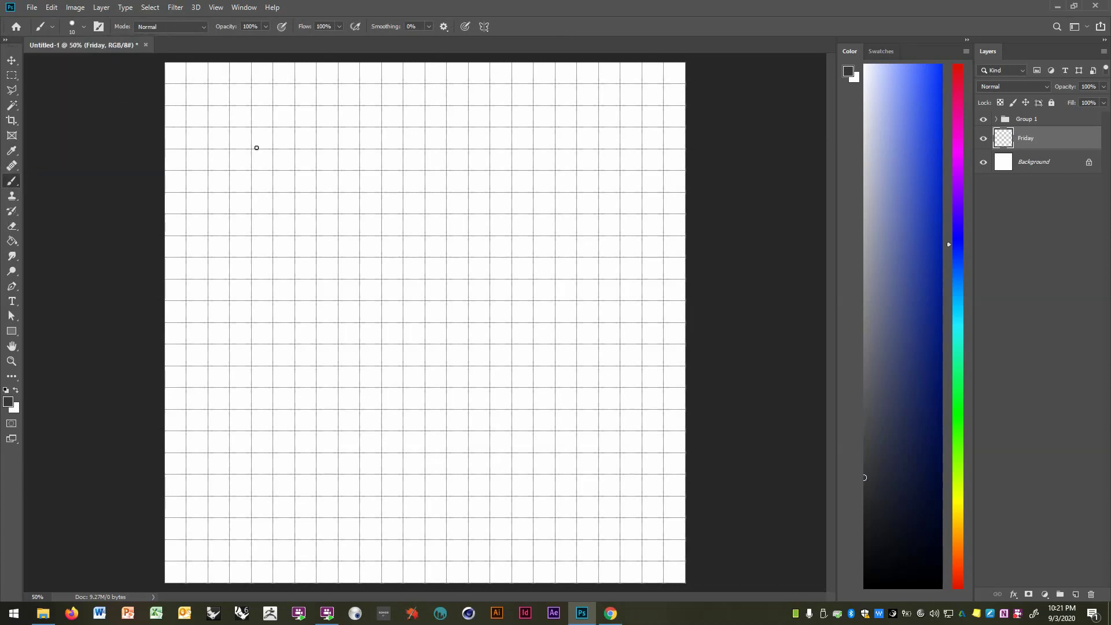
pyautogui.click(84, 26)
pyautogui.write('7')
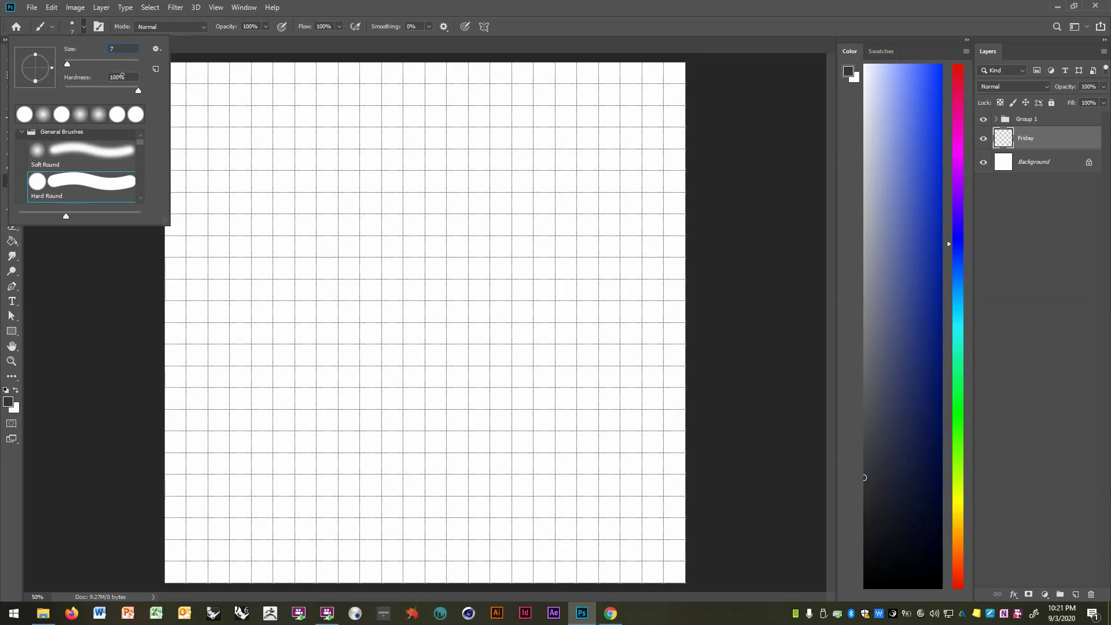
pyautogui.press('Return')
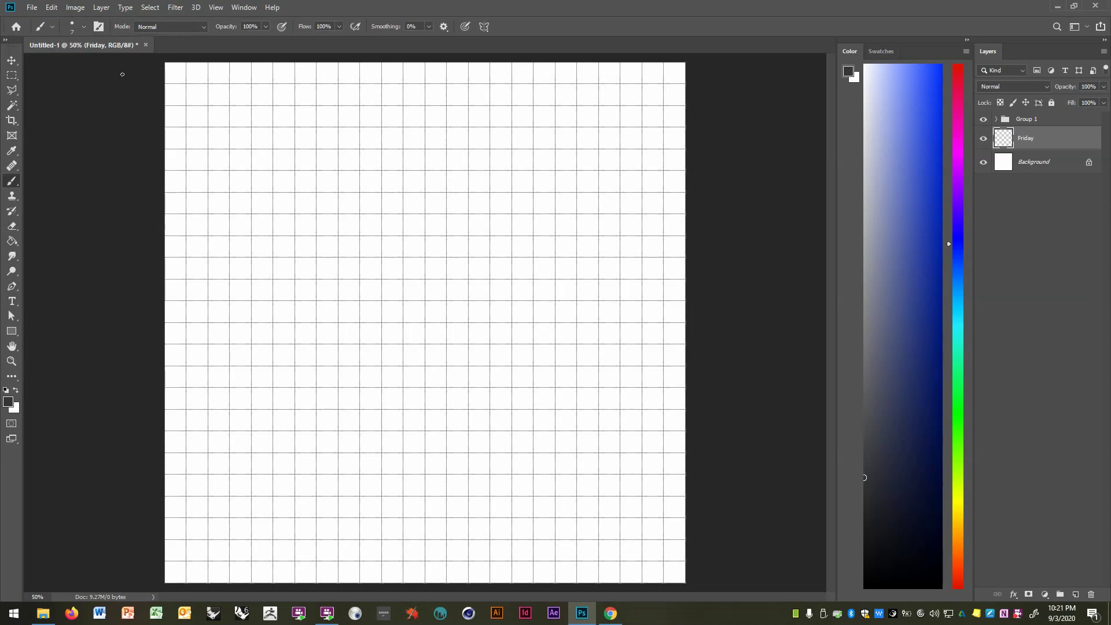
# Handwrite "Now you I find this painful." across the upper canvas on the Friday layer, and "R" with a slanted "Rotate Canvas" below it
pyautogui.moveTo(232, 161)
pyautogui.mouseDown()
pyautogui.moveTo(285, 172)
pyautogui.moveTo(316, 158)
pyautogui.mouseUp()
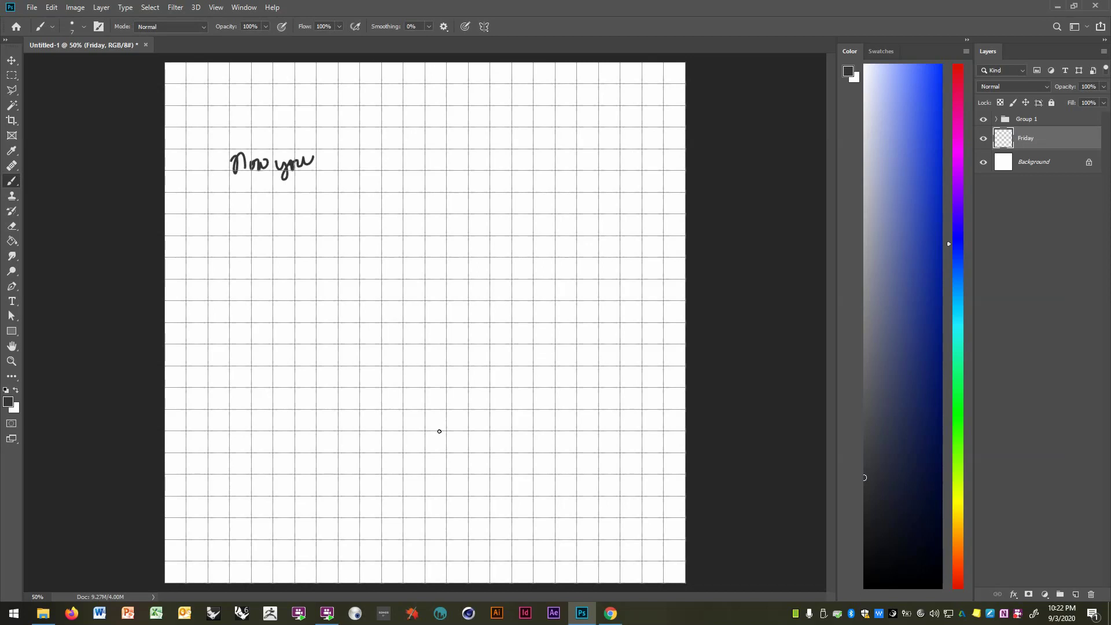
pyautogui.moveTo(345, 164)
pyautogui.mouseDown()
pyautogui.moveTo(378, 177)
pyautogui.moveTo(407, 152)
pyautogui.moveTo(420, 174)
pyautogui.moveTo(444, 156)
pyautogui.moveTo(448, 172)
pyautogui.moveTo(491, 161)
pyautogui.moveTo(537, 168)
pyautogui.mouseUp()
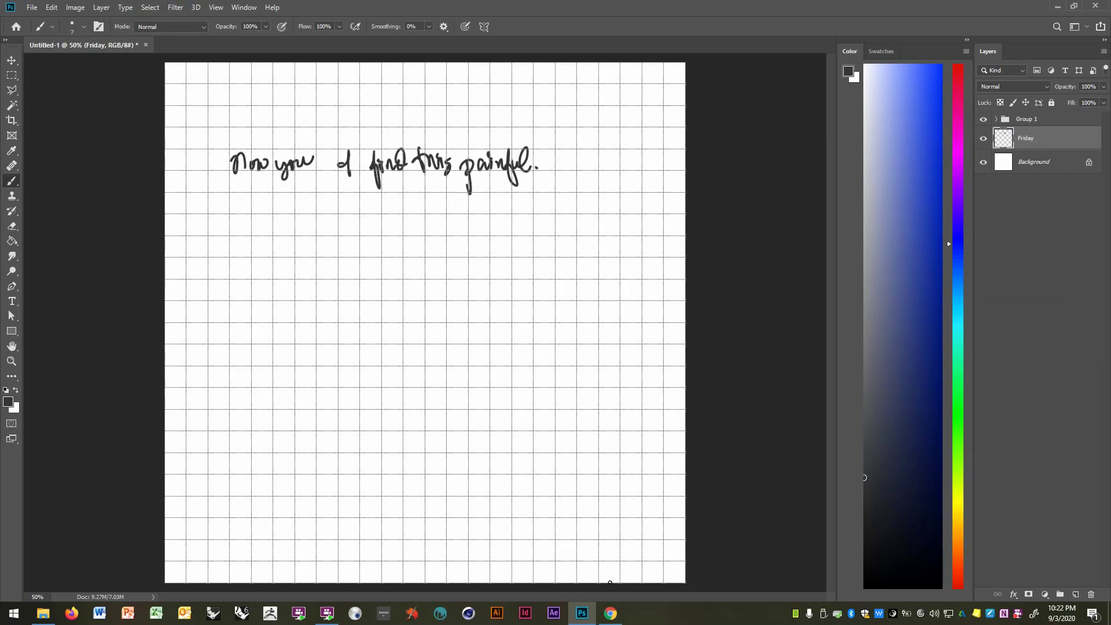
pyautogui.moveTo(349, 241)
pyautogui.mouseDown()
pyautogui.moveTo(353, 282)
pyautogui.moveTo(346, 253)
pyautogui.moveTo(368, 274)
pyautogui.moveTo(323, 263)
pyautogui.mouseUp()
pyautogui.moveTo(334, 248)
pyautogui.mouseDown()
pyautogui.moveTo(330, 262)
pyautogui.moveTo(369, 250)
pyautogui.mouseUp()
pyautogui.moveTo(378, 231); pyautogui.dragTo(377, 246)
pyautogui.moveTo(355, 320); pyautogui.dragTo(366, 346)
pyautogui.moveTo(354, 312)
pyautogui.mouseDown()
pyautogui.moveTo(383, 341)
pyautogui.moveTo(380, 332)
pyautogui.mouseUp()
pyautogui.moveTo(391, 306)
pyautogui.mouseDown()
pyautogui.moveTo(387, 323)
pyautogui.moveTo(403, 312)
pyautogui.mouseUp()
pyautogui.moveTo(407, 289)
pyautogui.mouseDown()
pyautogui.moveTo(402, 324)
pyautogui.moveTo(438, 286)
pyautogui.mouseUp()
pyautogui.moveTo(418, 336); pyautogui.dragTo(434, 356)
pyautogui.moveTo(433, 338)
pyautogui.mouseDown()
pyautogui.moveTo(465, 321)
pyautogui.moveTo(495, 271)
pyautogui.mouseUp()
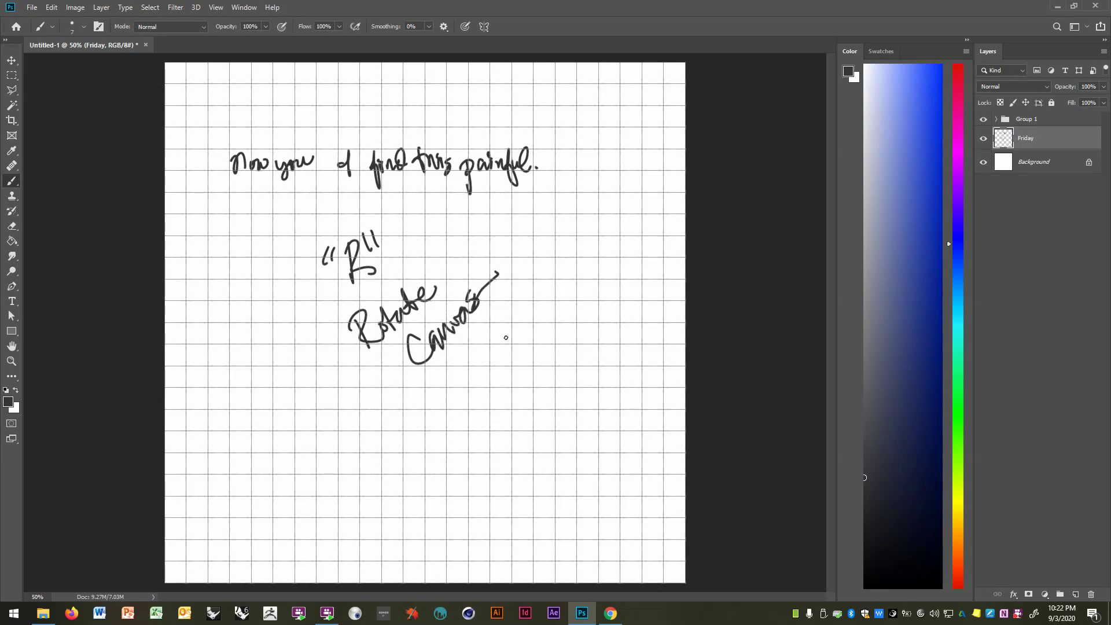
# Rotate the canvas view to -53° and undo all the handwriting strokes on the Friday layer
pyautogui.press('r')
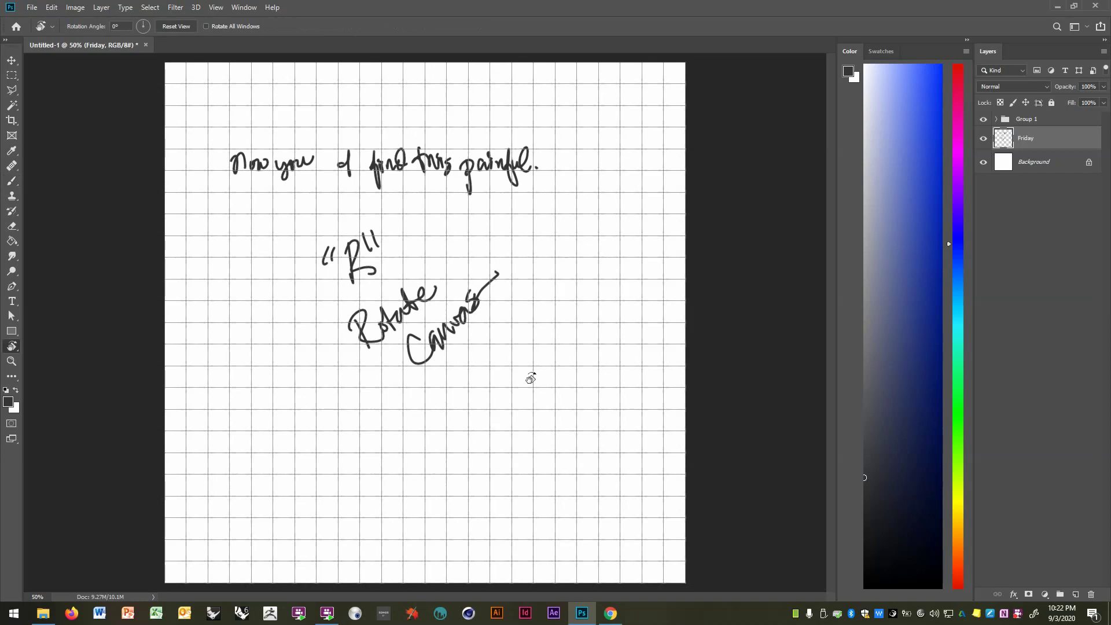
pyautogui.moveTo(543, 396); pyautogui.dragTo(586, 266)
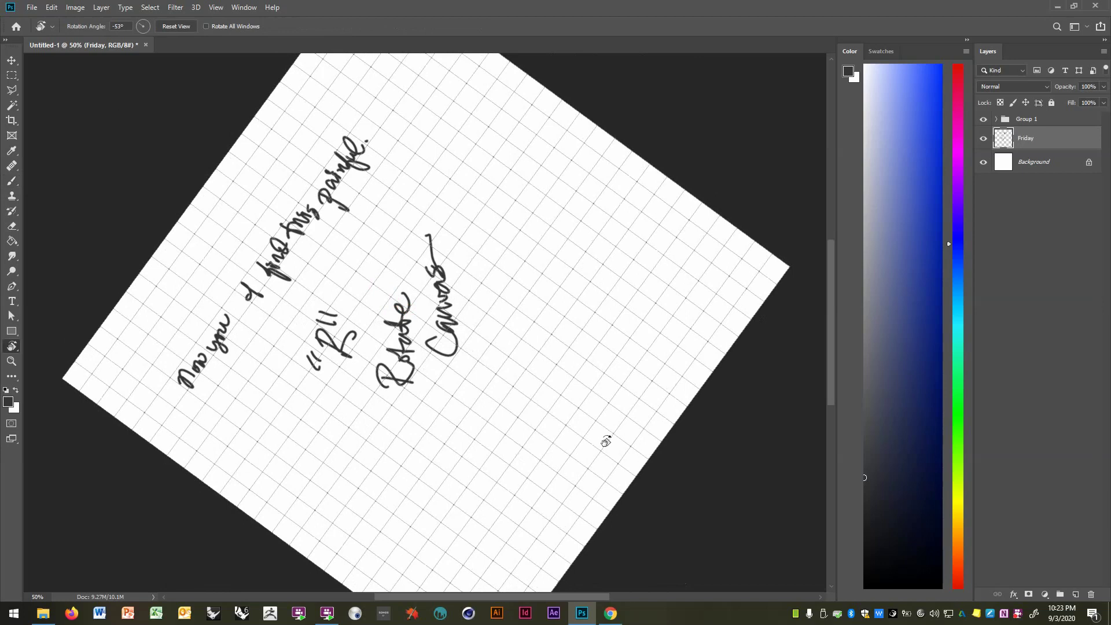
pyautogui.press('ctrl')
pyautogui.hotkey('ctrl', 'z')
pyautogui.hotkey('ctrl', 'z')
pyautogui.hotkey('ctrl', 'z')
pyautogui.hotkey('ctrl', 'z')
pyautogui.hotkey('ctrl', 'z')
pyautogui.hotkey('ctrl', 'z')
pyautogui.hotkey('ctrl', 'z')
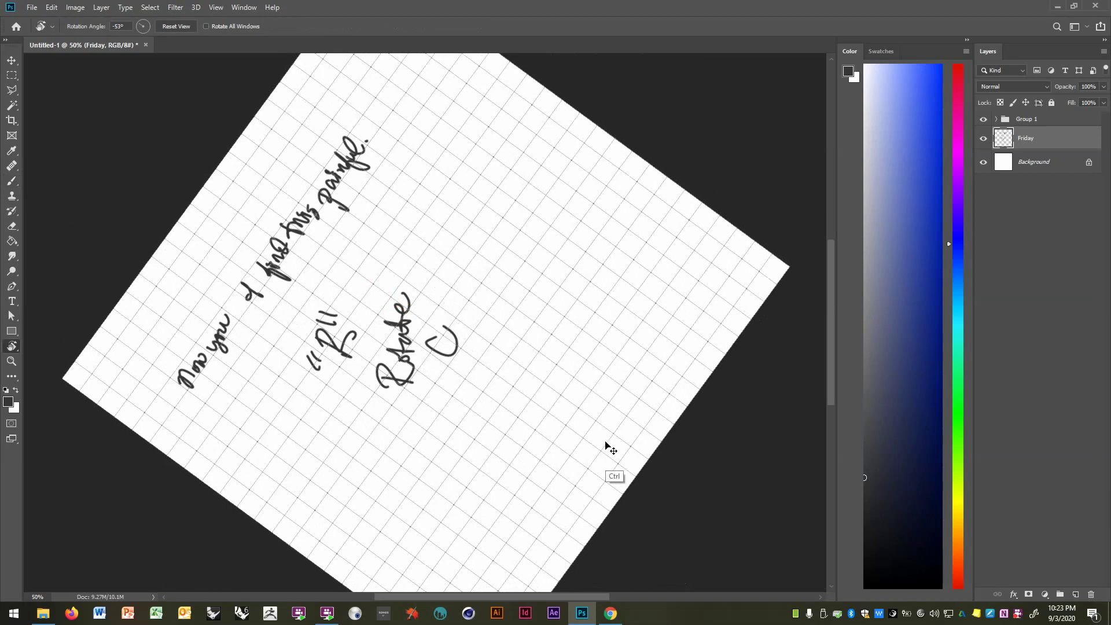
pyautogui.hotkey('ctrl', 'z')
pyautogui.hotkey('ctrl', 'z')
pyautogui.hotkey('ctrl', 'z')
pyautogui.hotkey('ctrl', 'z')
pyautogui.hotkey('ctrl', 'z')
pyautogui.hotkey('ctrl', 'z')
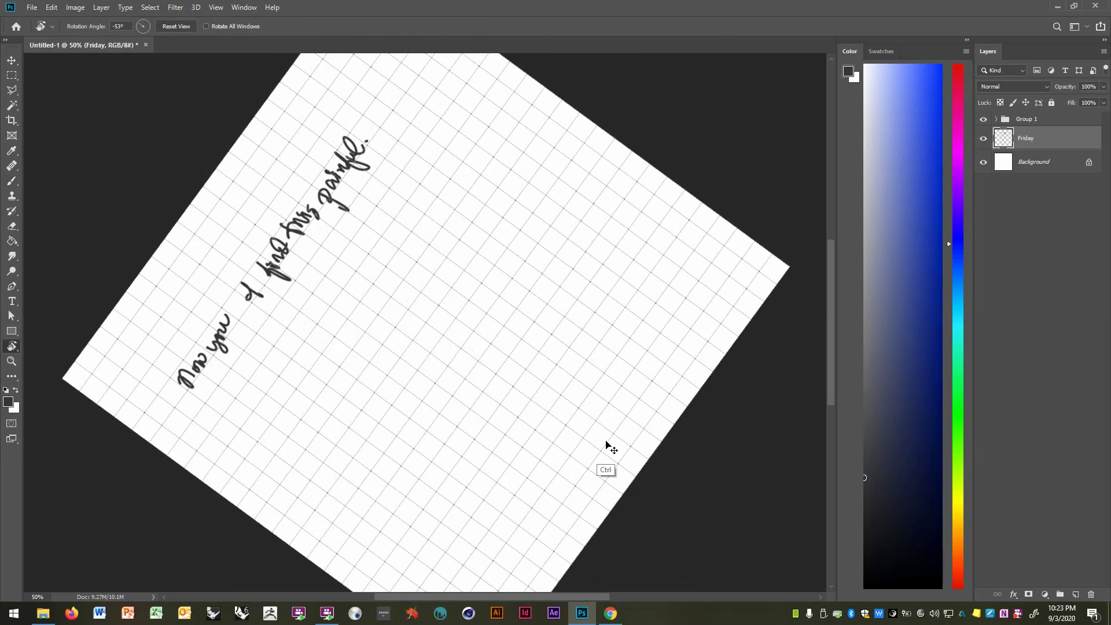
pyautogui.hotkey('ctrl', 'z')
pyautogui.hotkey('ctrl', 'z')
pyautogui.hotkey('ctrl', 'z')
pyautogui.hotkey('ctrl', 'z')
pyautogui.hotkey('ctrl', 'z')
pyautogui.hotkey('ctrl', 'z')
pyautogui.hotkey('ctrl', 'z')
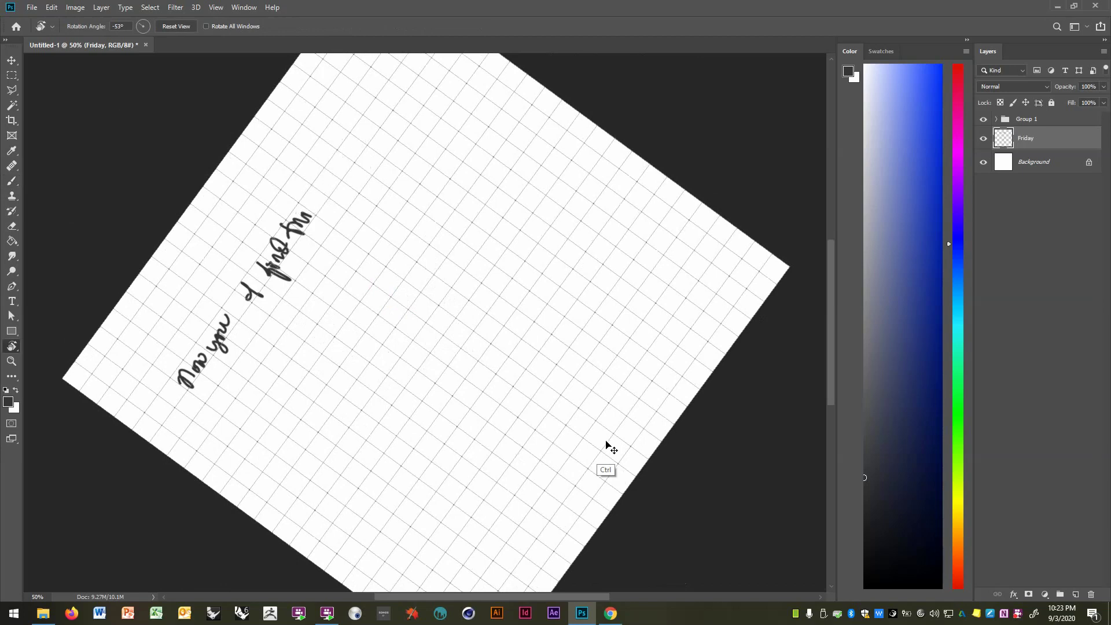
pyautogui.hotkey('ctrl', 'z')
pyautogui.hotkey('ctrl', 'z')
pyautogui.hotkey('ctrl', 'z')
pyautogui.hotkey('ctrl', 'z')
pyautogui.hotkey('ctrl', 'z')
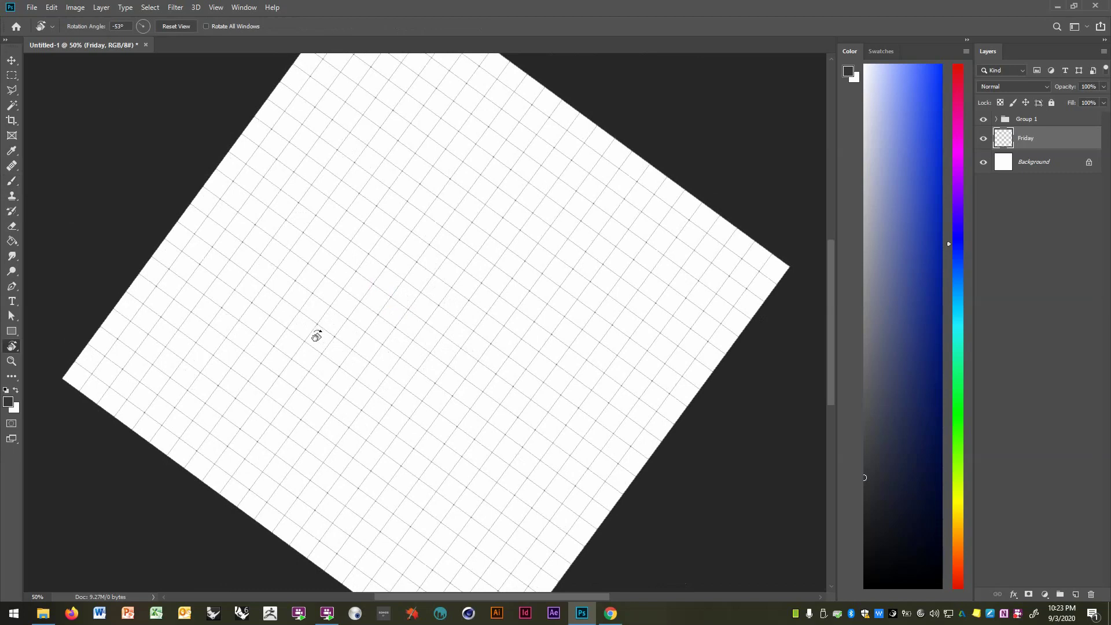
# With the Brush tool, draw two short margin guide lines in from the page edges near the page's upper-left corner
pyautogui.press('b')
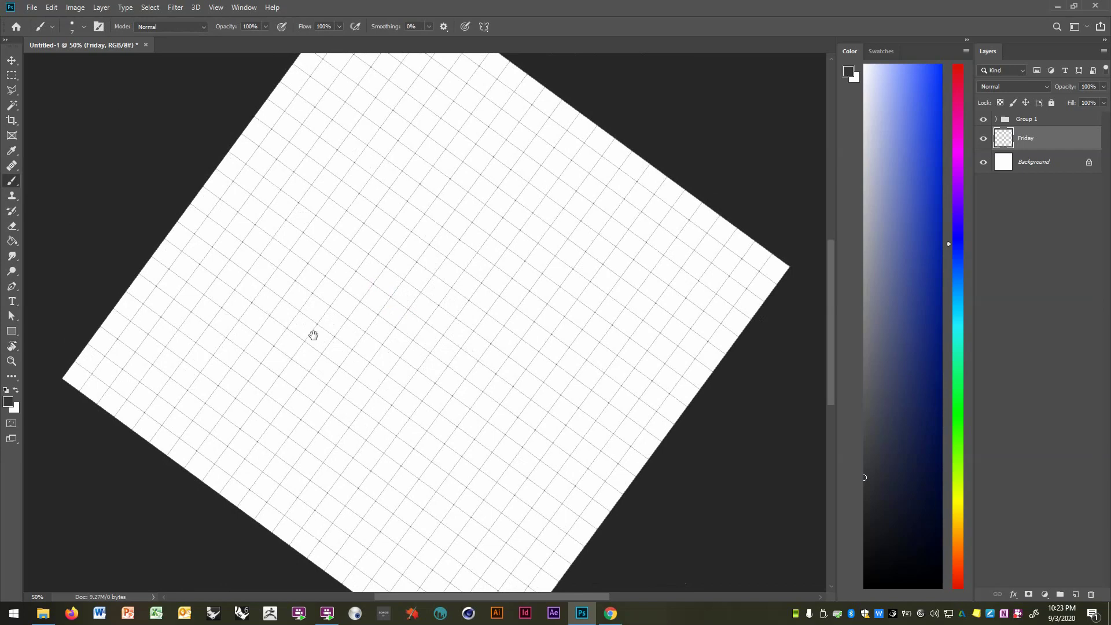
pyautogui.moveTo(340, 349); pyautogui.dragTo(447, 379)
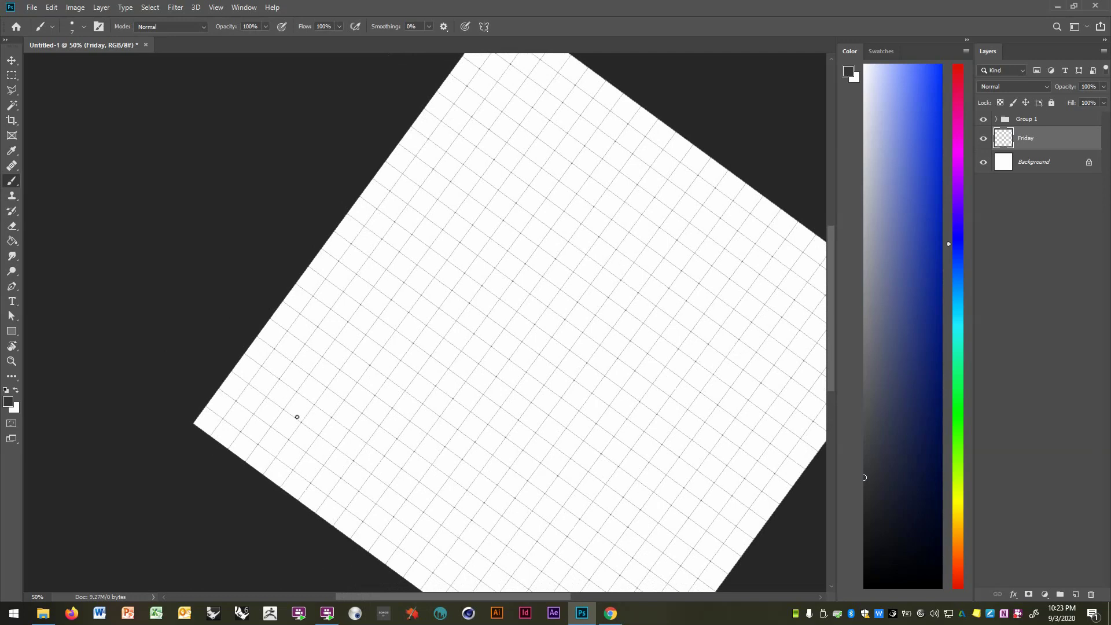
pyautogui.moveTo(261, 468); pyautogui.dragTo(290, 423)
pyautogui.moveTo(240, 365); pyautogui.dragTo(286, 399)
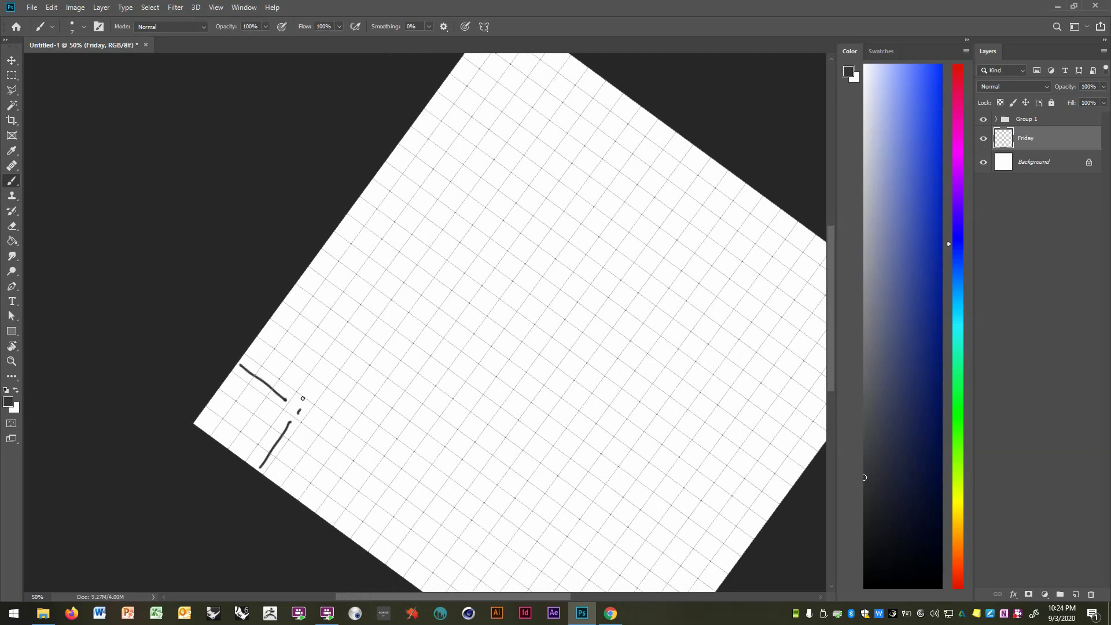
# Handwrite "I like wearing a glove when I draw..." along the tilted grid, starting at the margin lines and redoing the bad strokes
pyautogui.moveTo(304, 405)
pyautogui.mouseDown()
pyautogui.moveTo(313, 379)
pyautogui.moveTo(323, 386)
pyautogui.moveTo(316, 374)
pyautogui.moveTo(327, 380)
pyautogui.moveTo(353, 343)
pyautogui.mouseUp()
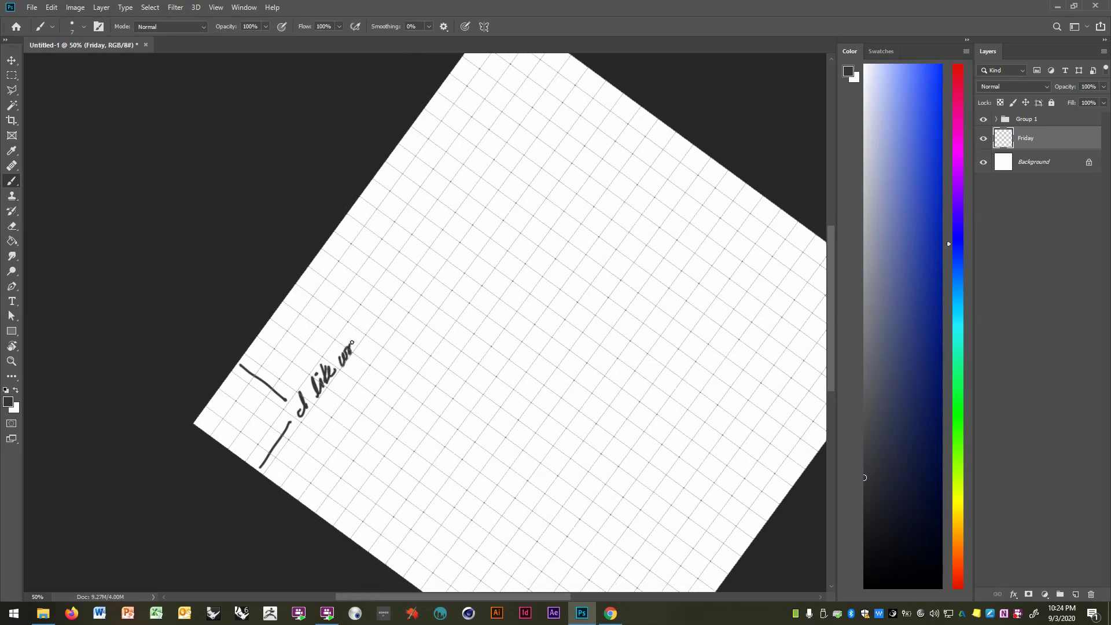
pyautogui.moveTo(341, 350); pyautogui.dragTo(353, 346)
pyautogui.hotkey('ctrl', 'z')
pyautogui.hotkey('ctrl', 'z')
pyautogui.moveTo(345, 364)
pyautogui.mouseDown()
pyautogui.moveTo(373, 323)
pyautogui.moveTo(364, 320)
pyautogui.moveTo(383, 332)
pyautogui.mouseUp()
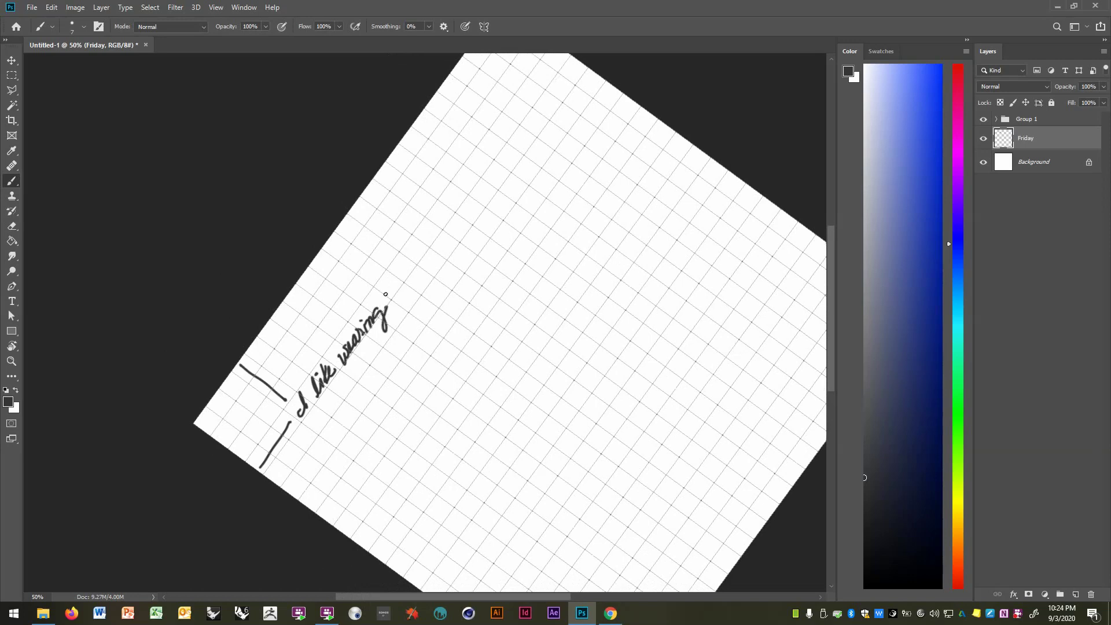
pyautogui.moveTo(390, 292)
pyautogui.mouseDown()
pyautogui.moveTo(412, 285)
pyautogui.moveTo(403, 260)
pyautogui.moveTo(414, 270)
pyautogui.moveTo(435, 218)
pyautogui.moveTo(447, 220)
pyautogui.moveTo(509, 137)
pyautogui.mouseUp()
pyautogui.click(512, 133)
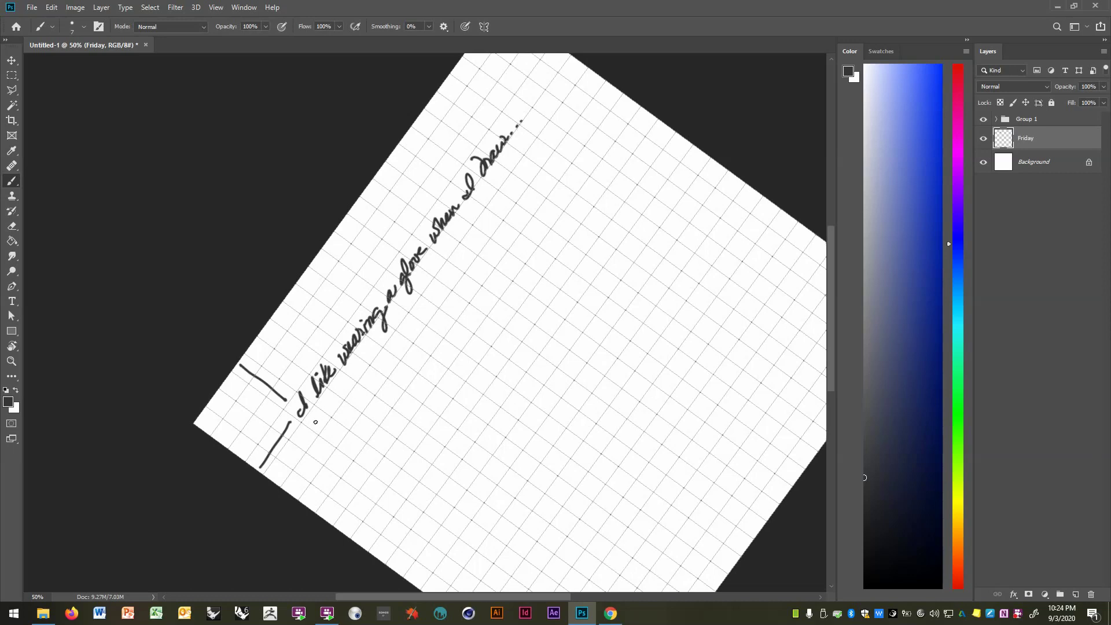
# Handwrite "8 pixels feels big to me." on the line below, redoing the last word
pyautogui.moveTo(315, 422)
pyautogui.mouseDown()
pyautogui.moveTo(345, 381)
pyautogui.moveTo(356, 383)
pyautogui.moveTo(397, 317)
pyautogui.moveTo(408, 324)
pyautogui.moveTo(430, 288)
pyautogui.mouseUp()
pyautogui.moveTo(430, 282); pyautogui.dragTo(439, 274)
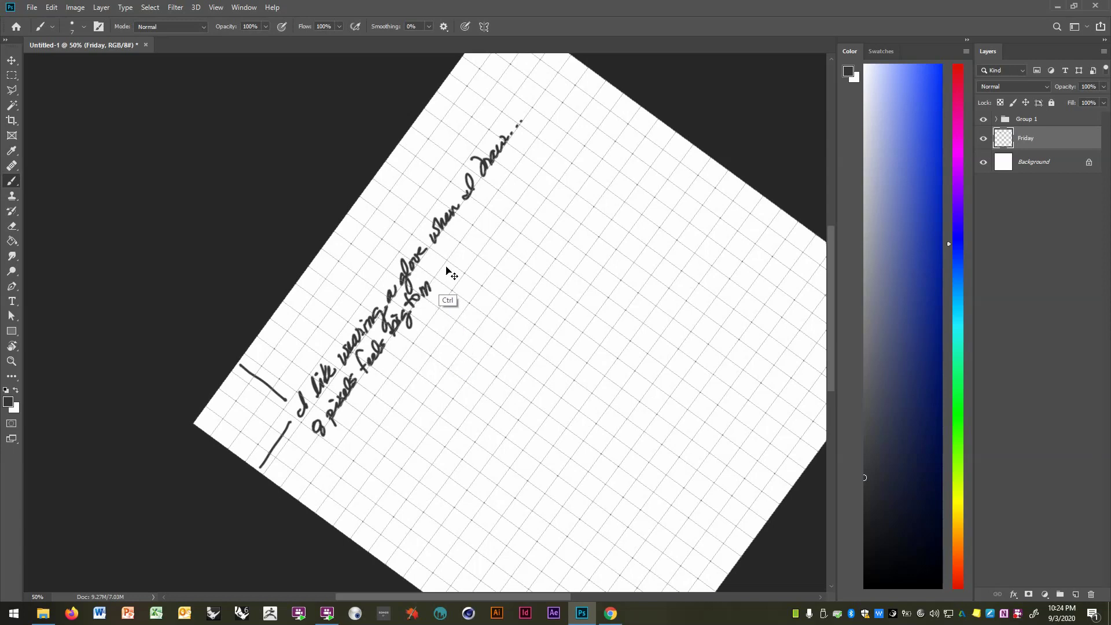
pyautogui.hotkey('ctrl', 'z')
pyautogui.hotkey('ctrl', 'z')
pyautogui.moveTo(424, 281); pyautogui.dragTo(444, 263)
# Set the brush size to 5 px
pyautogui.click(84, 27)
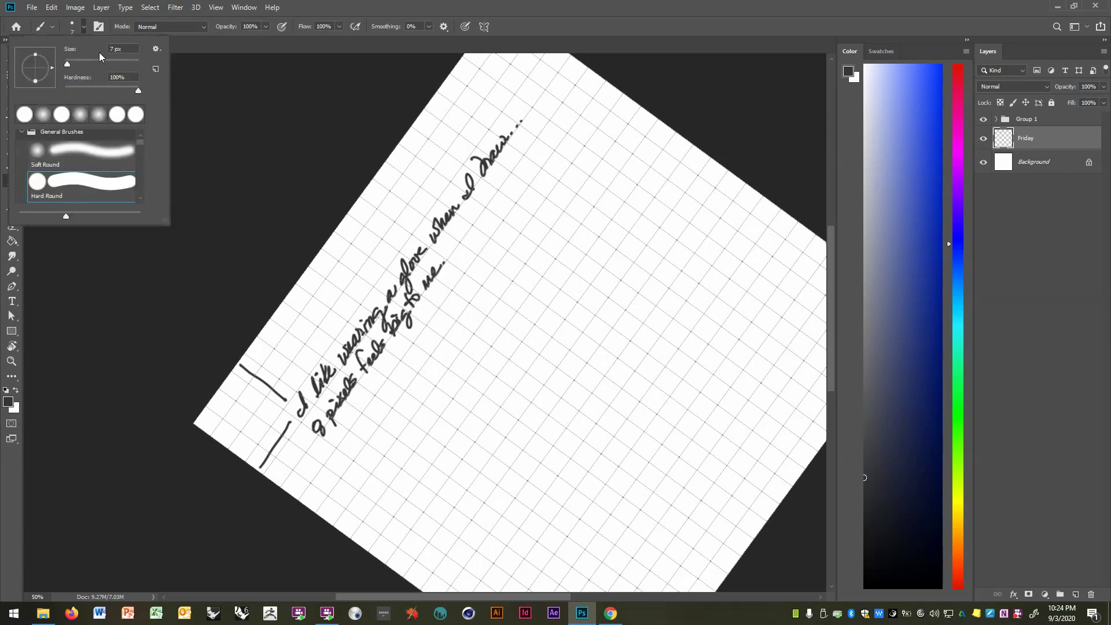
pyautogui.click(132, 49)
pyautogui.write('5')
pyautogui.press('Return')
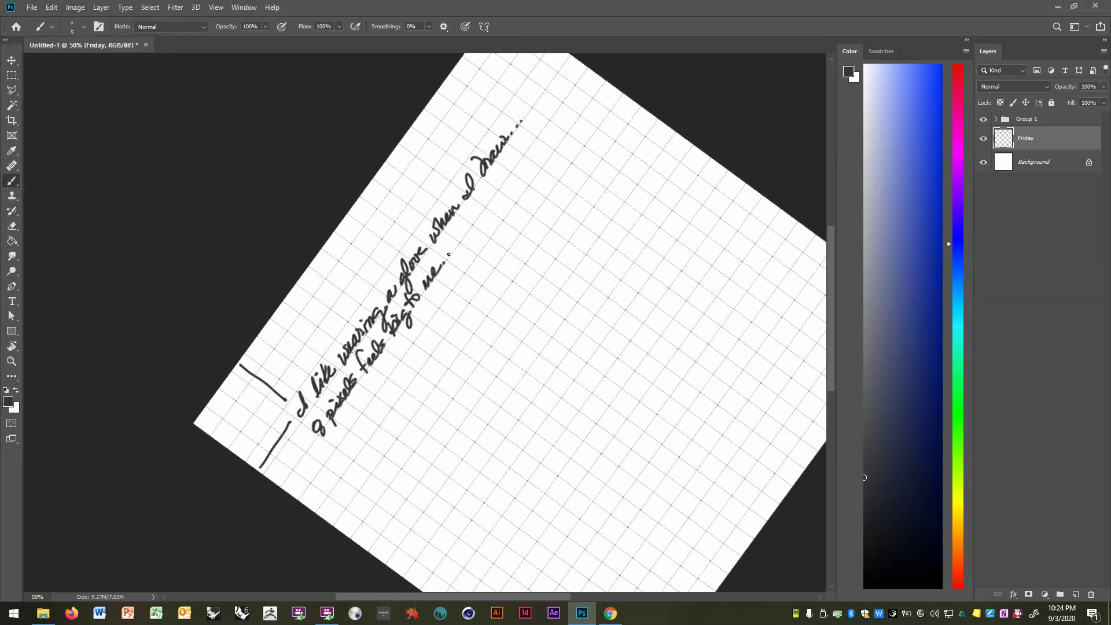
# Continue the handwriting with "Actually, it was 7 pixels and I have dropped it down to 5. — which I like!!"
pyautogui.moveTo(449, 254)
pyautogui.mouseDown()
pyautogui.moveTo(476, 201)
pyautogui.moveTo(503, 202)
pyautogui.moveTo(512, 176)
pyautogui.moveTo(501, 169)
pyautogui.moveTo(547, 122)
pyautogui.mouseUp()
pyautogui.moveTo(335, 436)
pyautogui.mouseDown()
pyautogui.moveTo(444, 286)
pyautogui.moveTo(466, 282)
pyautogui.moveTo(485, 224)
pyautogui.moveTo(560, 153)
pyautogui.mouseUp()
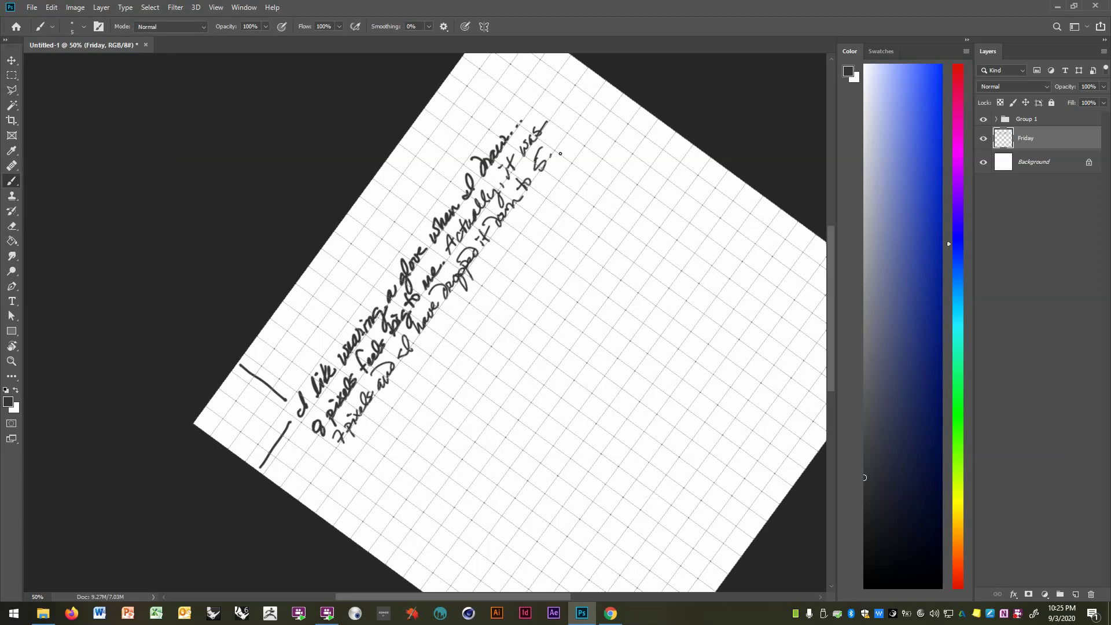
pyautogui.moveTo(356, 448); pyautogui.dragTo(454, 313)
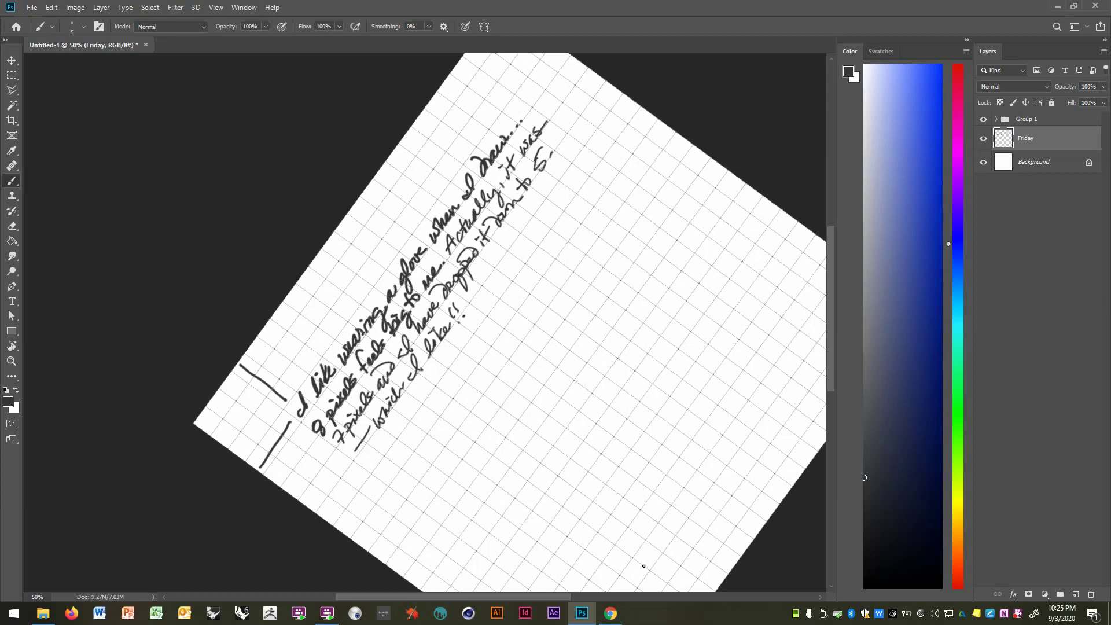
# Start a second handwritten paragraph saying you can write how much the named teacher's class "bugs me."
pyautogui.moveTo(394, 463); pyautogui.dragTo(575, 224)
pyautogui.moveTo(551, 240); pyautogui.dragTo(610, 180)
pyautogui.moveTo(416, 474)
pyautogui.mouseDown()
pyautogui.moveTo(426, 478)
pyautogui.moveTo(431, 458)
pyautogui.moveTo(438, 466)
pyautogui.moveTo(460, 424)
pyautogui.mouseUp()
pyautogui.click(463, 418)
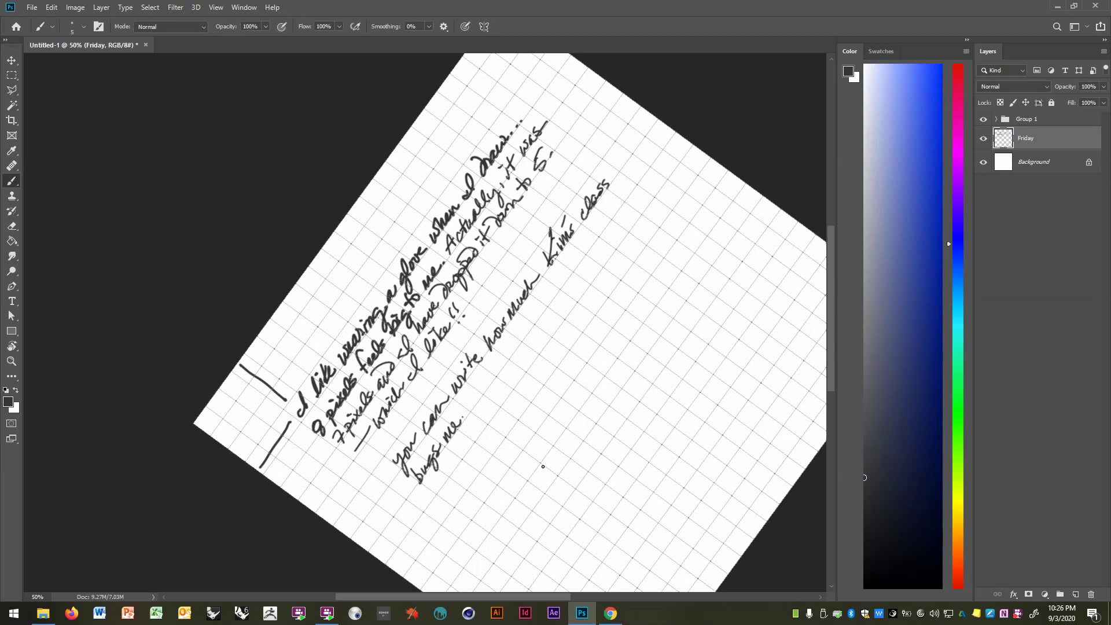
# Rotate the canvas to -67° and continue the second paragraph with "until you find a good angle. try playing with smoothing."
pyautogui.press('r')
pyautogui.moveTo(618, 419); pyautogui.dragTo(623, 373)
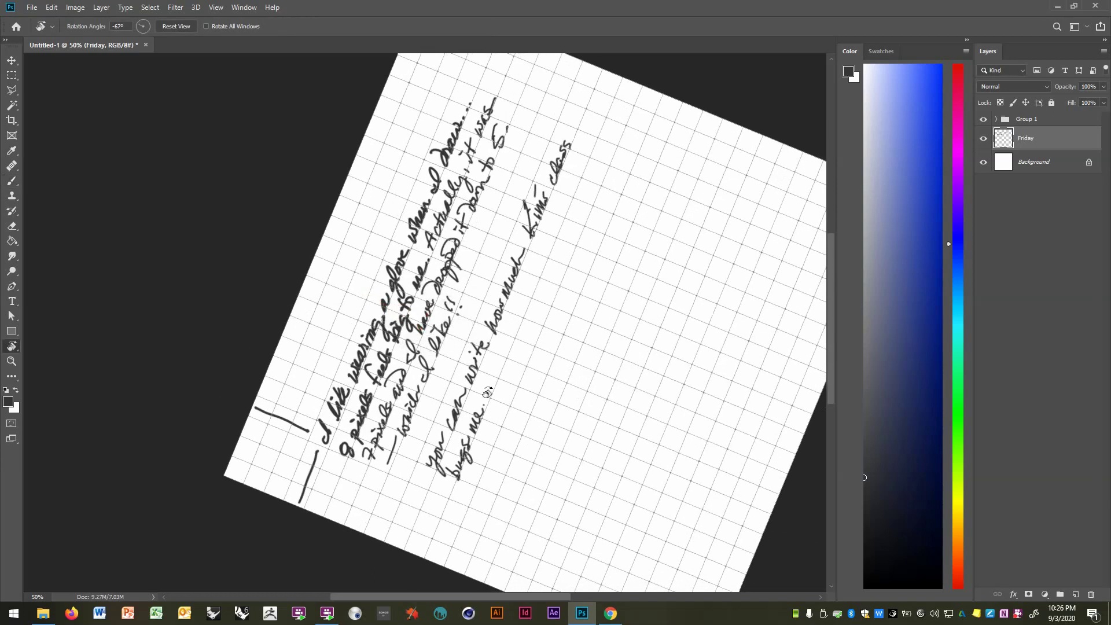
pyautogui.press('b')
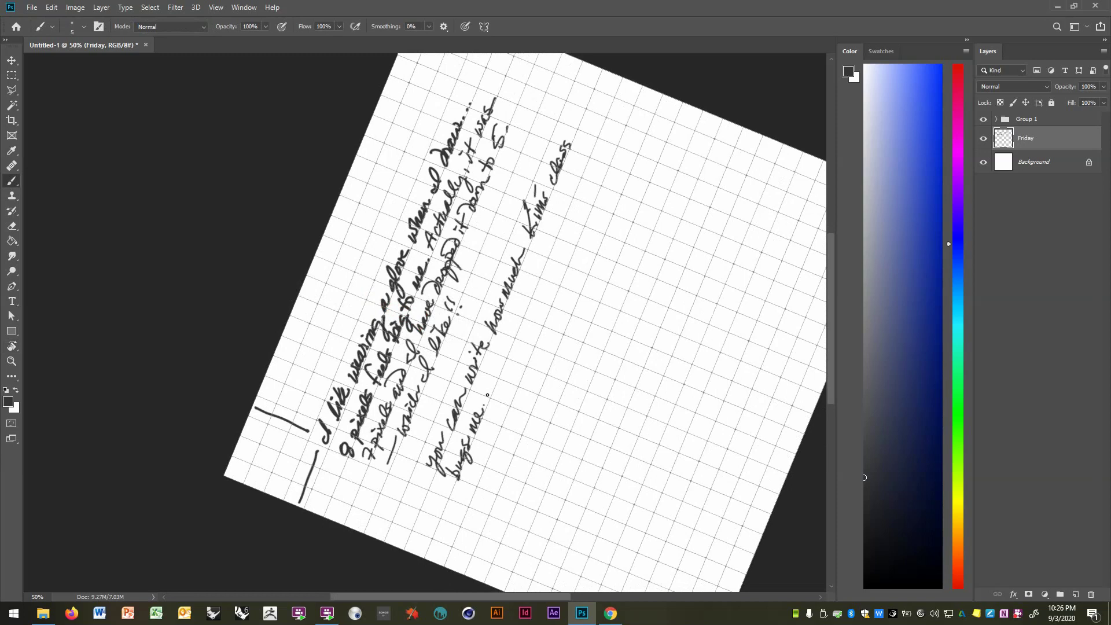
pyautogui.moveTo(485, 390)
pyautogui.mouseDown()
pyautogui.moveTo(517, 352)
pyautogui.moveTo(532, 279)
pyautogui.moveTo(595, 140)
pyautogui.mouseUp()
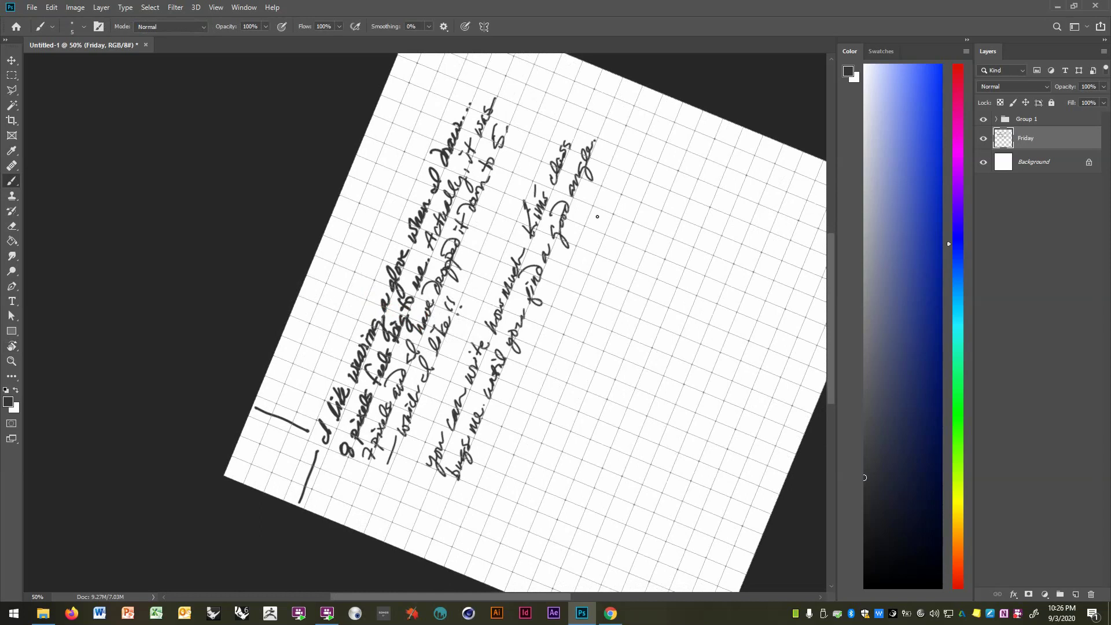
pyautogui.moveTo(470, 486)
pyautogui.mouseDown()
pyautogui.moveTo(497, 454)
pyautogui.moveTo(502, 403)
pyautogui.moveTo(524, 375)
pyautogui.moveTo(521, 354)
pyautogui.moveTo(532, 357)
pyautogui.moveTo(525, 344)
pyautogui.moveTo(577, 249)
pyautogui.mouseUp()
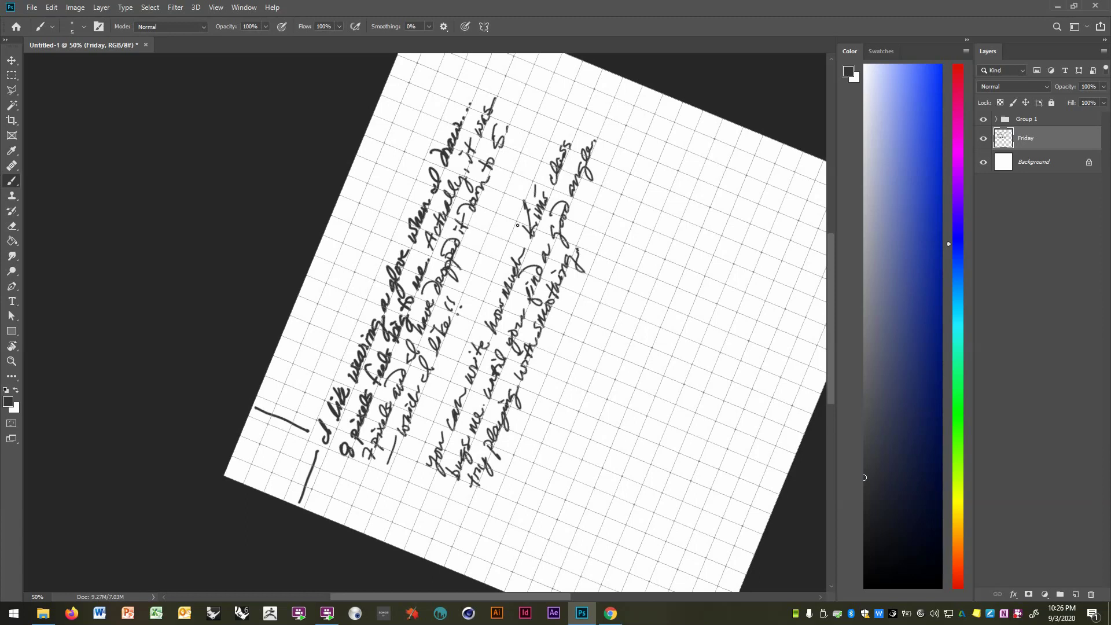
# Set the brush smoothing to 11%
pyautogui.click(429, 27)
pyautogui.moveTo(436, 41); pyautogui.dragTo(439, 48)
pyautogui.press('Escape')
# Handwrite "Smoothing at 15%. Makes my writing smoother, but it slows me down some." to finish the second paragraph
pyautogui.moveTo(585, 223)
pyautogui.mouseDown()
pyautogui.moveTo(611, 151)
pyautogui.moveTo(620, 160)
pyautogui.mouseUp()
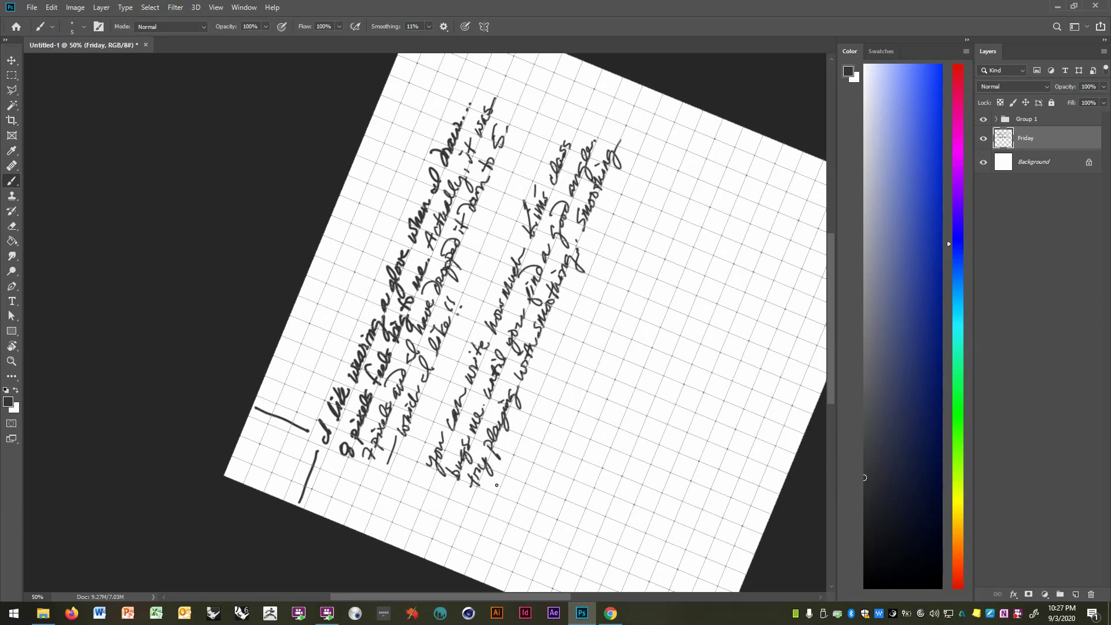
pyautogui.moveTo(495, 485)
pyautogui.mouseDown()
pyautogui.moveTo(552, 336)
pyautogui.moveTo(562, 326)
pyautogui.moveTo(569, 335)
pyautogui.moveTo(569, 296)
pyautogui.moveTo(570, 312)
pyautogui.moveTo(579, 301)
pyautogui.moveTo(571, 286)
pyautogui.moveTo(648, 122)
pyautogui.mouseUp()
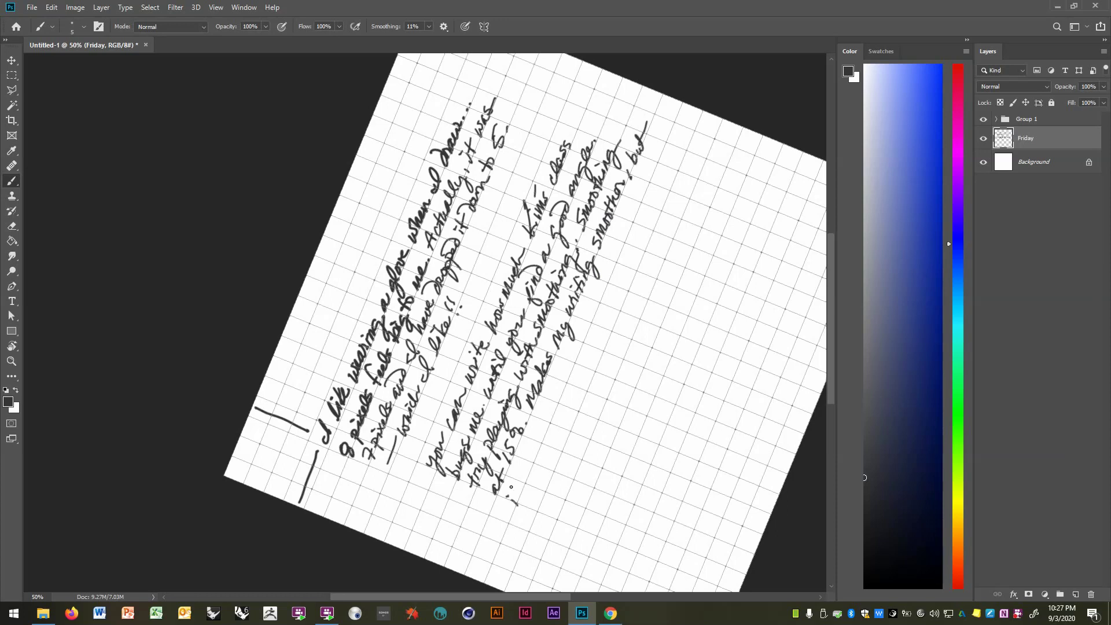
pyautogui.moveTo(511, 486)
pyautogui.mouseDown()
pyautogui.moveTo(527, 473)
pyautogui.moveTo(539, 410)
pyautogui.moveTo(558, 396)
pyautogui.moveTo(588, 327)
pyautogui.mouseUp()
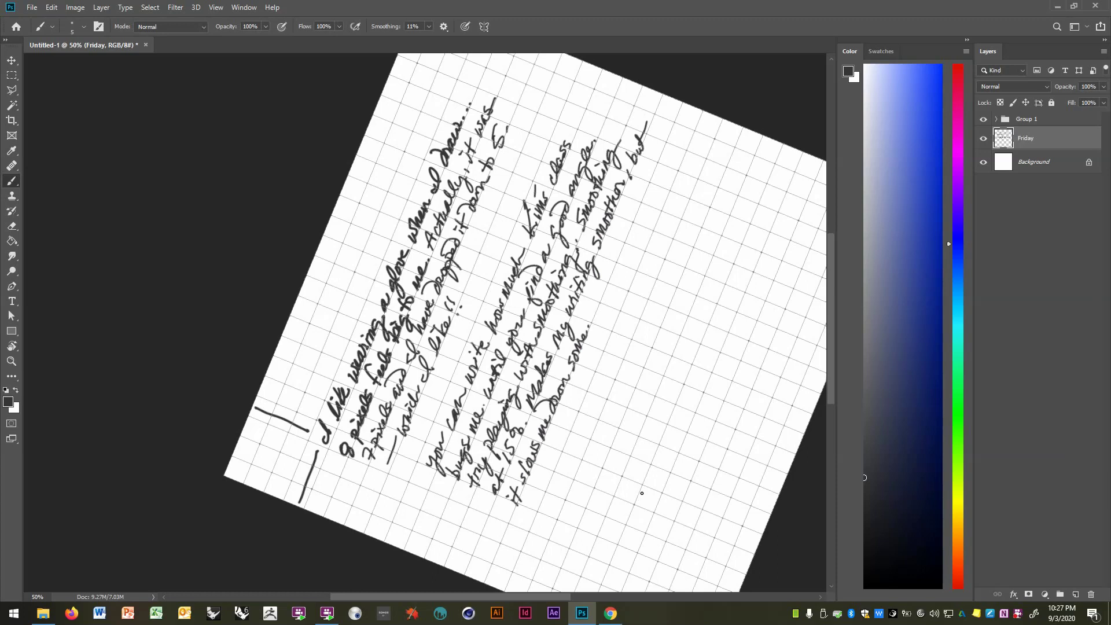
# Rotate the canvas back to upright
pyautogui.press('r')
pyautogui.moveTo(682, 466)
pyautogui.mouseDown()
pyautogui.moveTo(580, 516)
pyautogui.moveTo(437, 525)
pyautogui.mouseUp()
pyautogui.press('shift')
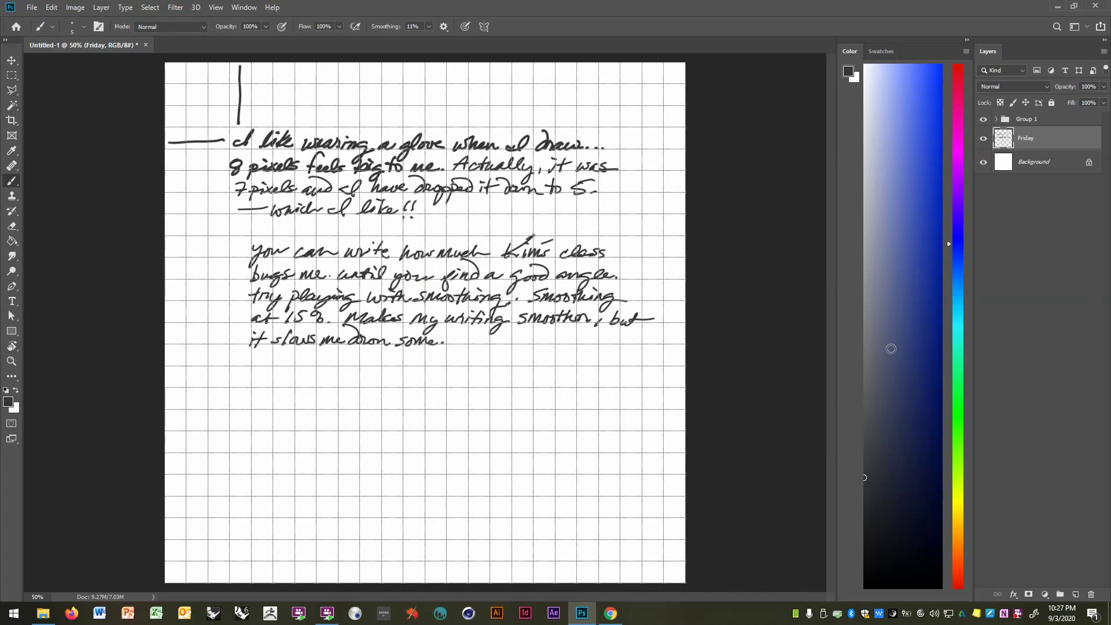
# Expand Group 1, move the Friday layer into it below Sunday, and move the Saturday layer out to just above Background
pyautogui.click(996, 120)
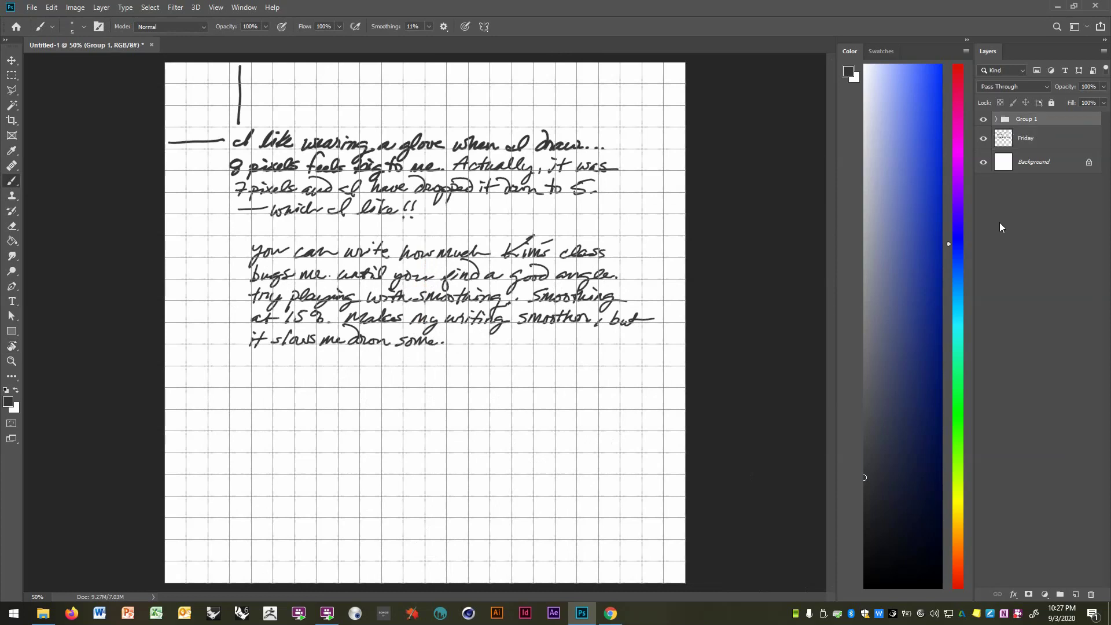
pyautogui.click(996, 119)
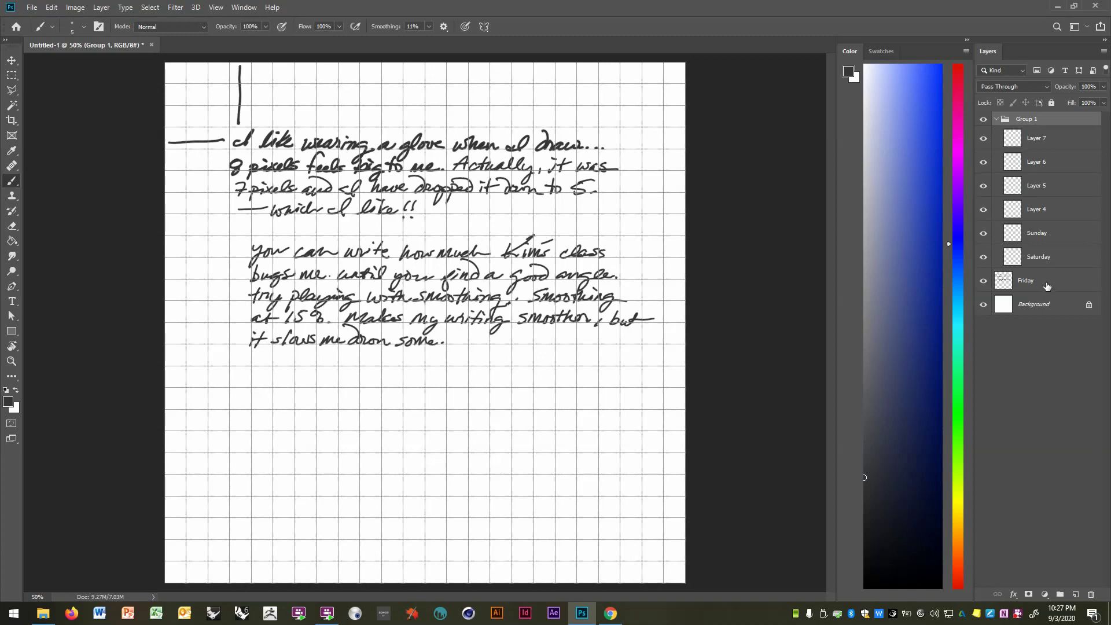
pyautogui.moveTo(1047, 286); pyautogui.dragTo(1054, 249)
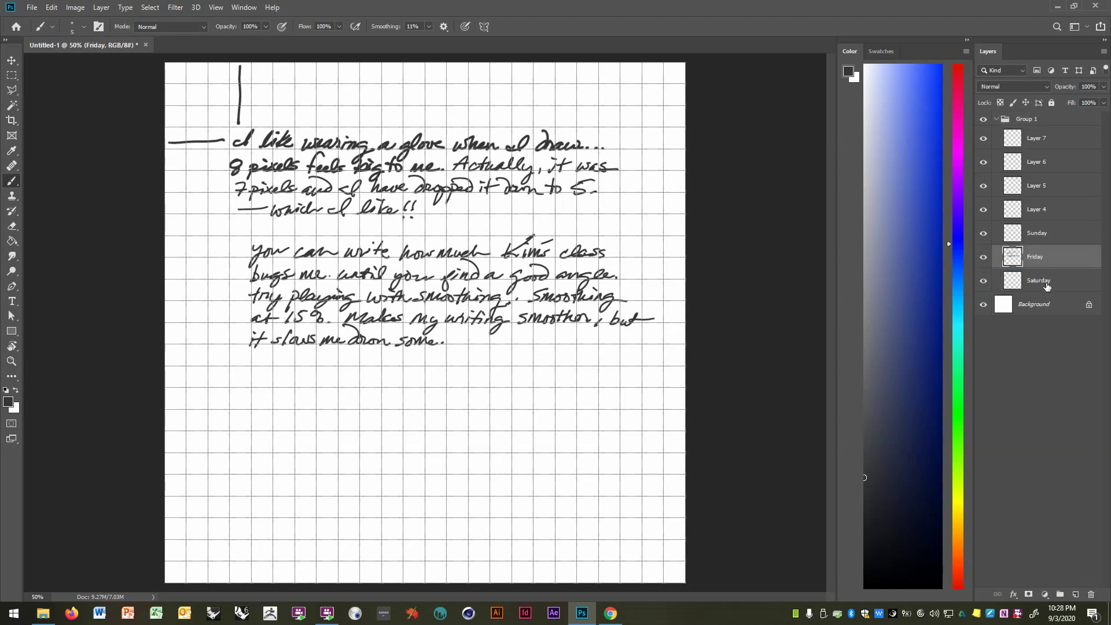
pyautogui.moveTo(1048, 285); pyautogui.dragTo(1045, 302)
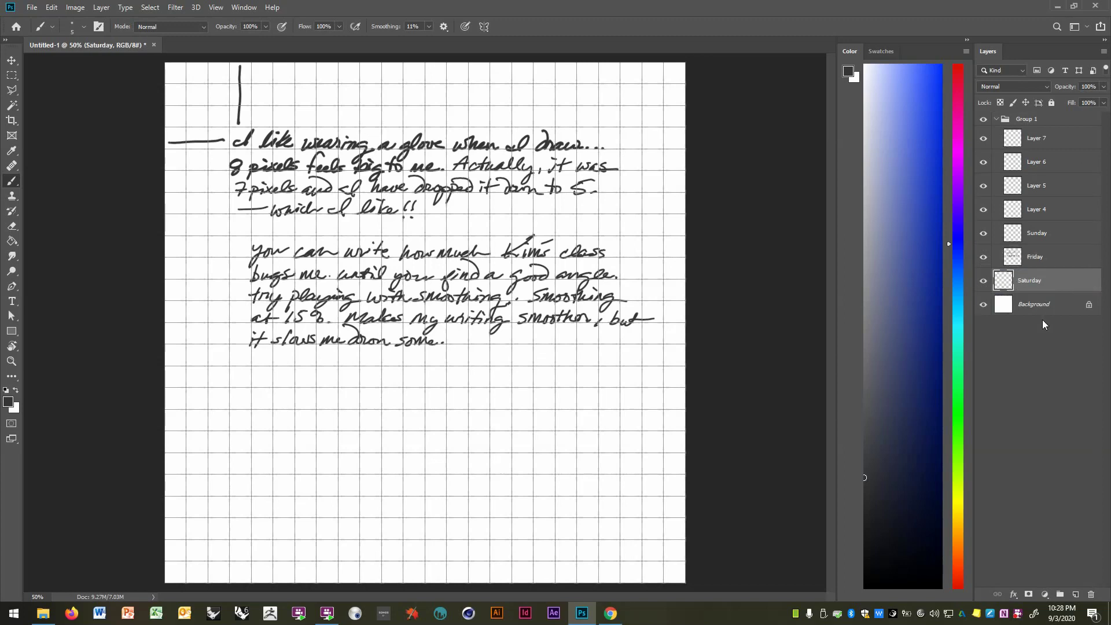
# Check which handwriting belongs to the Friday layer by hiding and showing it inside Group 1, and collapse the group
pyautogui.click(997, 119)
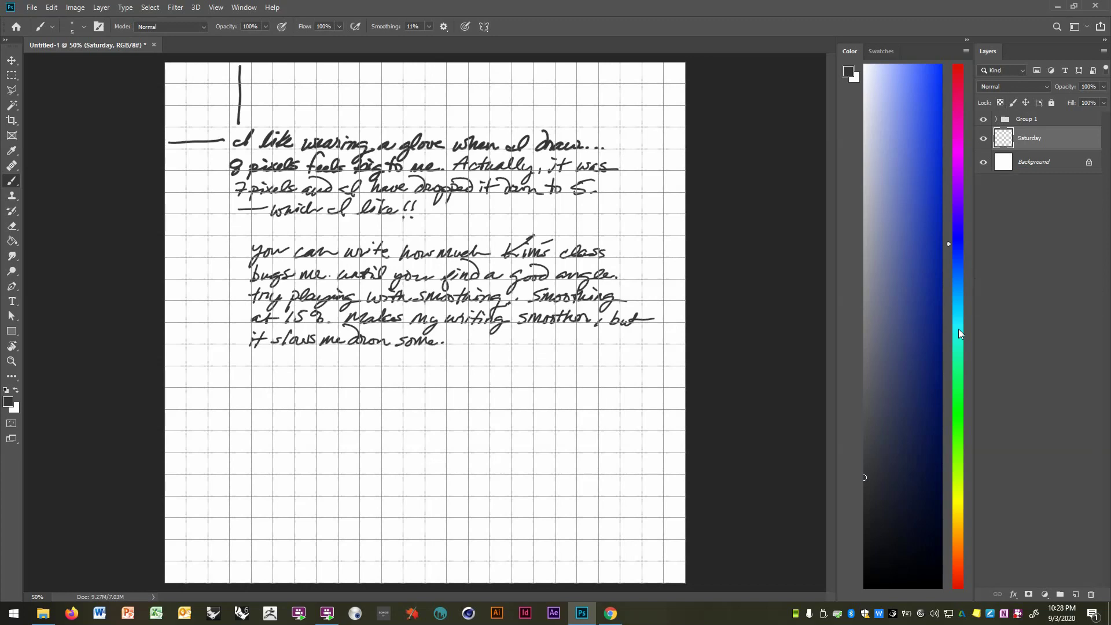
pyautogui.click(997, 119)
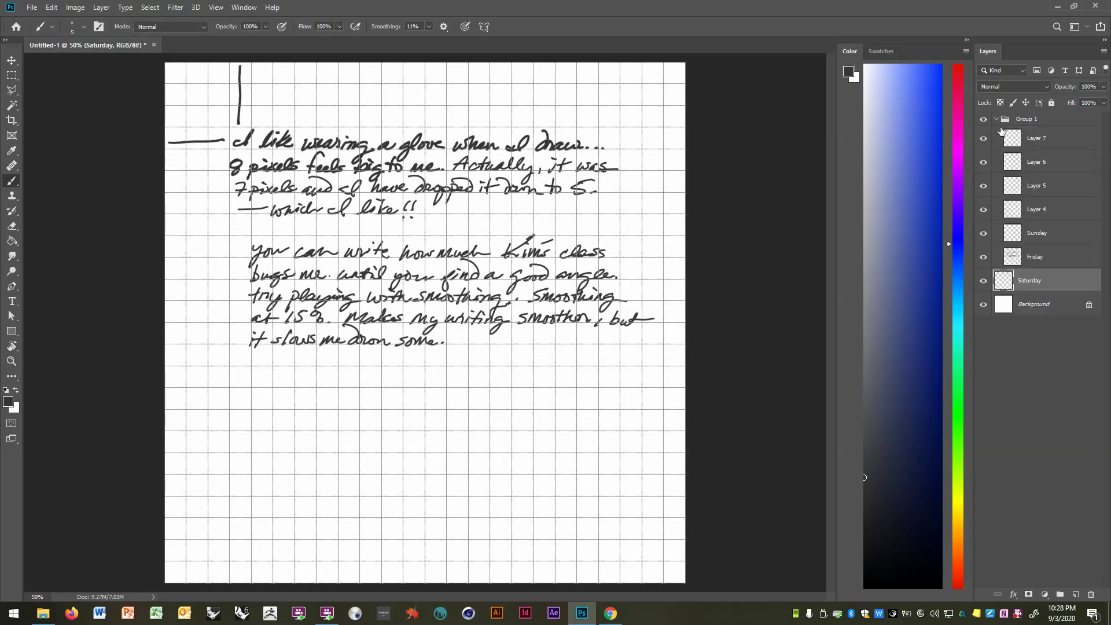
pyautogui.click(983, 256)
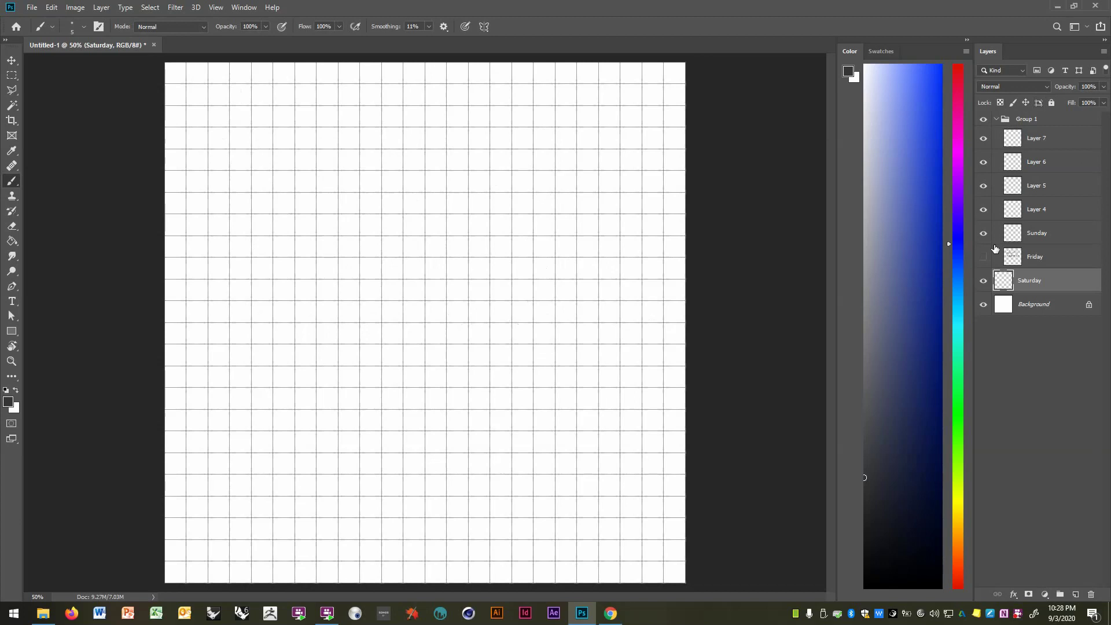
pyautogui.click(983, 256)
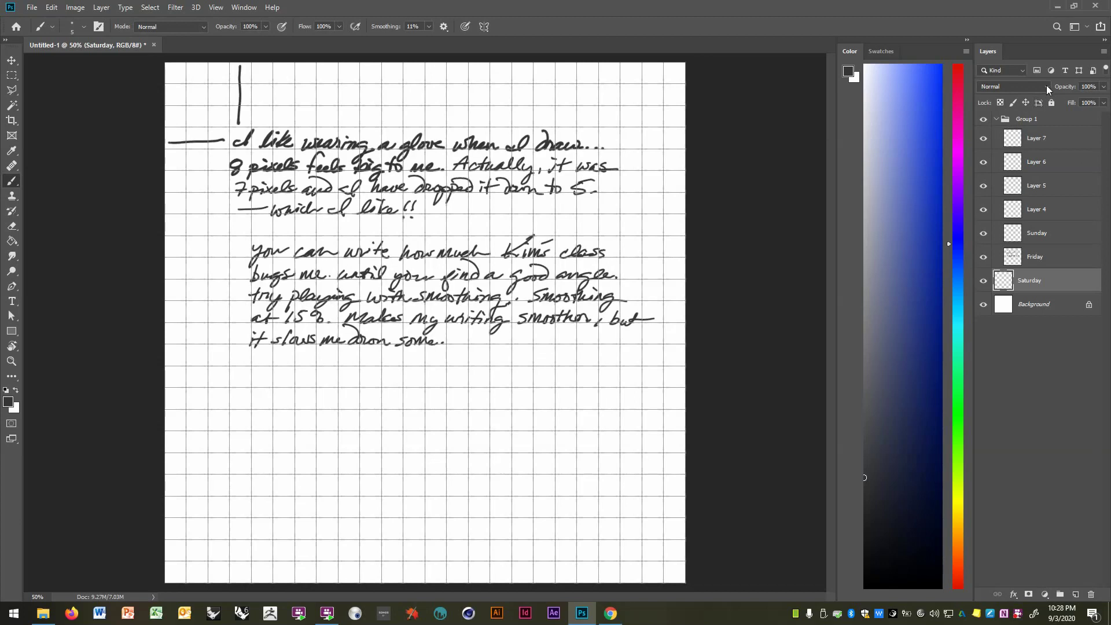
pyautogui.click(996, 119)
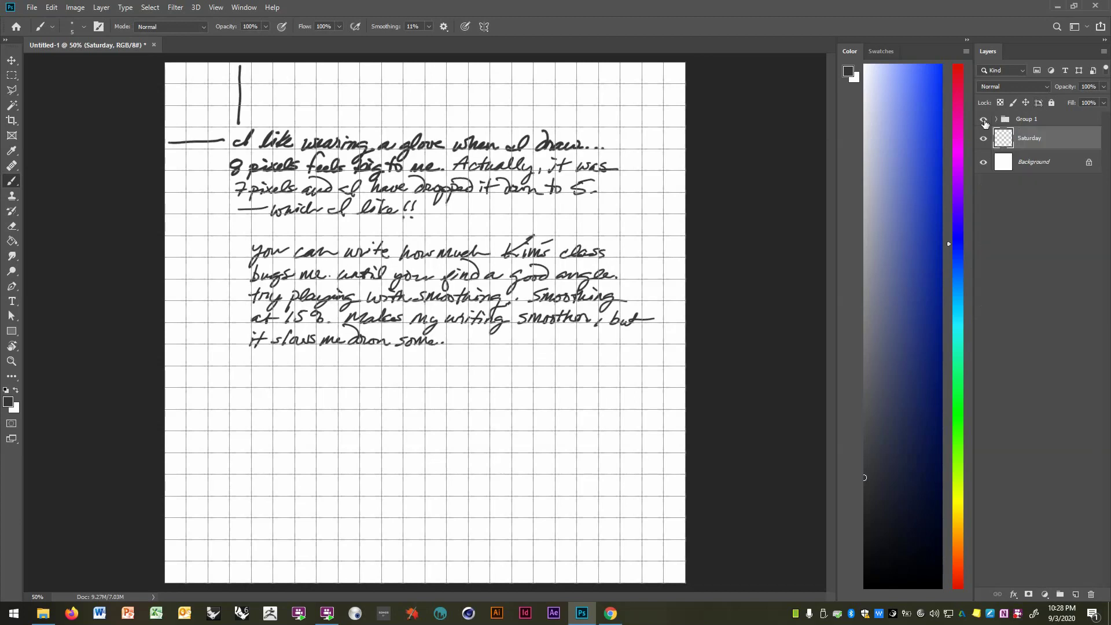
# Hide Group 1, make the Background layer active, and rotate the canvas counterclockwise to a steep writing angle
pyautogui.click(984, 119)
pyautogui.click(1043, 166)
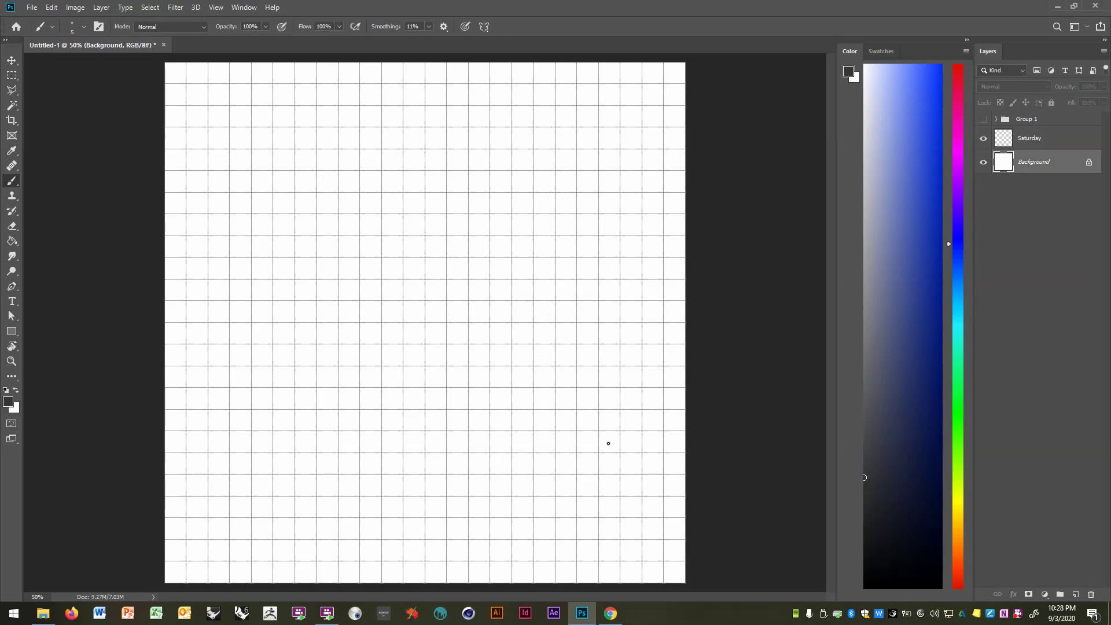
pyautogui.press('r')
pyautogui.moveTo(558, 505)
pyautogui.mouseDown()
pyautogui.moveTo(707, 318)
pyautogui.moveTo(669, 211)
pyautogui.moveTo(635, 275)
pyautogui.mouseUp()
pyautogui.press('b')
pyautogui.moveTo(328, 405)
pyautogui.mouseDown()
pyautogui.moveTo(488, 404)
pyautogui.moveTo(469, 400)
pyautogui.mouseUp()
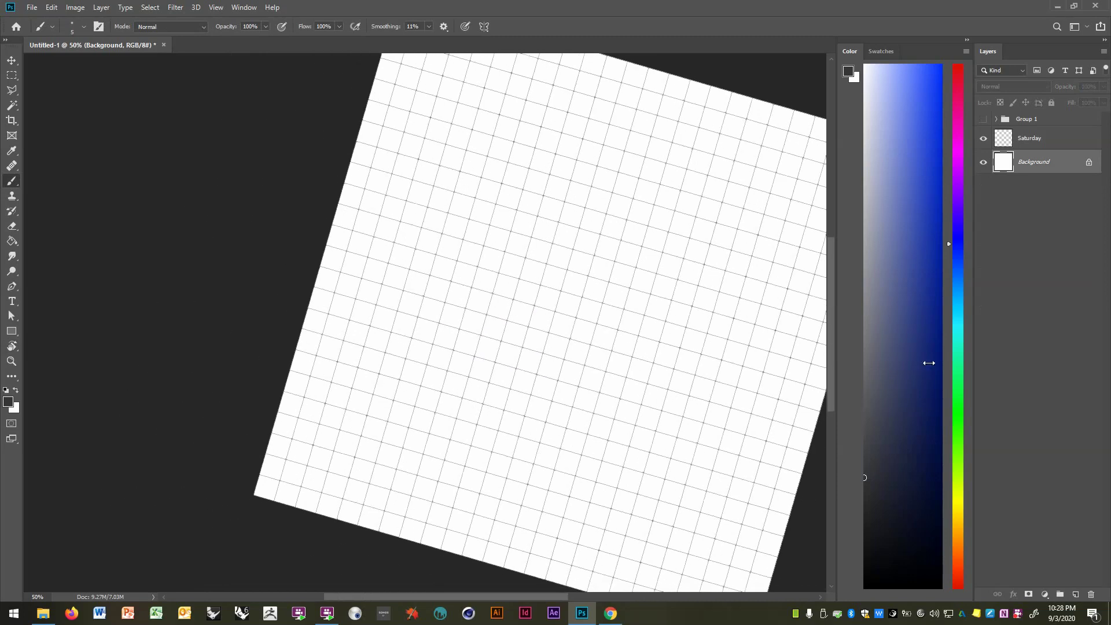
# Change the foreground colour to bright orange-red and handwrite "Lo and behold, I'm off again!" along the rotated page's first lines
pyautogui.click(956, 564)
pyautogui.click(941, 81)
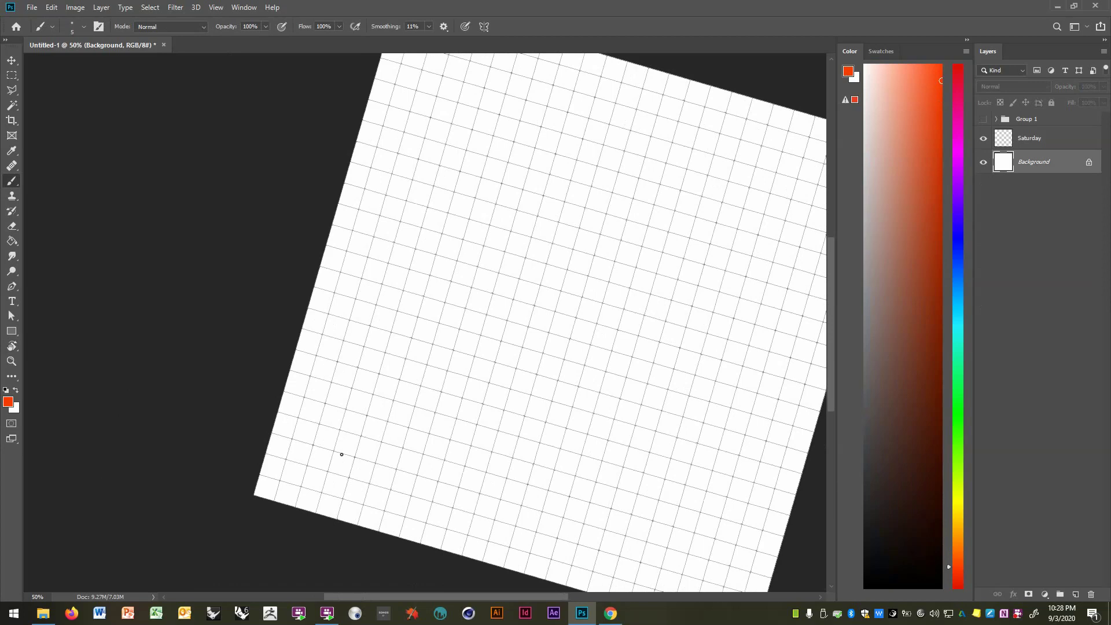
pyautogui.moveTo(346, 444)
pyautogui.mouseDown()
pyautogui.moveTo(374, 395)
pyautogui.moveTo(367, 364)
pyautogui.moveTo(380, 370)
pyautogui.moveTo(374, 340)
pyautogui.moveTo(390, 353)
pyautogui.moveTo(388, 298)
pyautogui.moveTo(404, 285)
pyautogui.moveTo(442, 145)
pyautogui.moveTo(434, 172)
pyautogui.mouseUp()
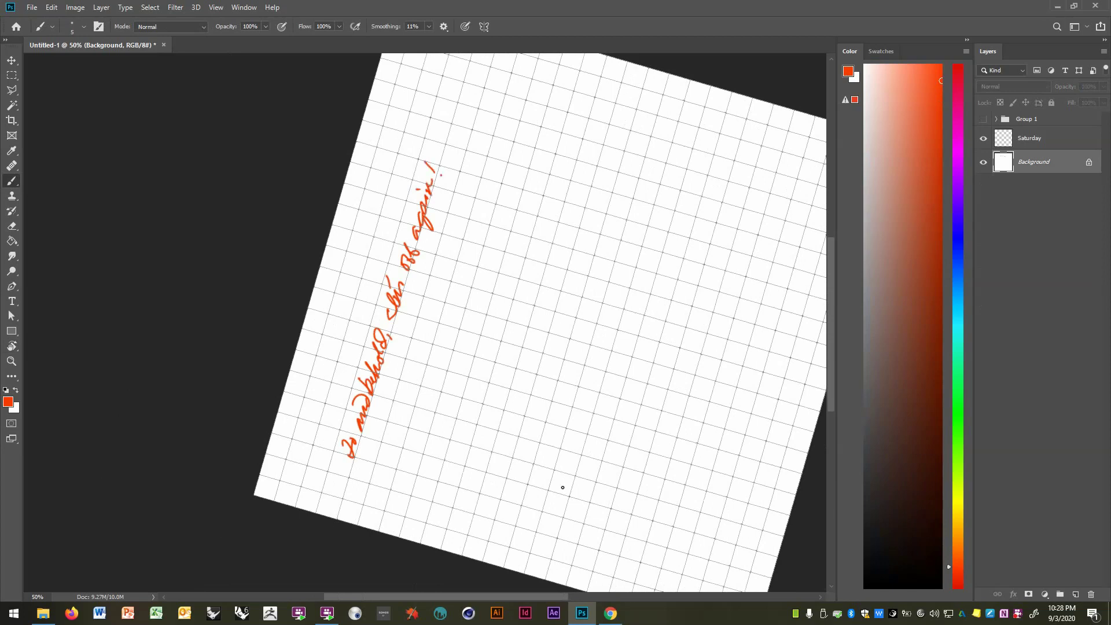
# Handwrite "This is a serious assignment. You will need to submit two weeks' worth", and add a larger "Thanks" with a curved underline below
pyautogui.moveTo(407, 389)
pyautogui.mouseDown()
pyautogui.moveTo(399, 406)
pyautogui.moveTo(479, 209)
pyautogui.moveTo(488, 137)
pyautogui.mouseUp()
pyautogui.click(451, 261)
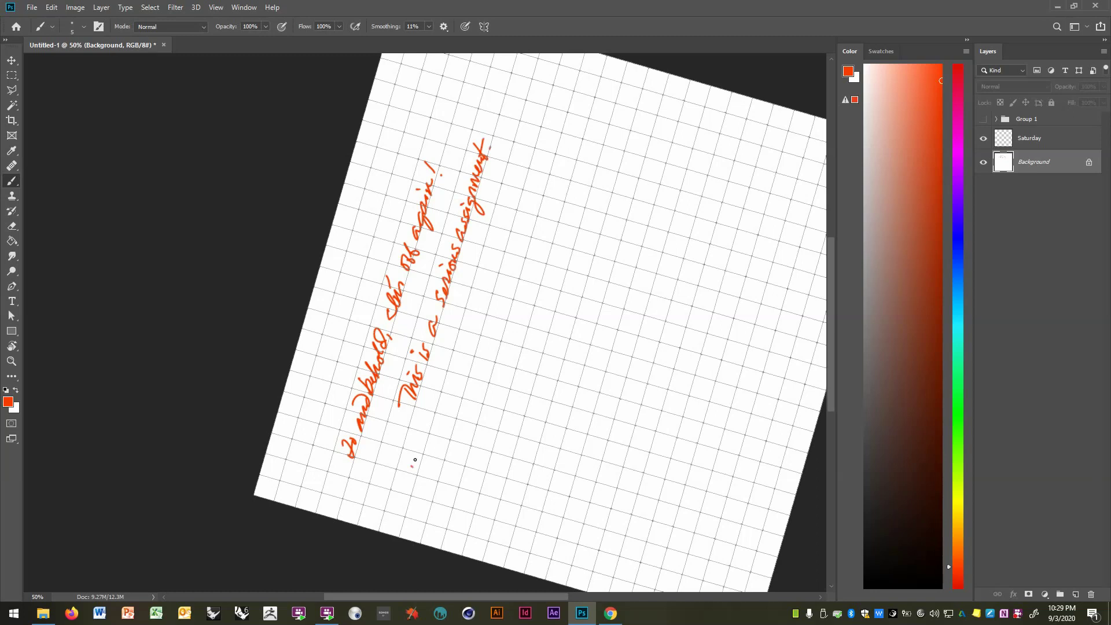
pyautogui.moveTo(414, 459)
pyautogui.mouseDown()
pyautogui.moveTo(423, 406)
pyautogui.moveTo(433, 410)
pyautogui.moveTo(448, 361)
pyautogui.moveTo(437, 348)
pyautogui.moveTo(466, 304)
pyautogui.moveTo(469, 251)
pyautogui.moveTo(480, 262)
pyautogui.moveTo(510, 153)
pyautogui.mouseUp()
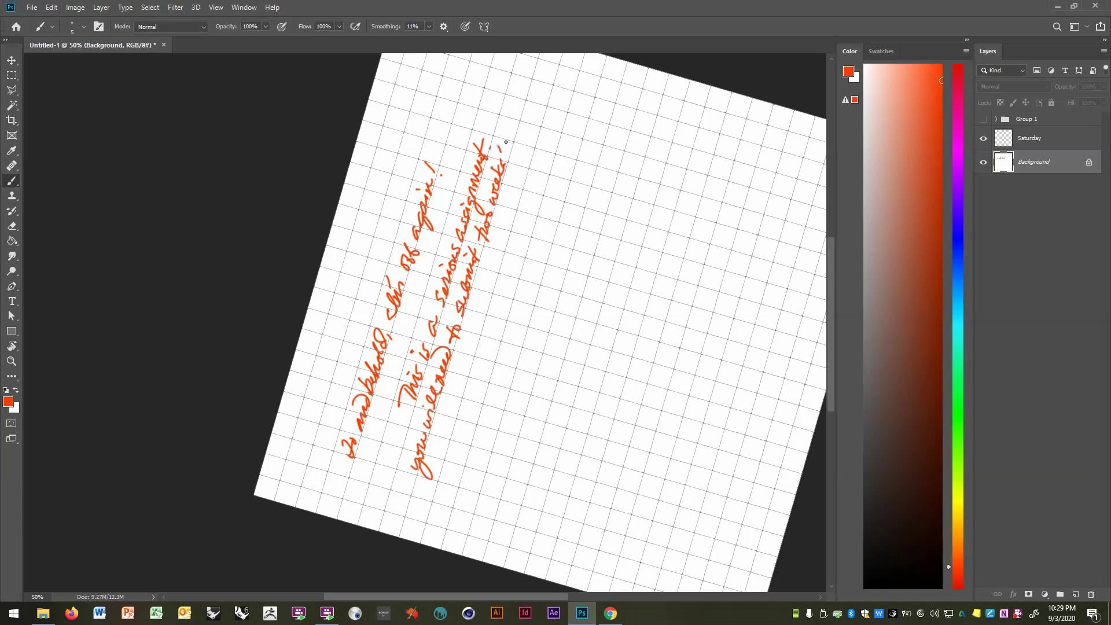
pyautogui.moveTo(506, 141); pyautogui.dragTo(524, 111)
pyautogui.moveTo(494, 408)
pyautogui.mouseDown()
pyautogui.moveTo(492, 431)
pyautogui.moveTo(516, 414)
pyautogui.moveTo(537, 331)
pyautogui.mouseUp()
pyautogui.moveTo(544, 454); pyautogui.dragTo(561, 286)
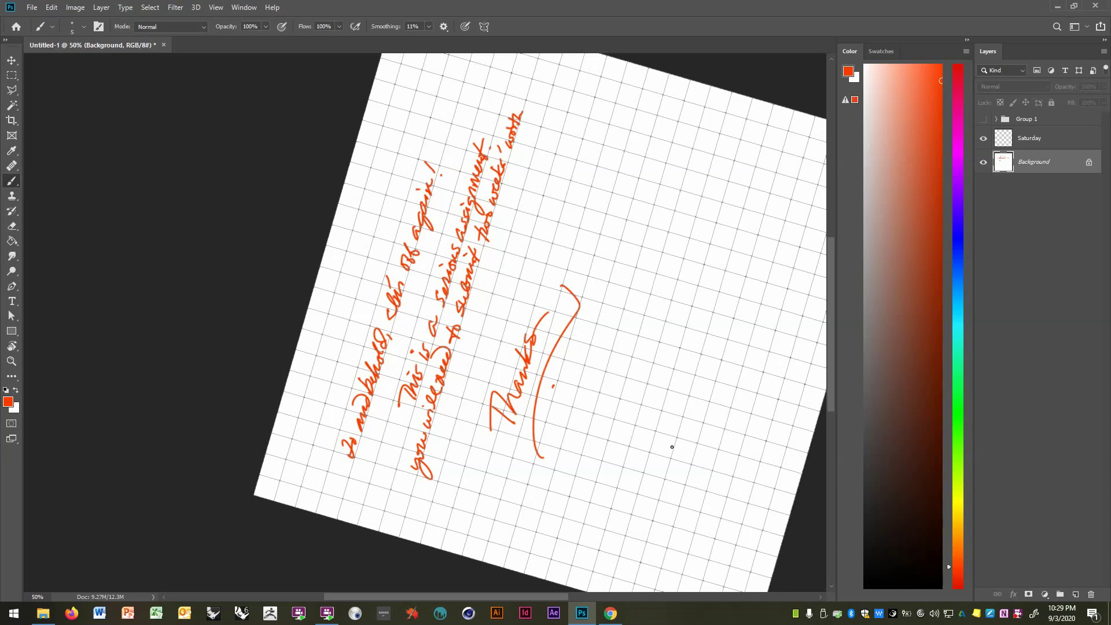
# Rotate the canvas back to 0° and fit the whole page on screen
pyautogui.press('r')
pyautogui.moveTo(731, 458)
pyautogui.mouseDown()
pyautogui.moveTo(578, 529)
pyautogui.moveTo(380, 513)
pyautogui.mouseUp()
pyautogui.hotkey('ctrl', '0')
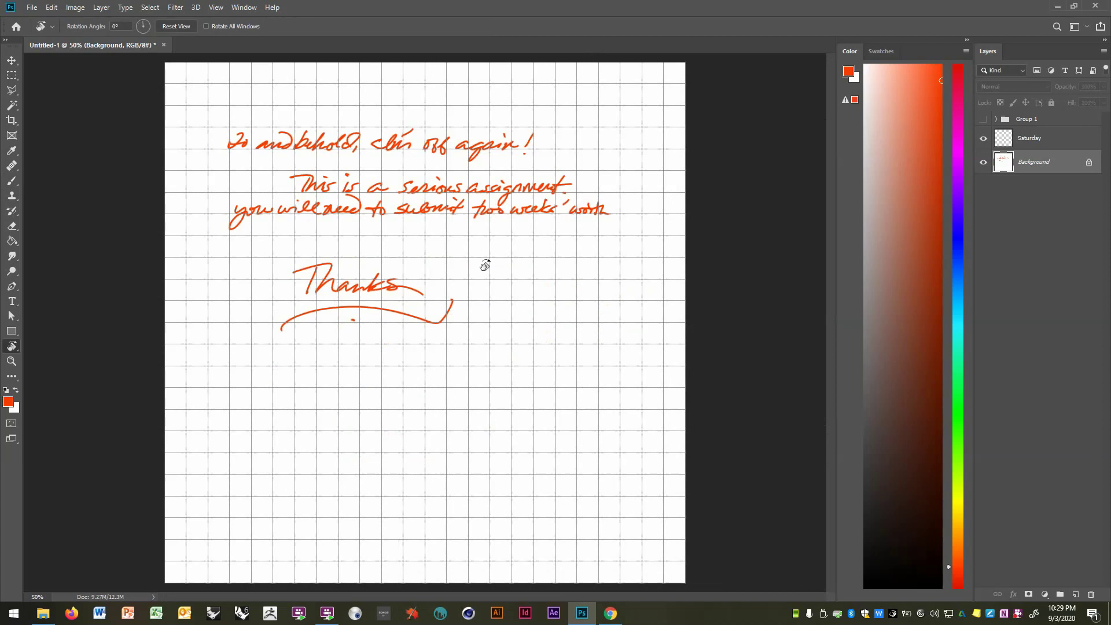
# Examine the orange-red handwriting at 100% zoom, return to 50%, and go back to the Brush tool
pyautogui.keyDown('ctrl'); pyautogui.click(492, 230); pyautogui.keyUp('ctrl')
pyautogui.keyDown('ctrl'); pyautogui.click(499, 227); pyautogui.keyUp('ctrl')
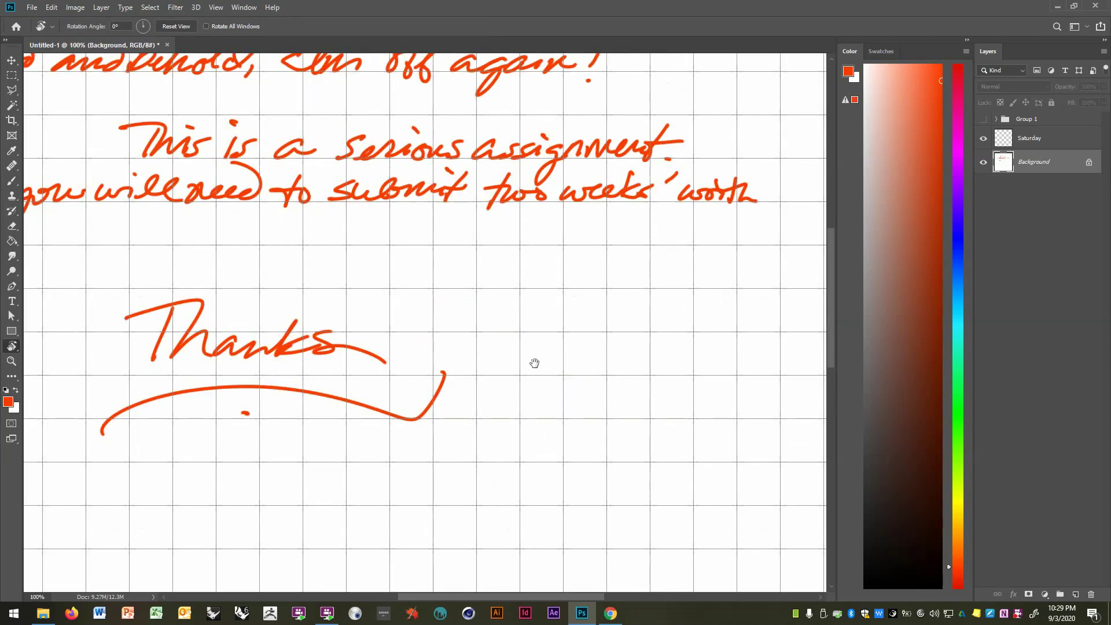
pyautogui.keyDown('ctrl'); pyautogui.keyDown('alt'); pyautogui.click(535, 366); pyautogui.keyUp('alt'); pyautogui.keyUp('ctrl')
pyautogui.keyDown('ctrl'); pyautogui.keyDown('alt'); pyautogui.click(536, 379); pyautogui.keyUp('alt'); pyautogui.keyUp('ctrl')
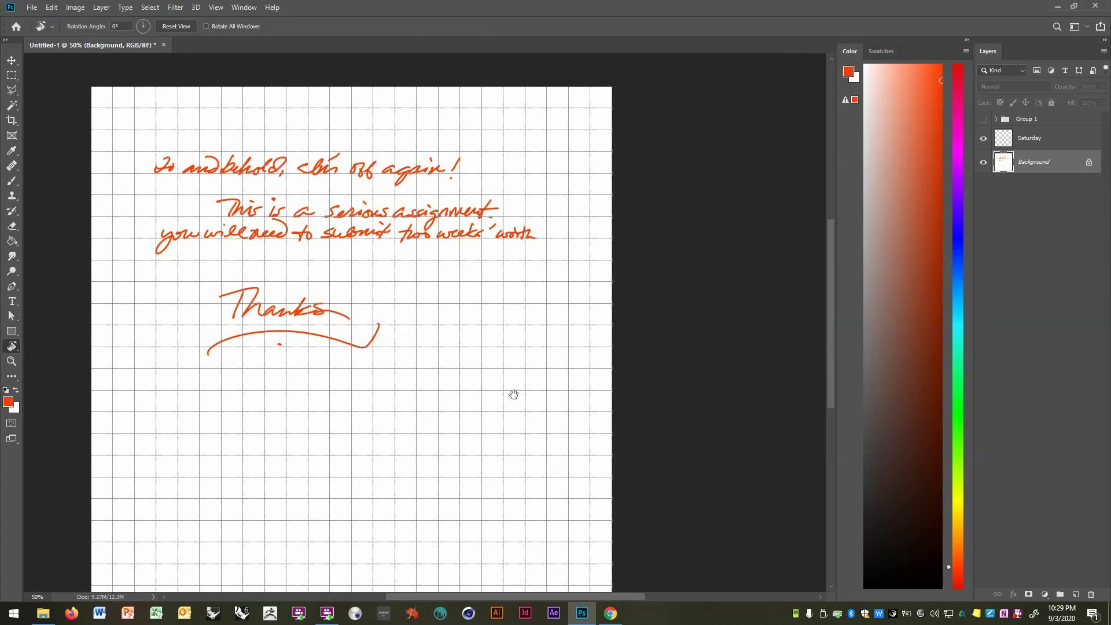
pyautogui.moveTo(405, 449); pyautogui.dragTo(501, 414)
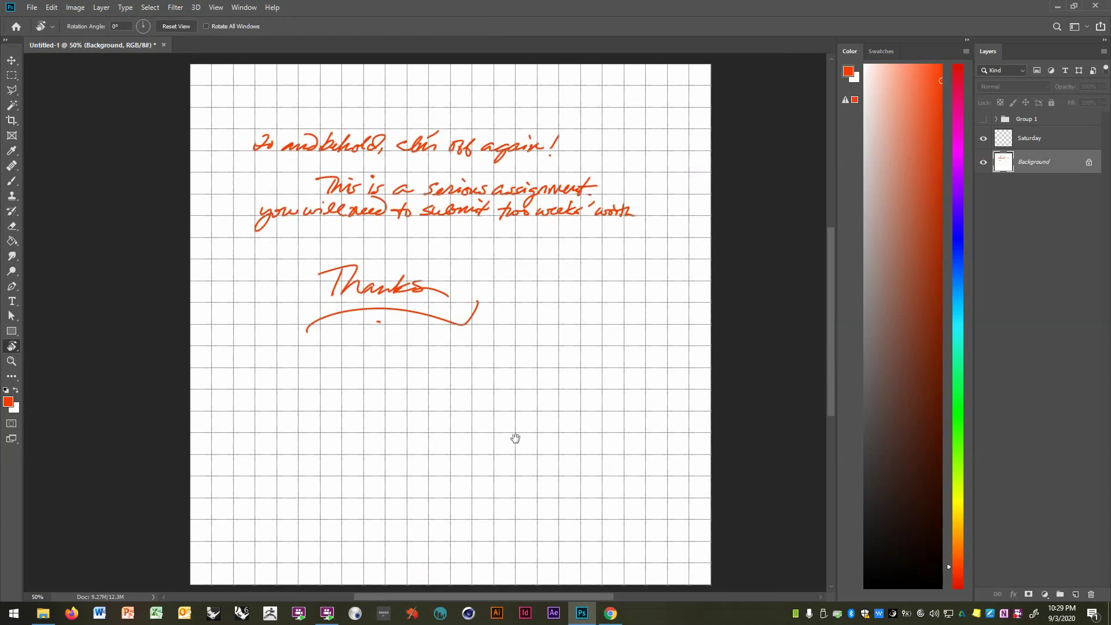
pyautogui.press('b')
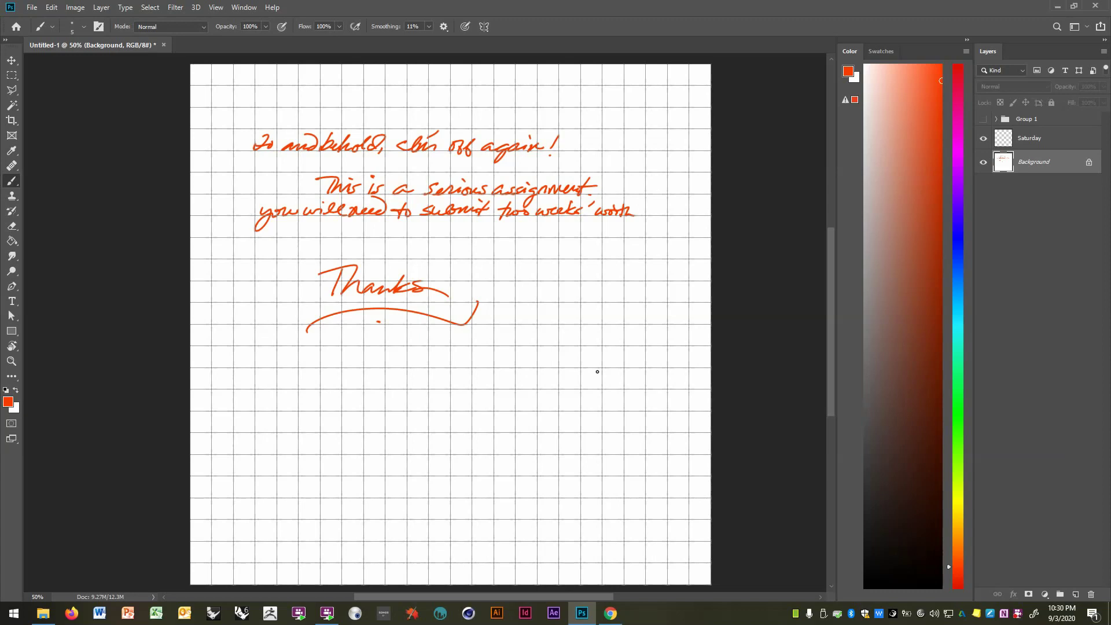
# Save the document as a layered PSD named "Hand writing practice_" plus the author's first name, keeping Maximize Compatibility on
pyautogui.click(32, 7)
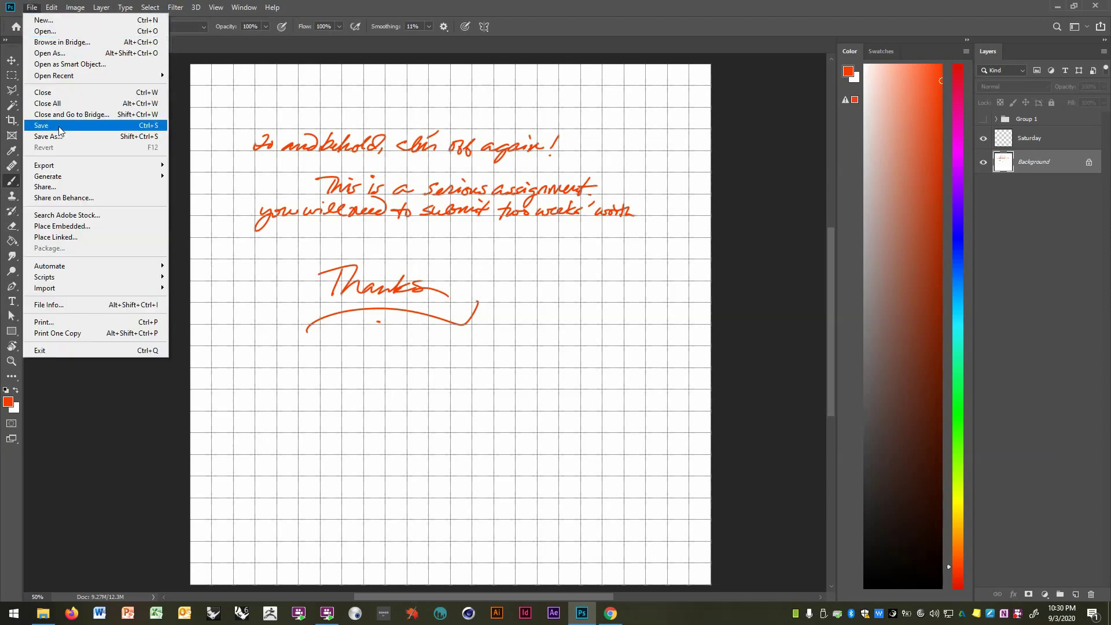
pyautogui.click(516, 405)
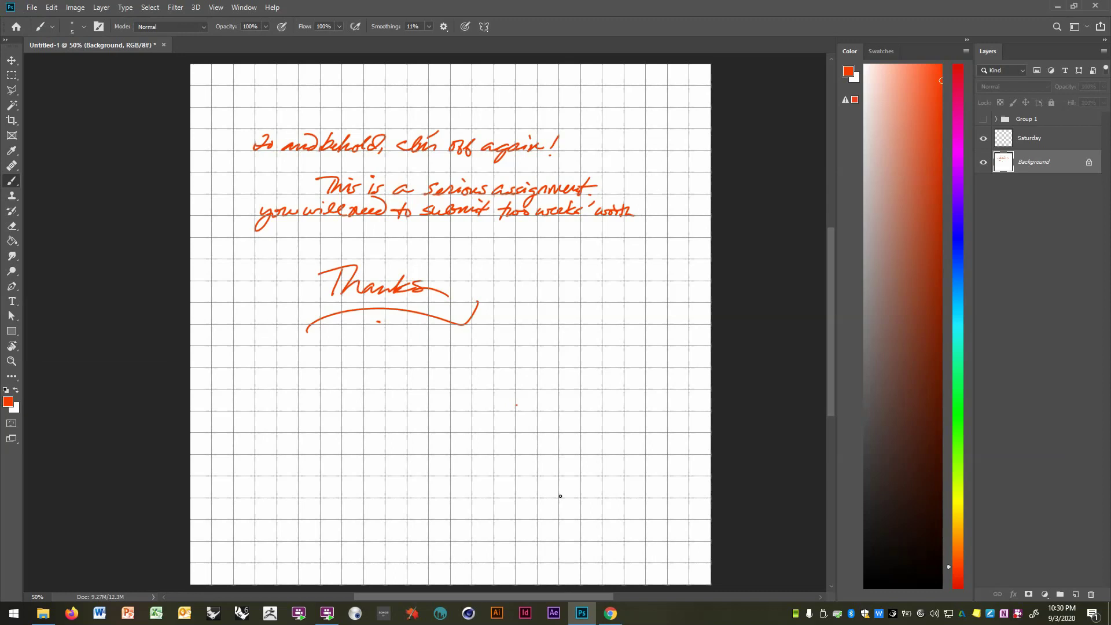
pyautogui.hotkey('ctrl', 's')
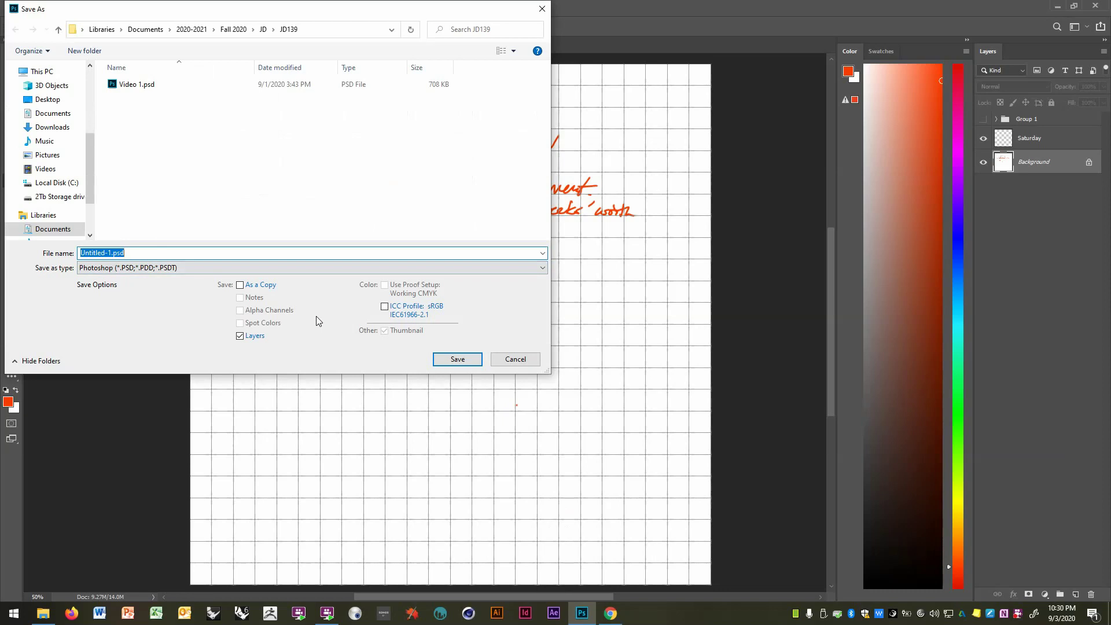
pyautogui.write('Hand writing practice_Kim')
pyautogui.click(470, 364)
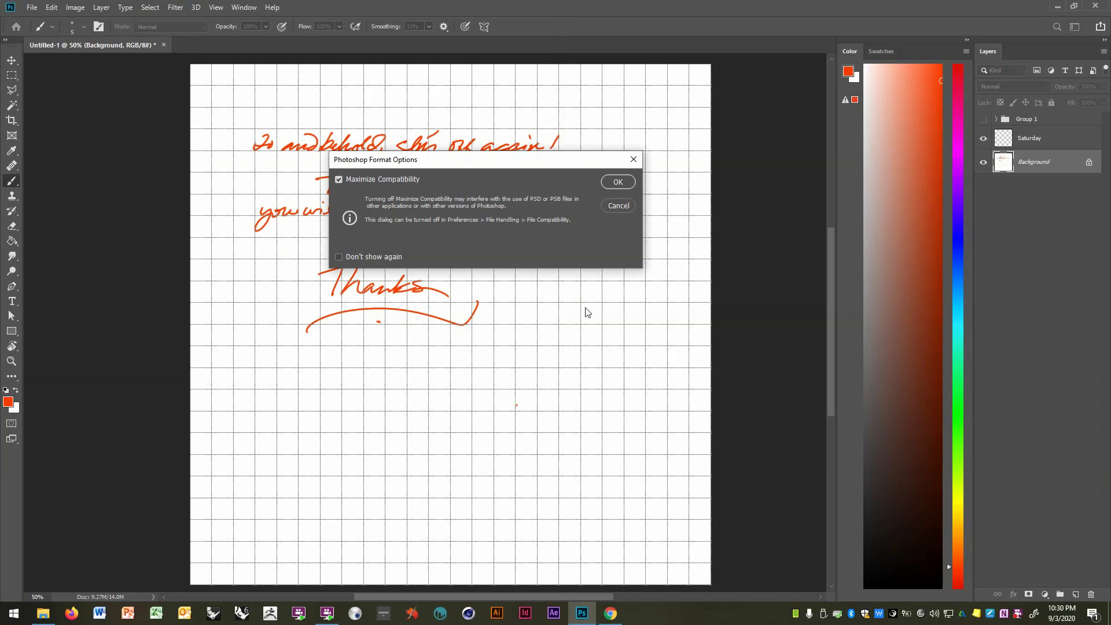
pyautogui.click(618, 181)
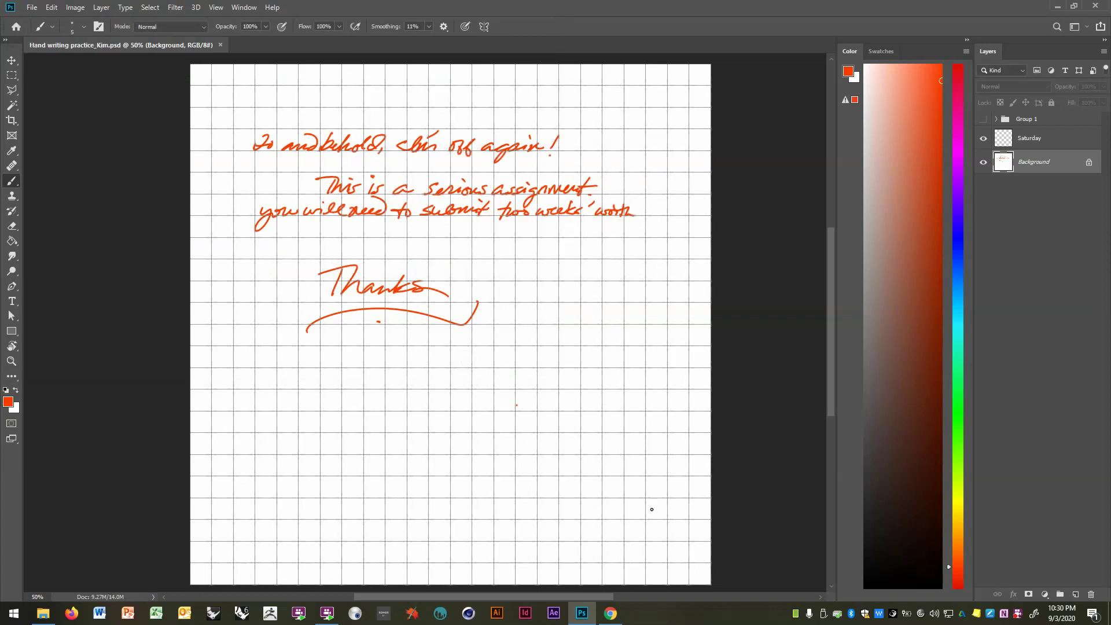
# Handwrite "Ctrl W" below the "Thanks" flourish and close the handwriting document
pyautogui.moveTo(450, 393)
pyautogui.mouseDown()
pyautogui.moveTo(465, 396)
pyautogui.moveTo(493, 360)
pyautogui.mouseUp()
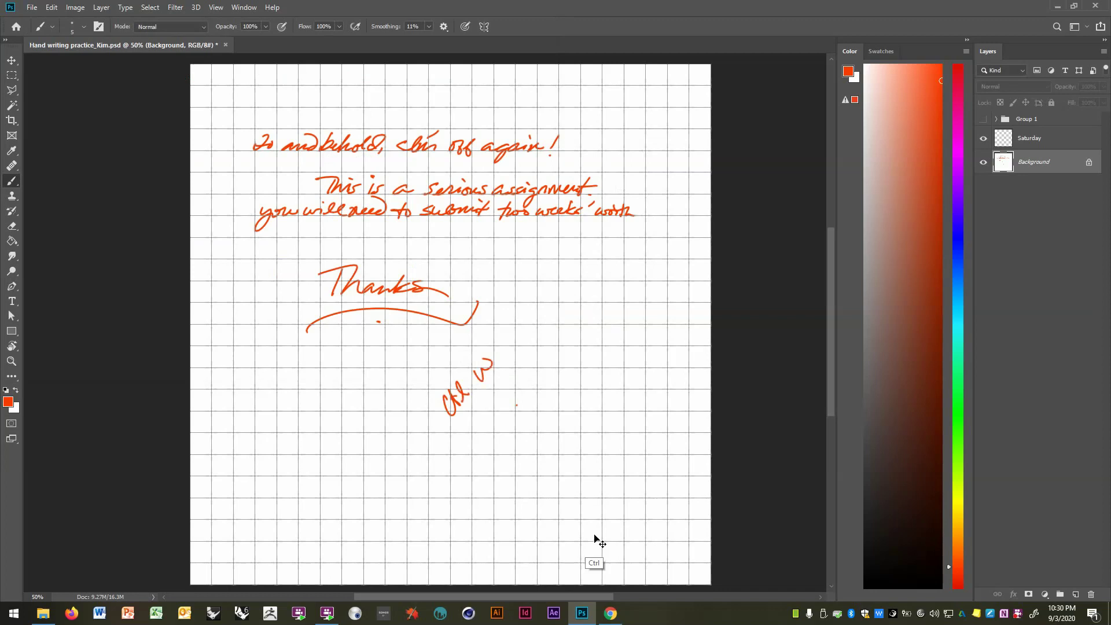
pyautogui.hotkey('ctrl', 'w')
pyautogui.click(550, 228)
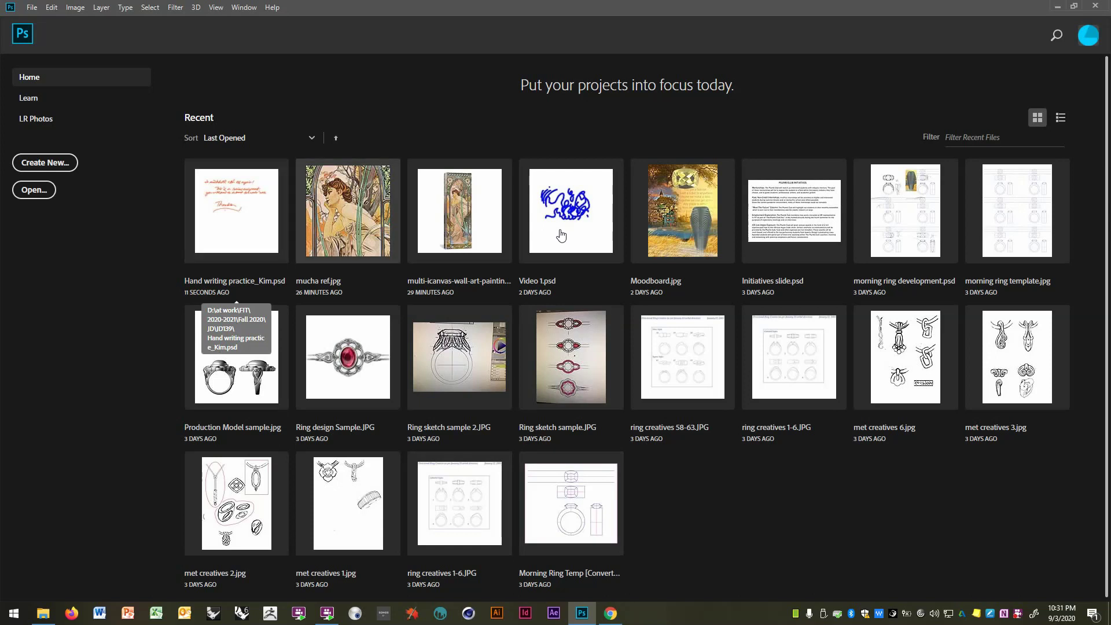
# Create a new 6 x 6 inch, 300 ppi RGB document with a white background and hide its grid
pyautogui.click(32, 7)
pyautogui.click(44, 20)
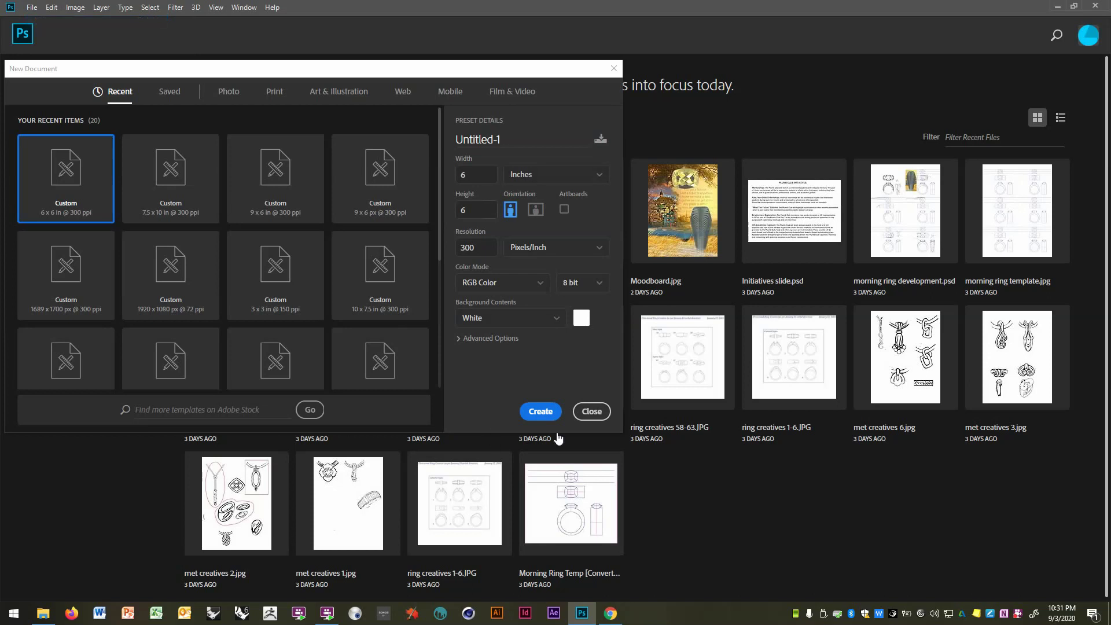
pyautogui.click(541, 411)
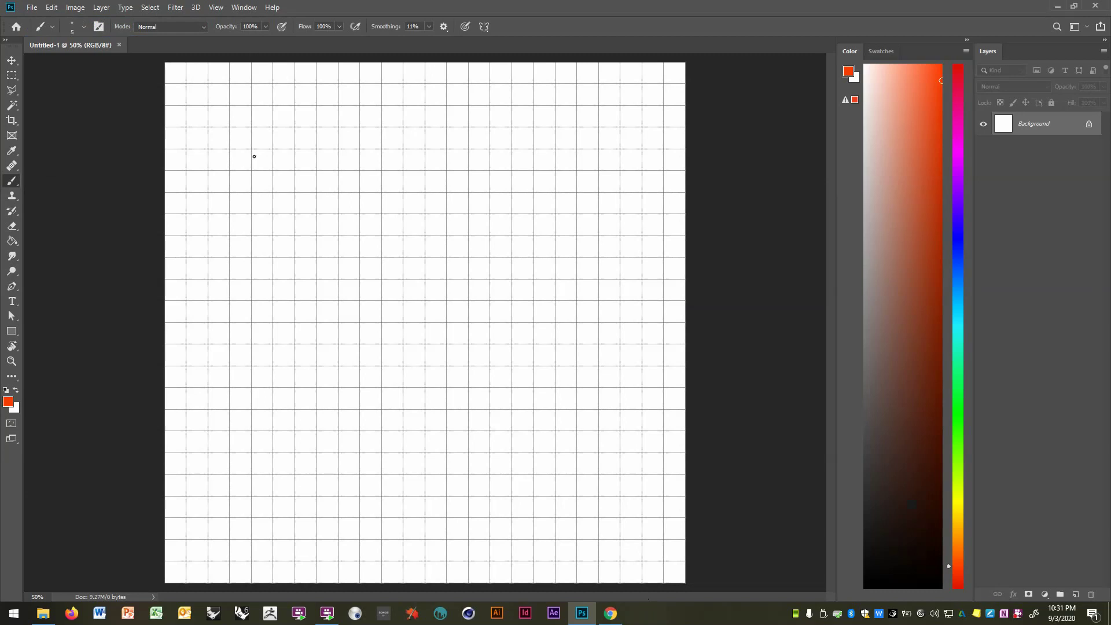
pyautogui.click(215, 8)
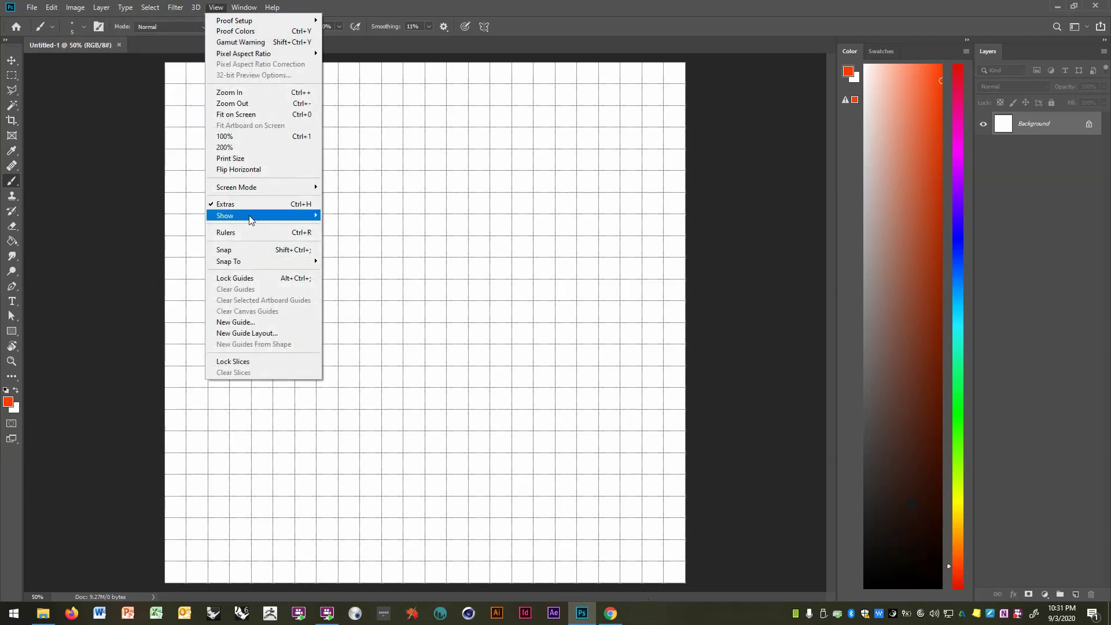
pyautogui.moveTo(251, 219)
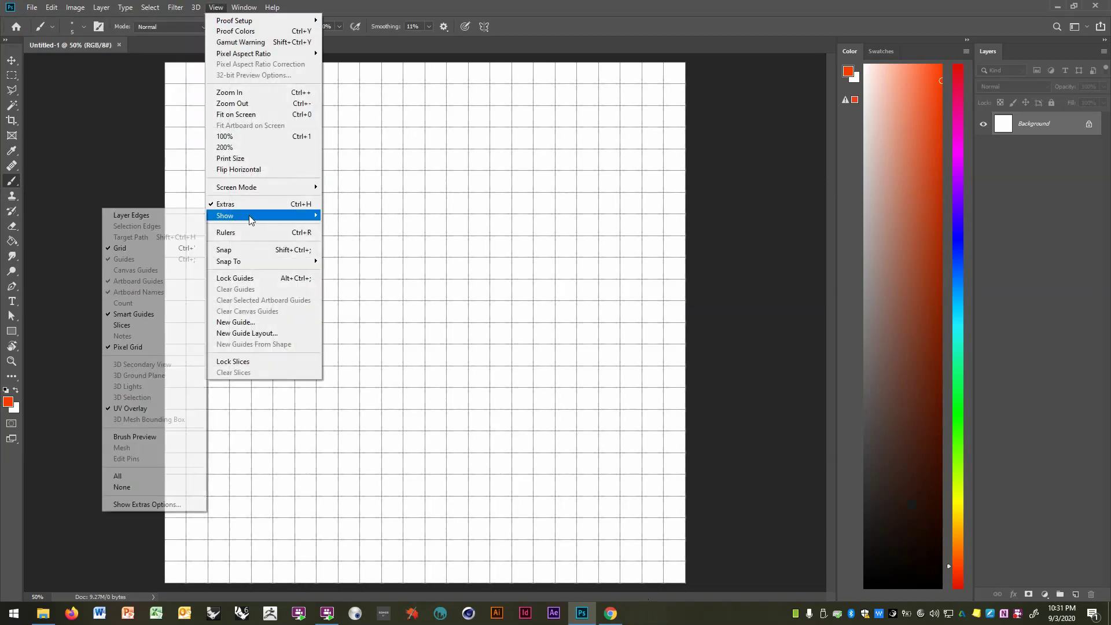
pyautogui.click(113, 250)
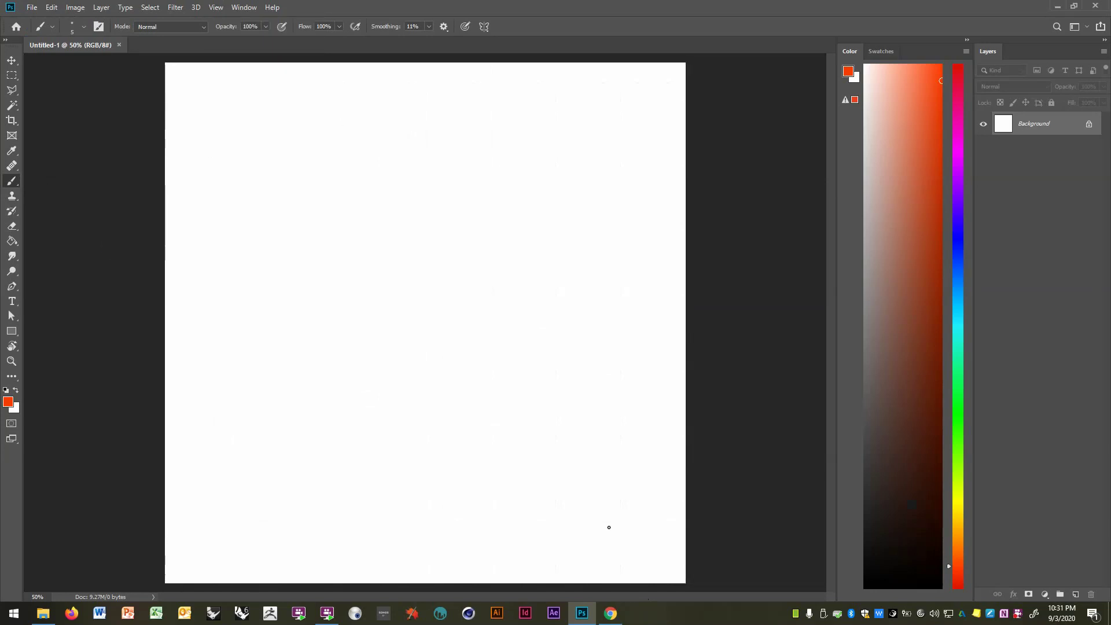
# Add two layers above Background, naming the lower one "tracing paper" and the upper one "drawing"
pyautogui.click(1075, 594)
pyautogui.click(1075, 595)
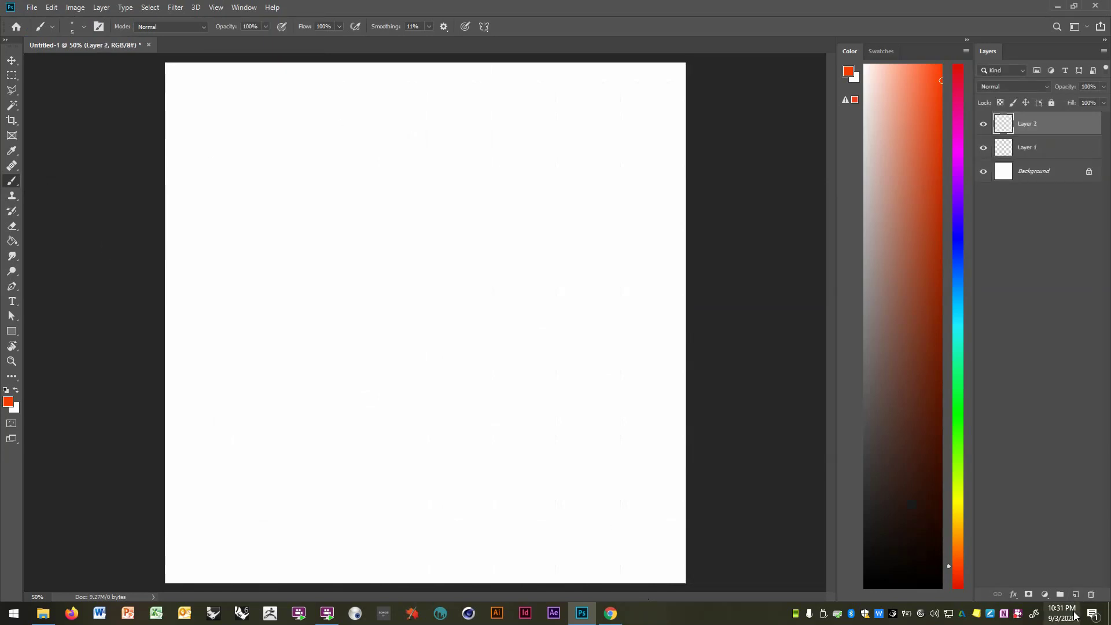
pyautogui.click(1026, 291)
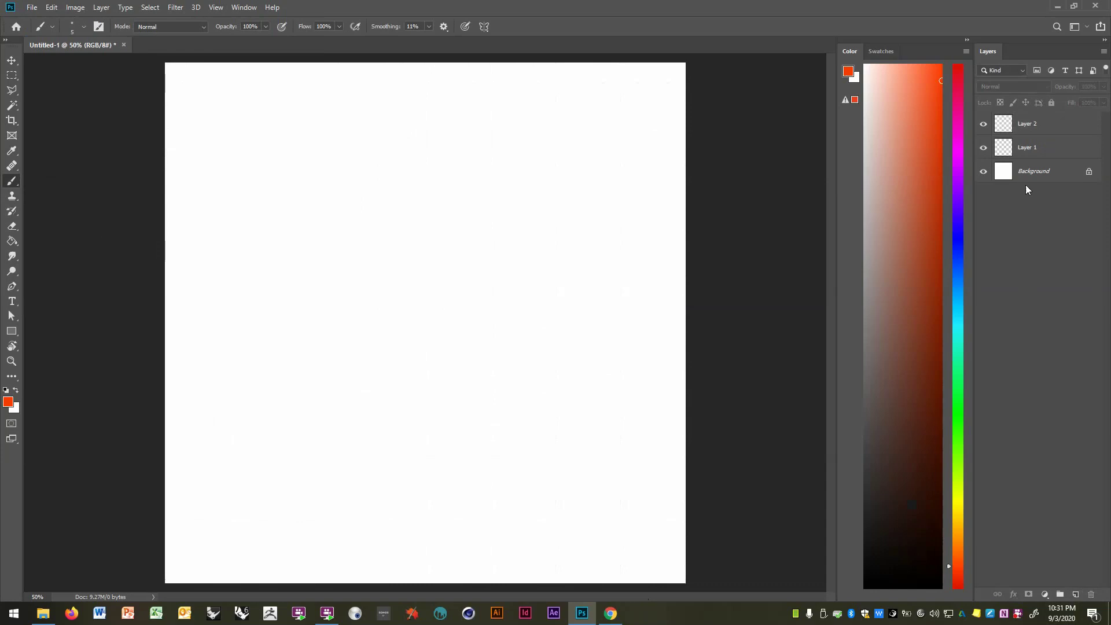
pyautogui.doubleClick(1028, 148)
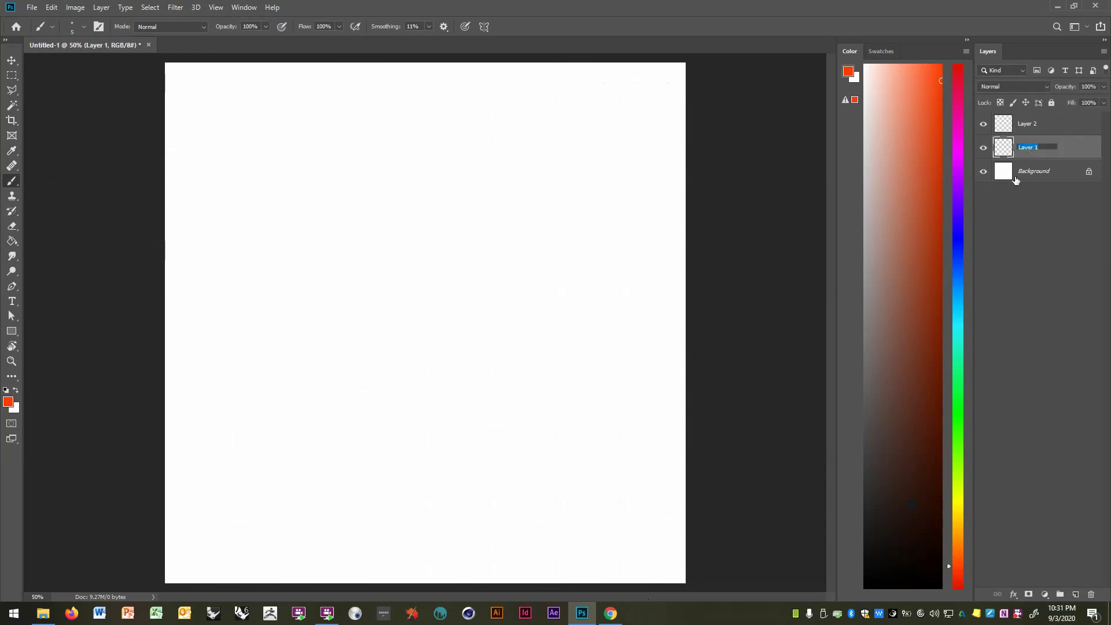
pyautogui.write('tracing_paper')
pyautogui.click(1033, 125)
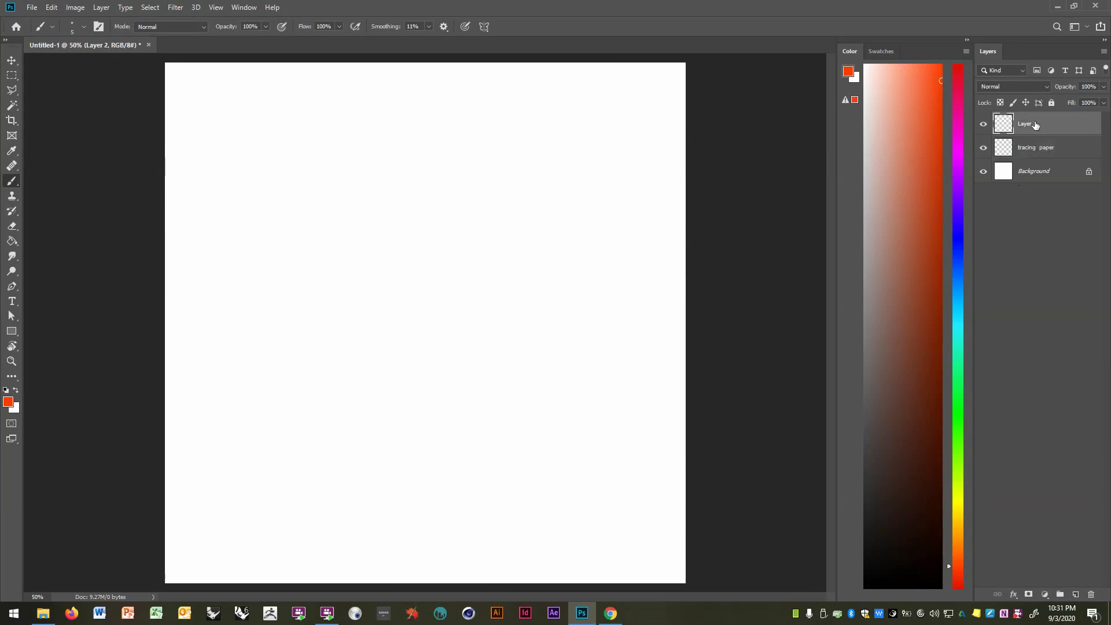
pyautogui.doubleClick(1033, 124)
pyautogui.write('drawing')
pyautogui.press('Return')
# Open the reference image mucha ref.jpg from the JD139 folder
pyautogui.click(34, 8)
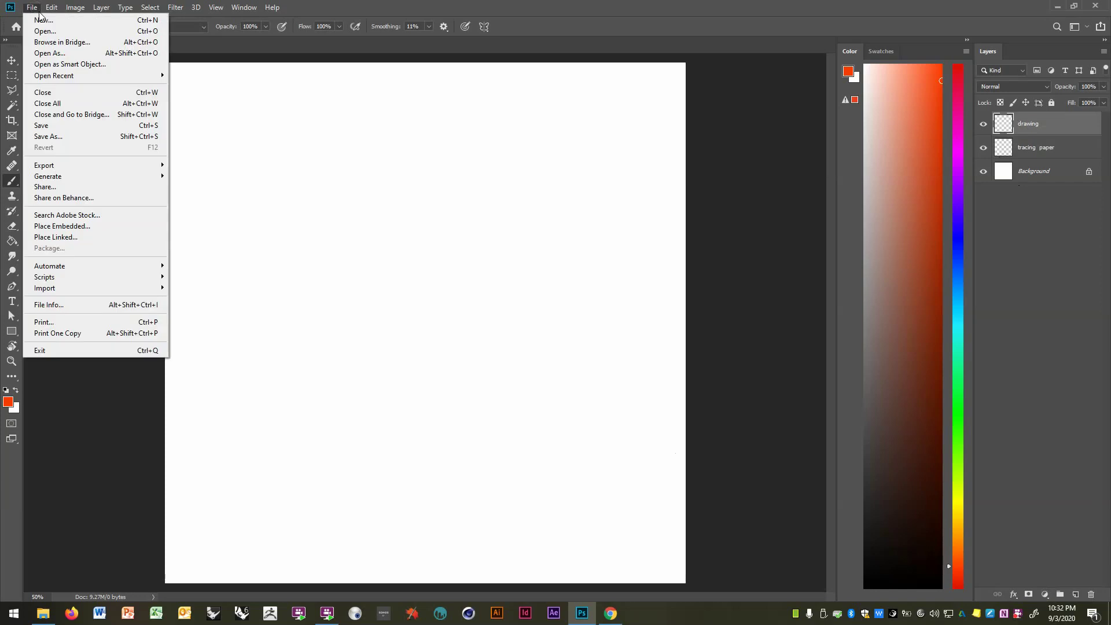
pyautogui.click(46, 32)
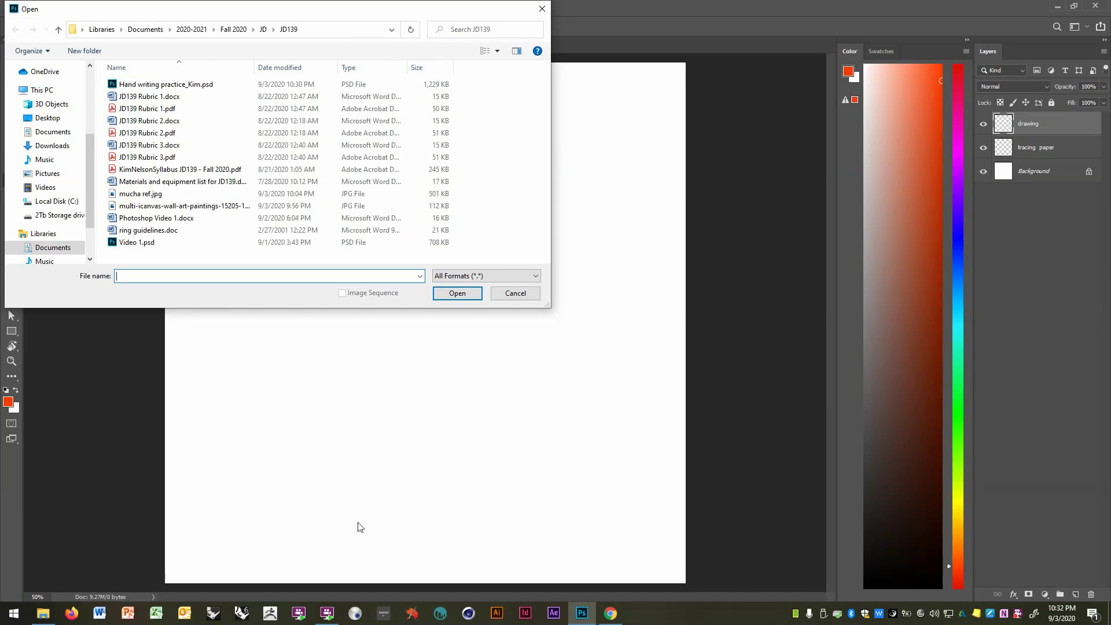
pyautogui.click(152, 197)
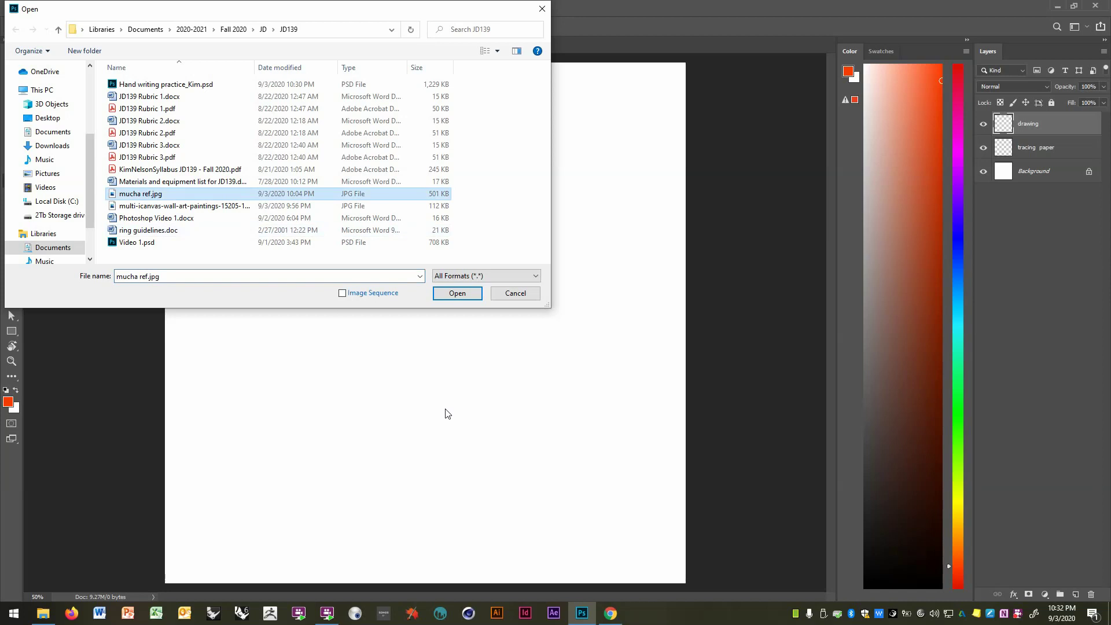
pyautogui.click(463, 297)
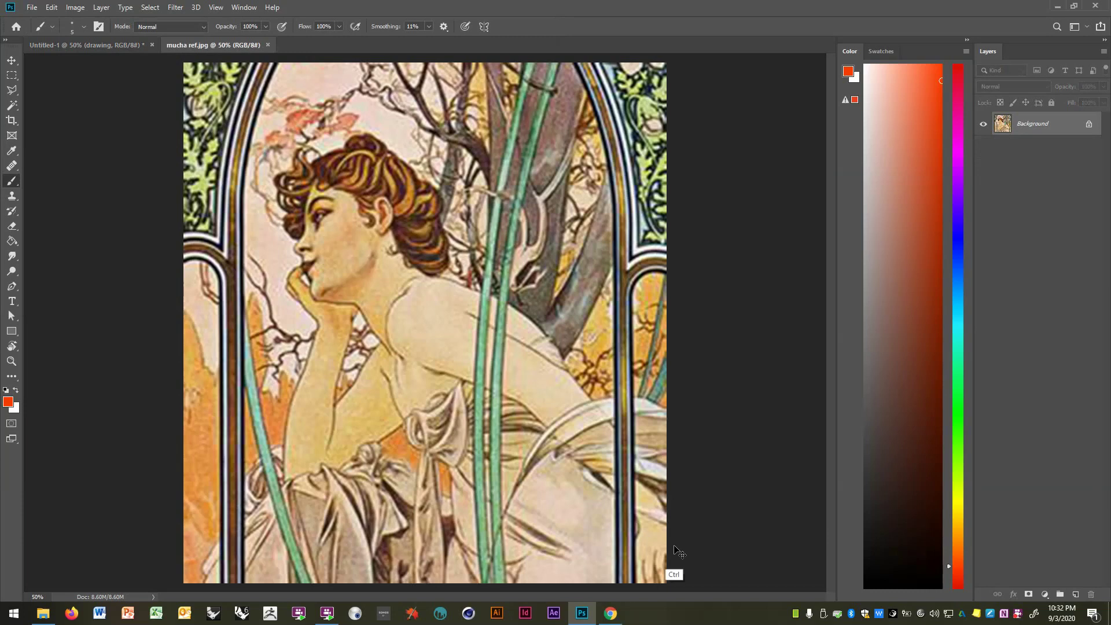
# Select the entire mucha ref.jpg image
pyautogui.hotkey('ctrl', 'a')
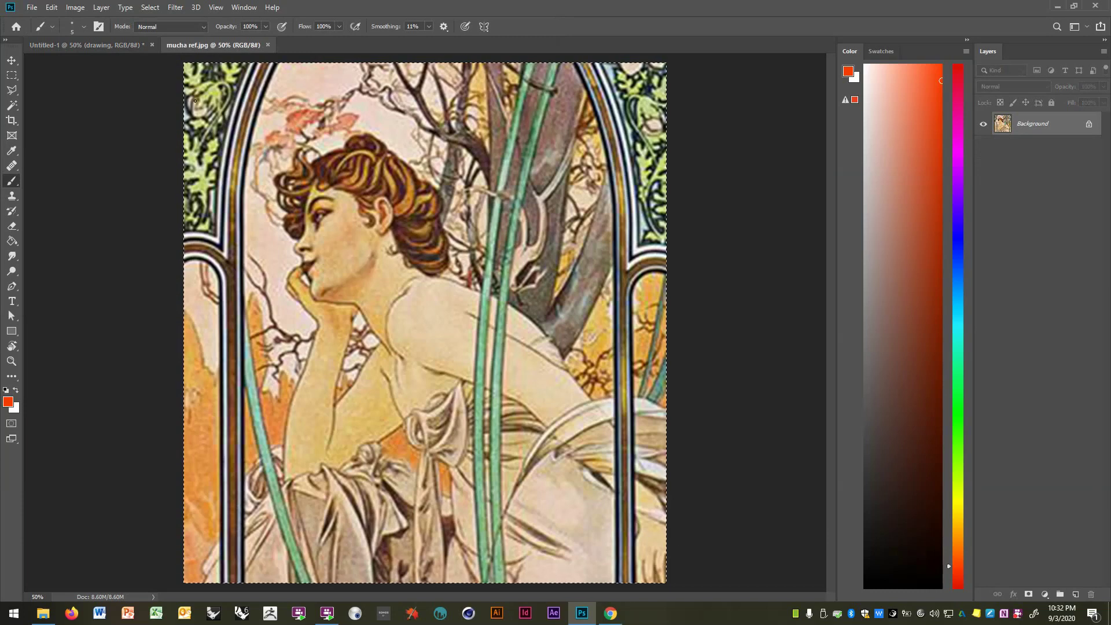
pyautogui.click(149, 8)
pyautogui.click(154, 21)
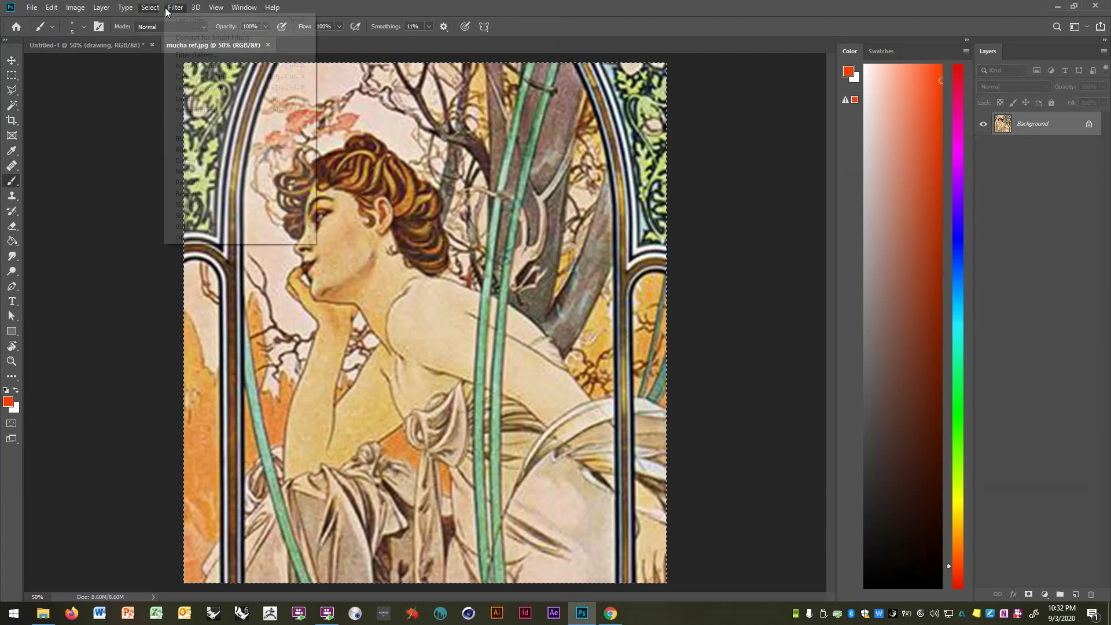
pyautogui.click(272, 8)
pyautogui.click(708, 32)
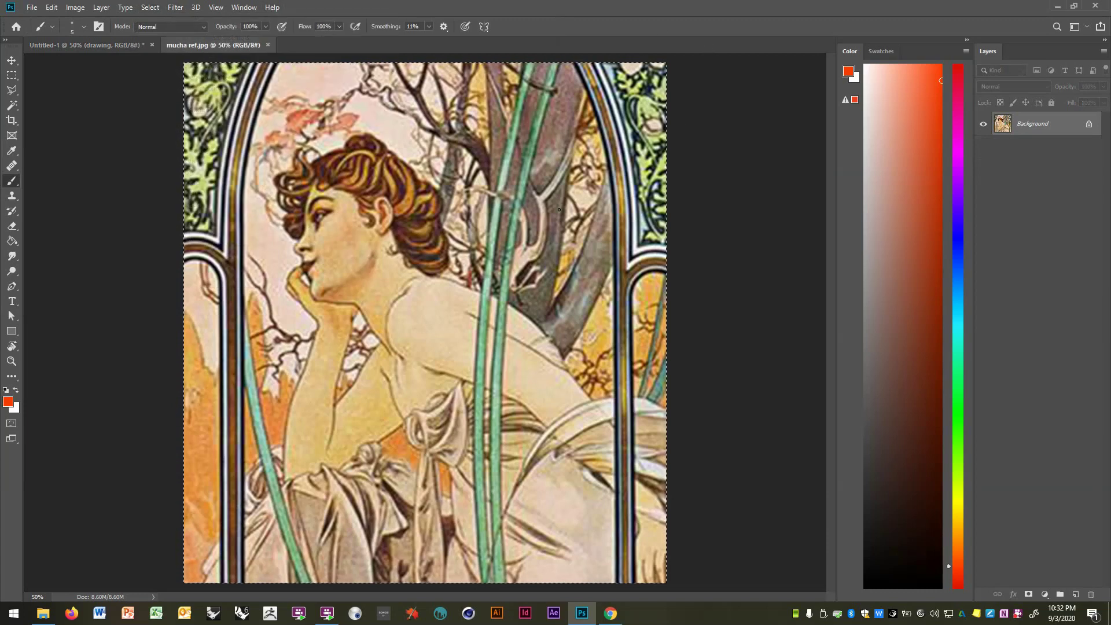
# Copy the selected Mucha image and close mucha ref.jpg
pyautogui.click(51, 7)
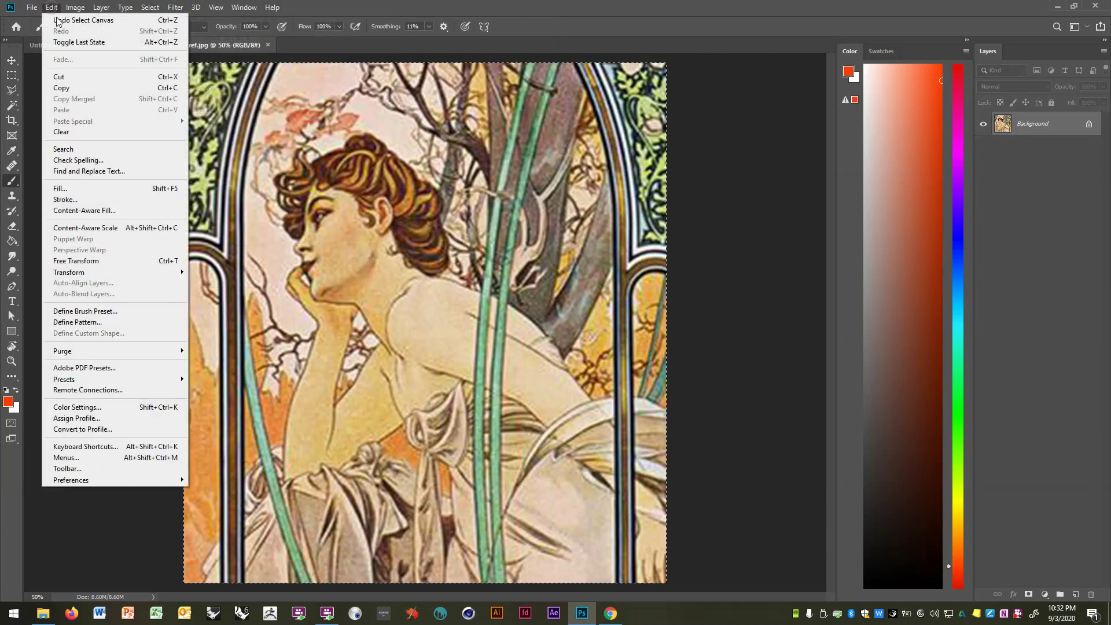
pyautogui.click(81, 85)
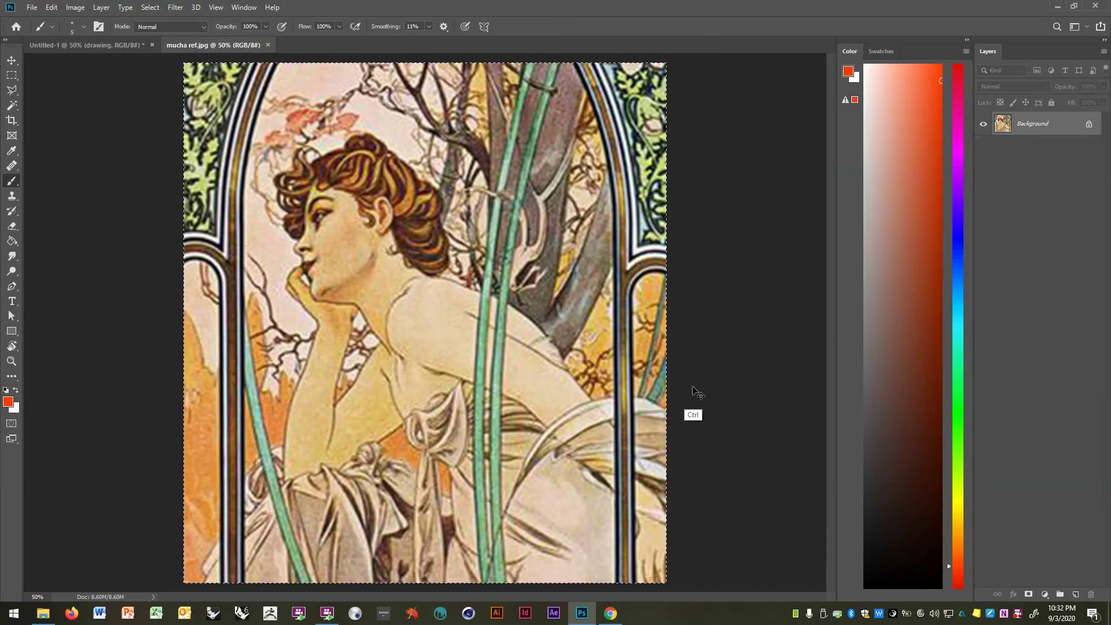
pyautogui.hotkey('ctrl', 'w')
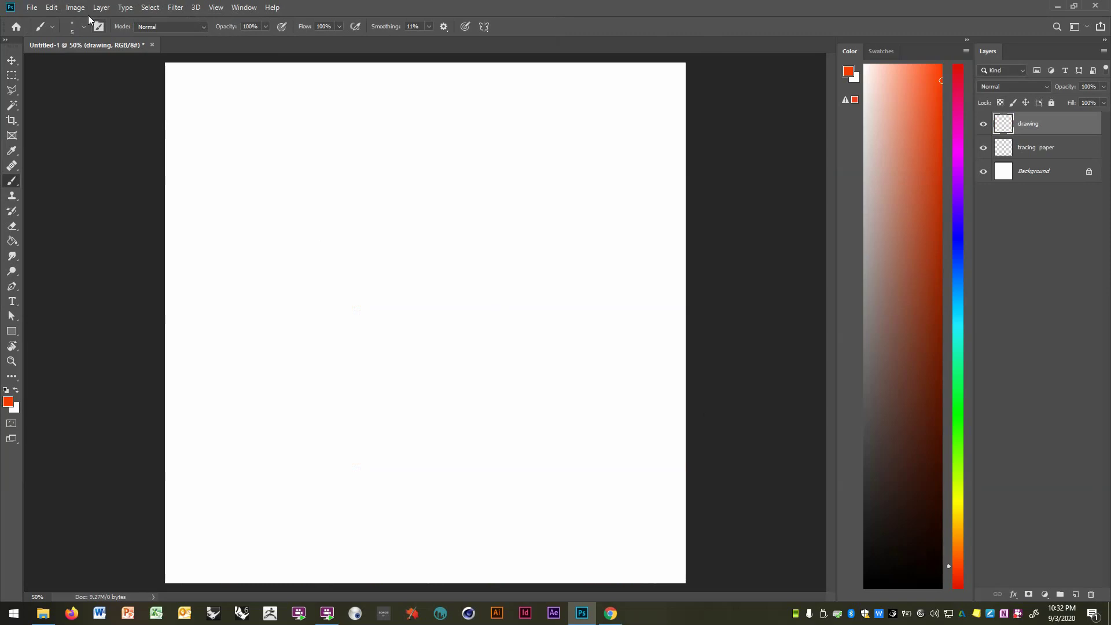
pyautogui.click(51, 7)
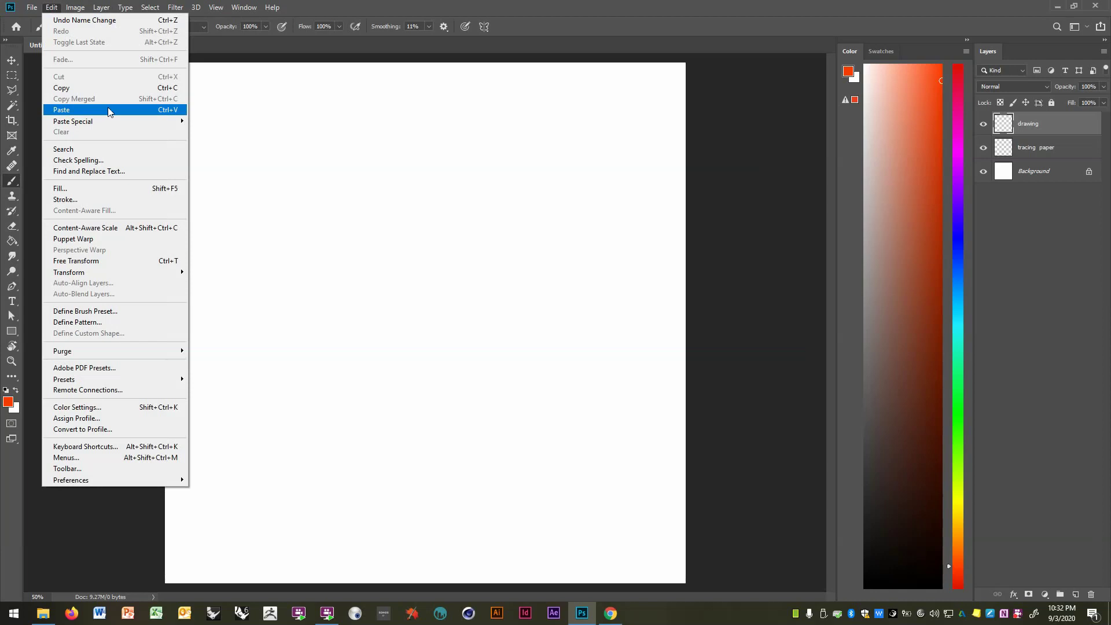
pyautogui.click(168, 108)
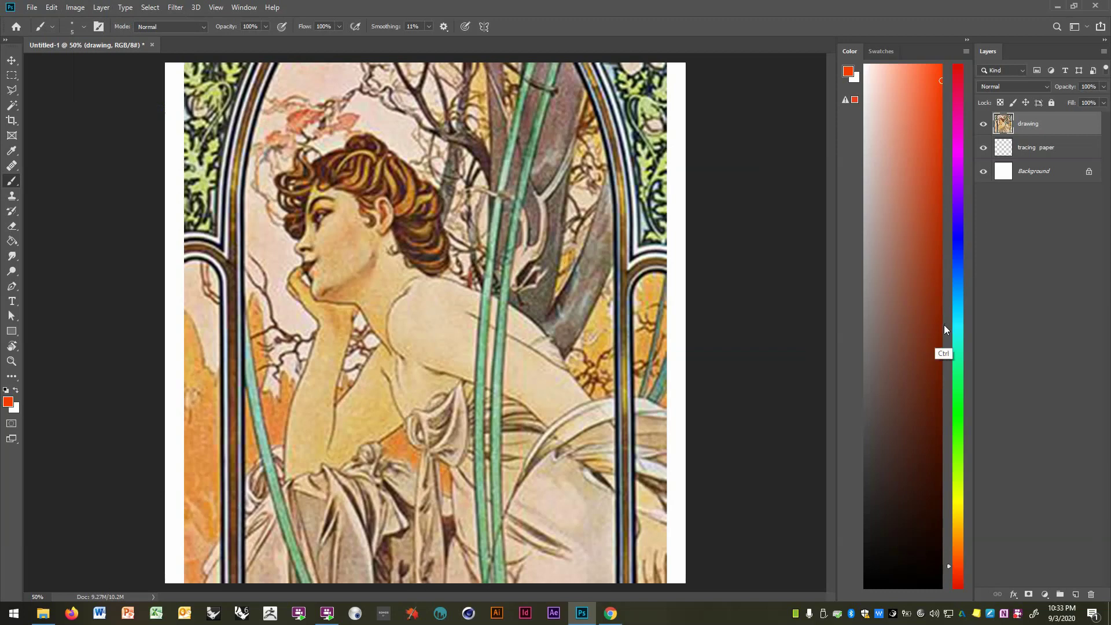
pyautogui.hotkey('ctrl', 'z')
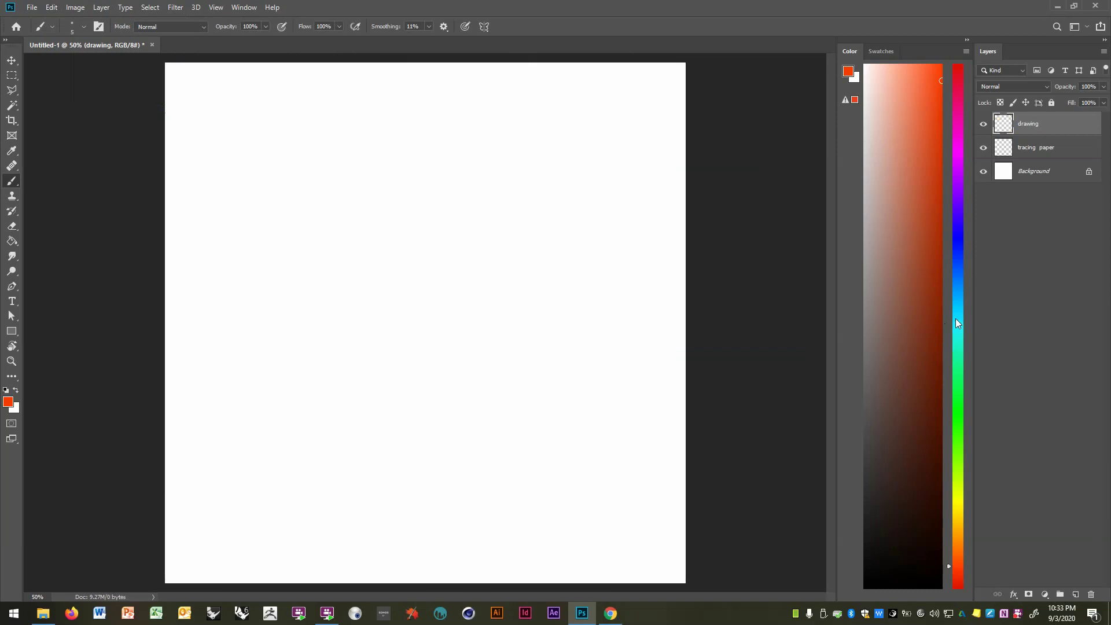
# Paste the copied image as a new layer directly above Background and name it "mucha"
pyautogui.click(1040, 180)
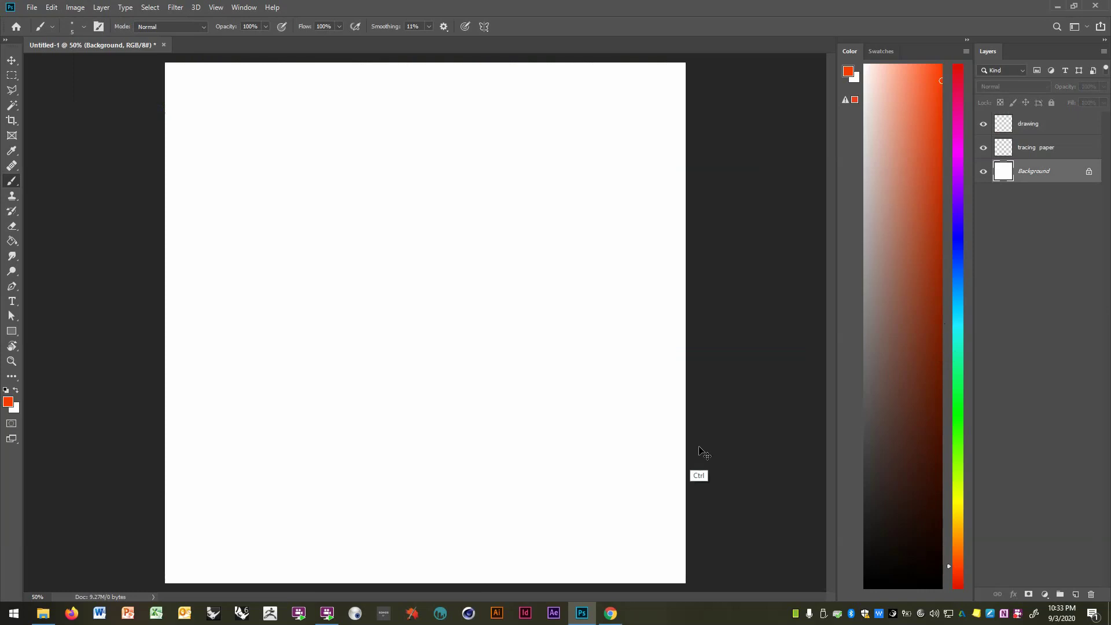
pyautogui.hotkey('ctrl', 'v')
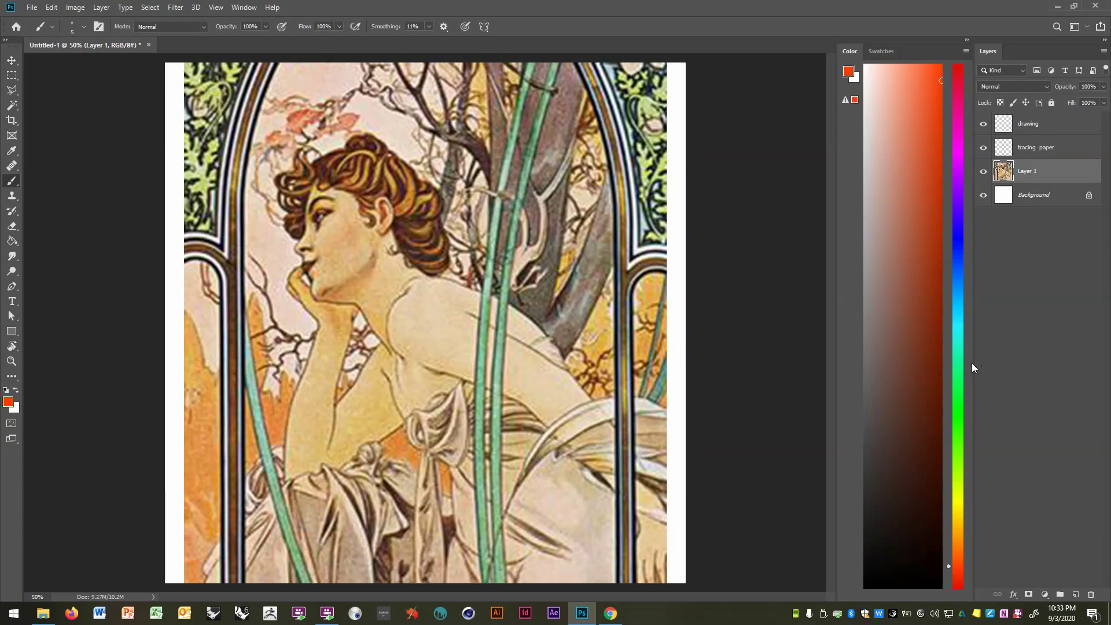
pyautogui.doubleClick(1030, 173)
pyautogui.write('mucha')
pyautogui.press('Return')
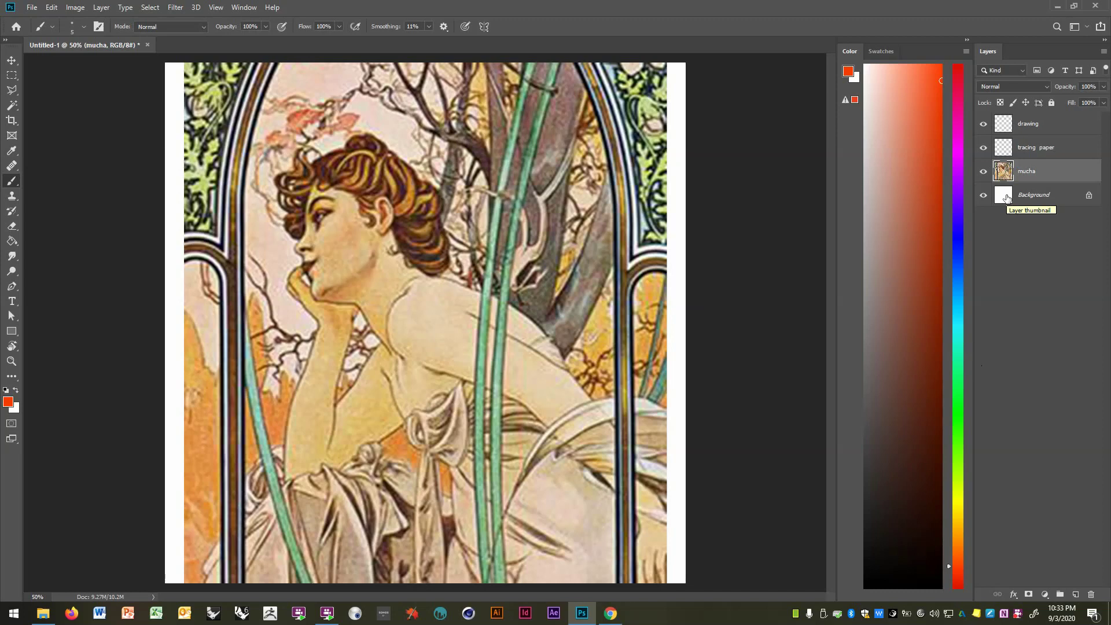
# Fill the whole "tracing paper" layer with white using the Paint Bucket and deselect the canvas
pyautogui.click(1045, 150)
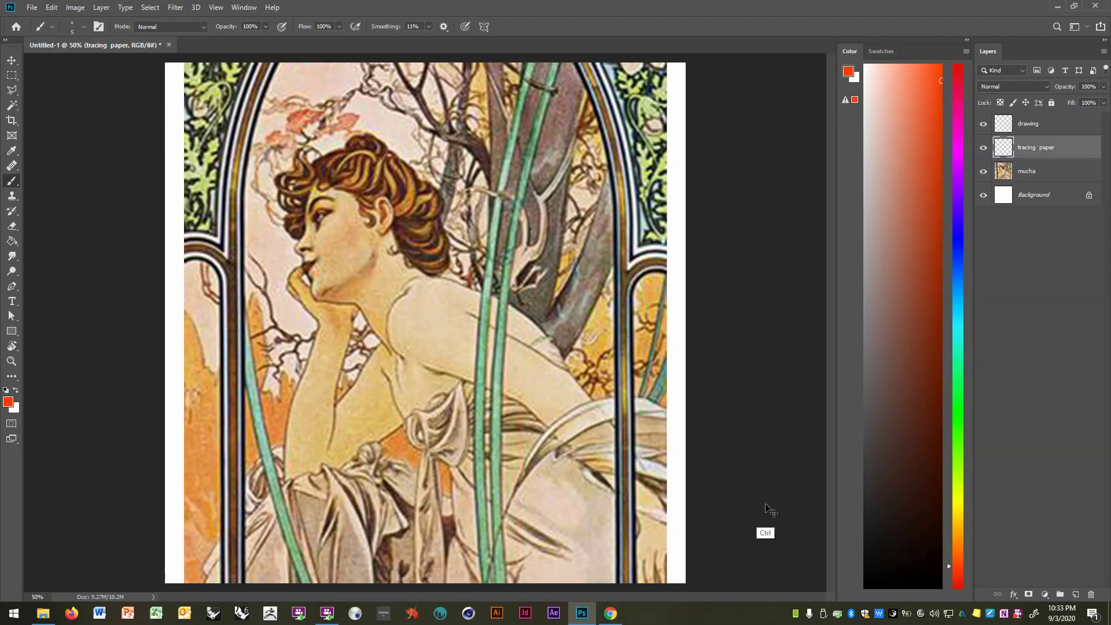
pyautogui.hotkey('ctrl', 'a')
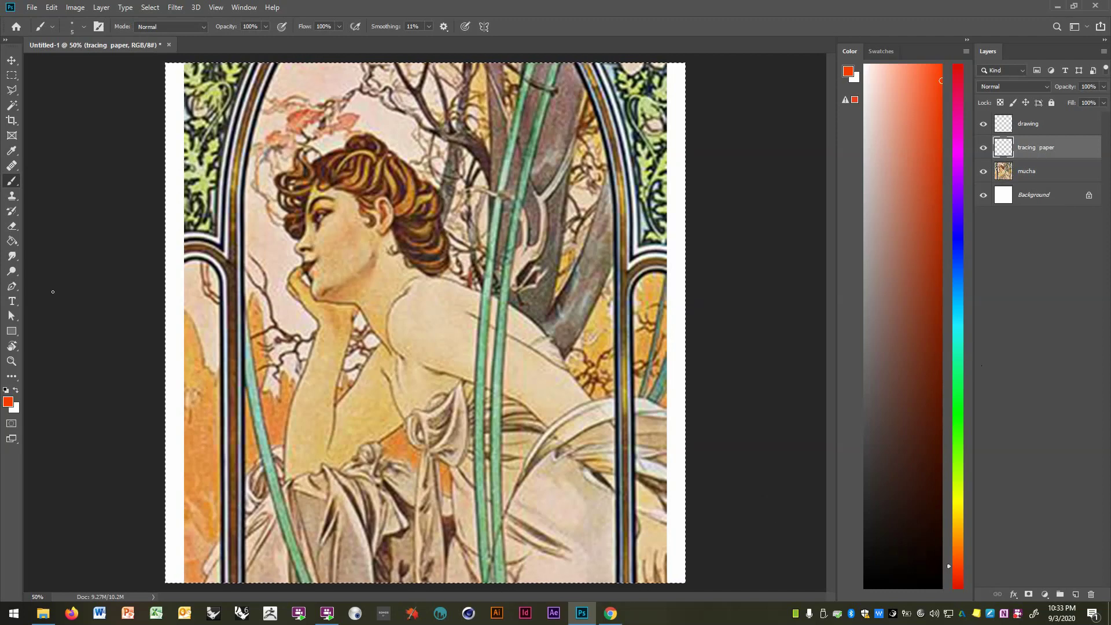
pyautogui.click(12, 242)
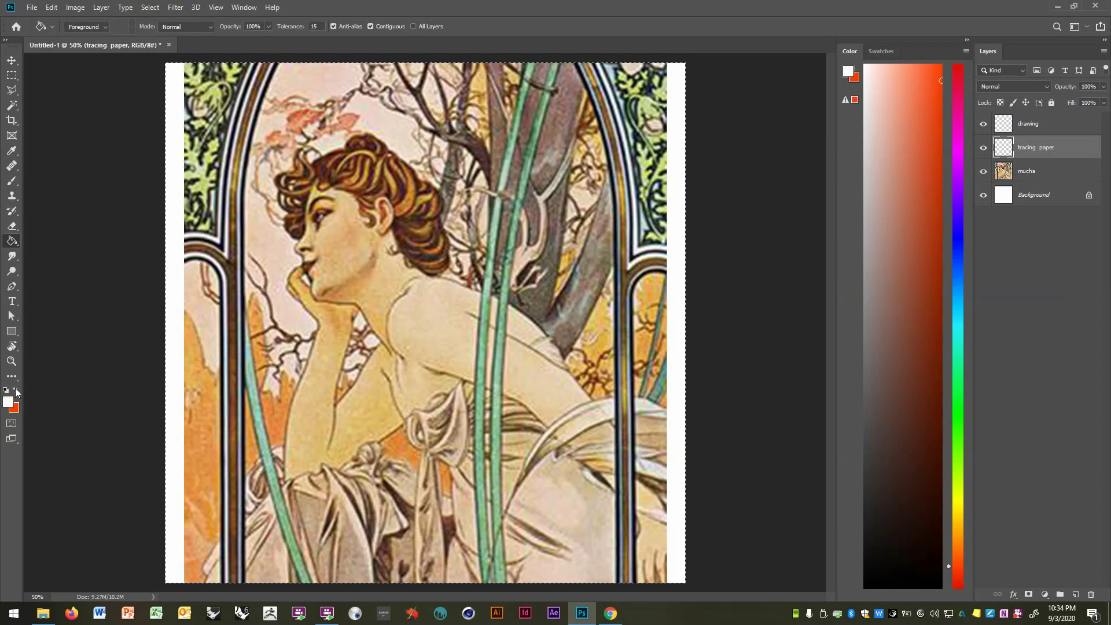
pyautogui.click(16, 391)
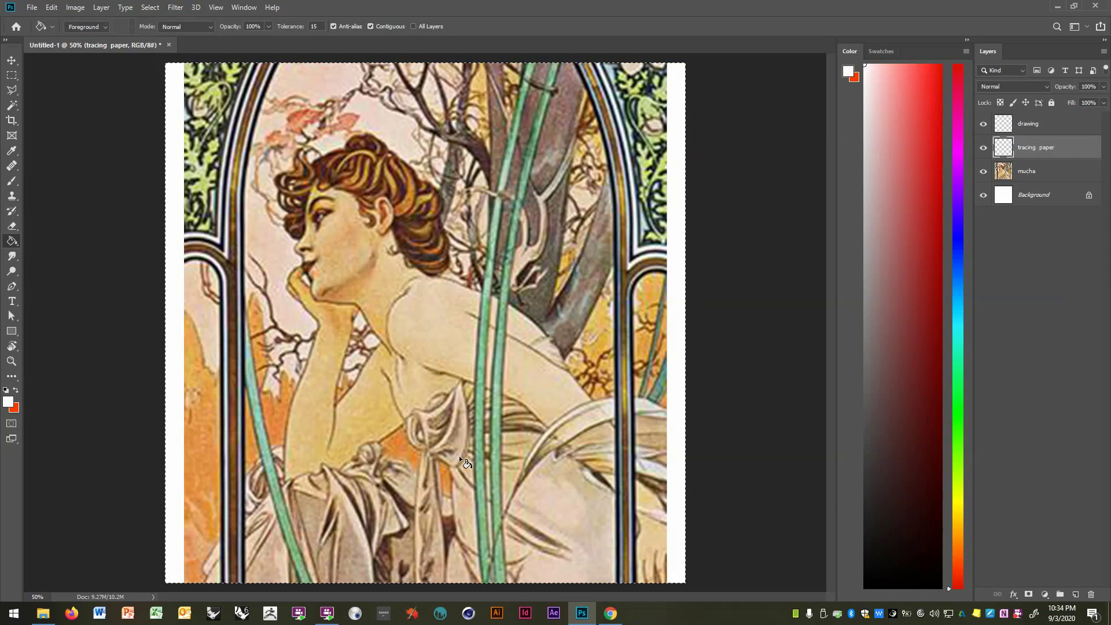
pyautogui.press('x')
pyautogui.press('x')
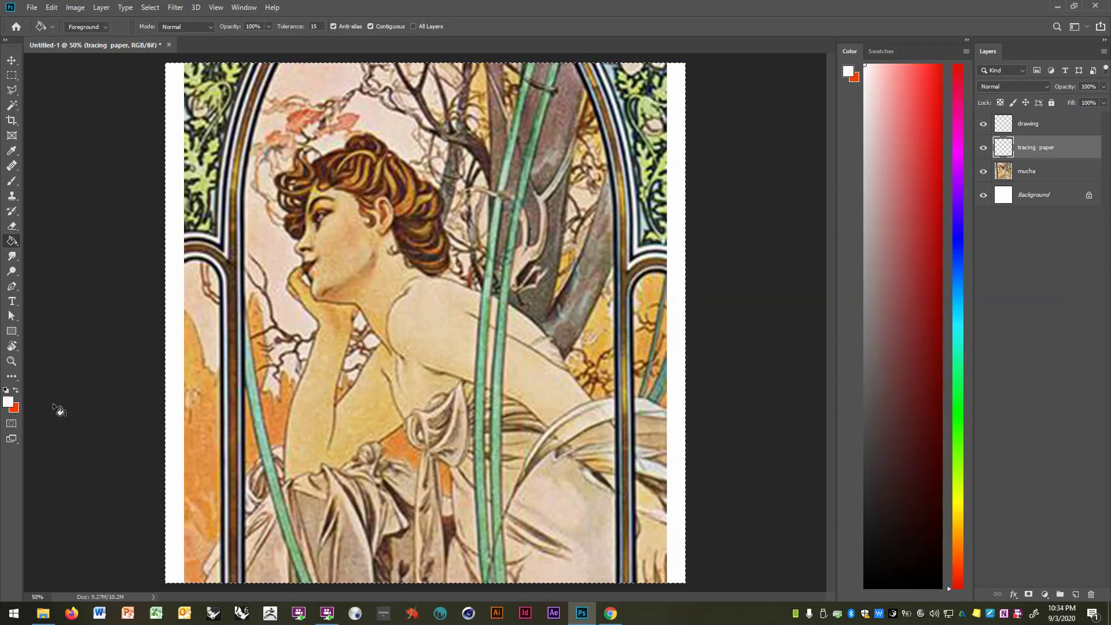
pyautogui.click(391, 267)
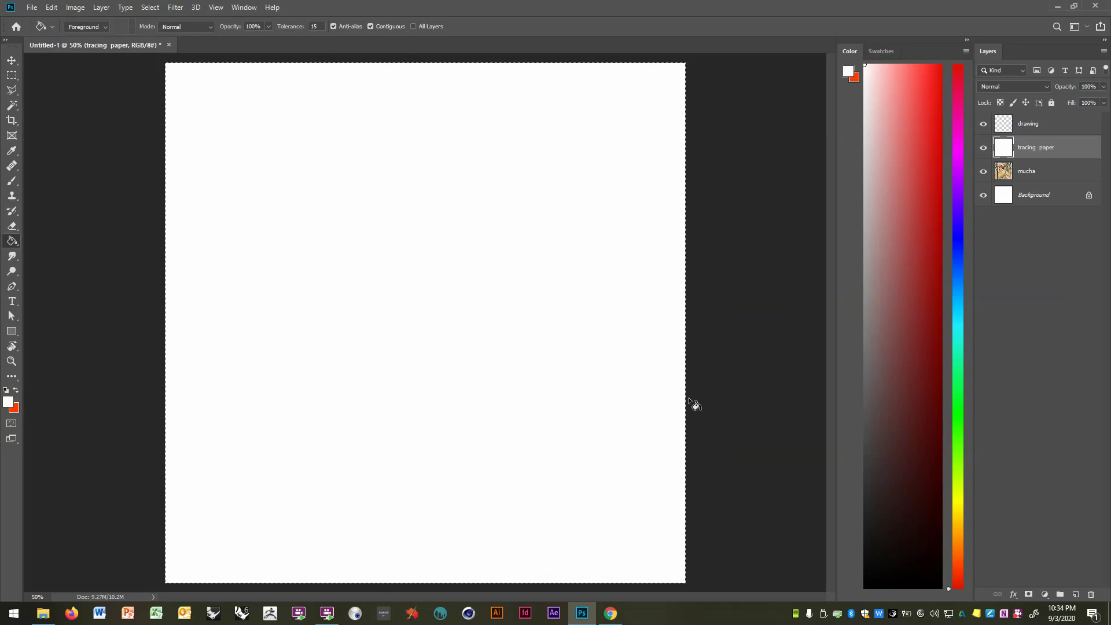
pyautogui.click(151, 8)
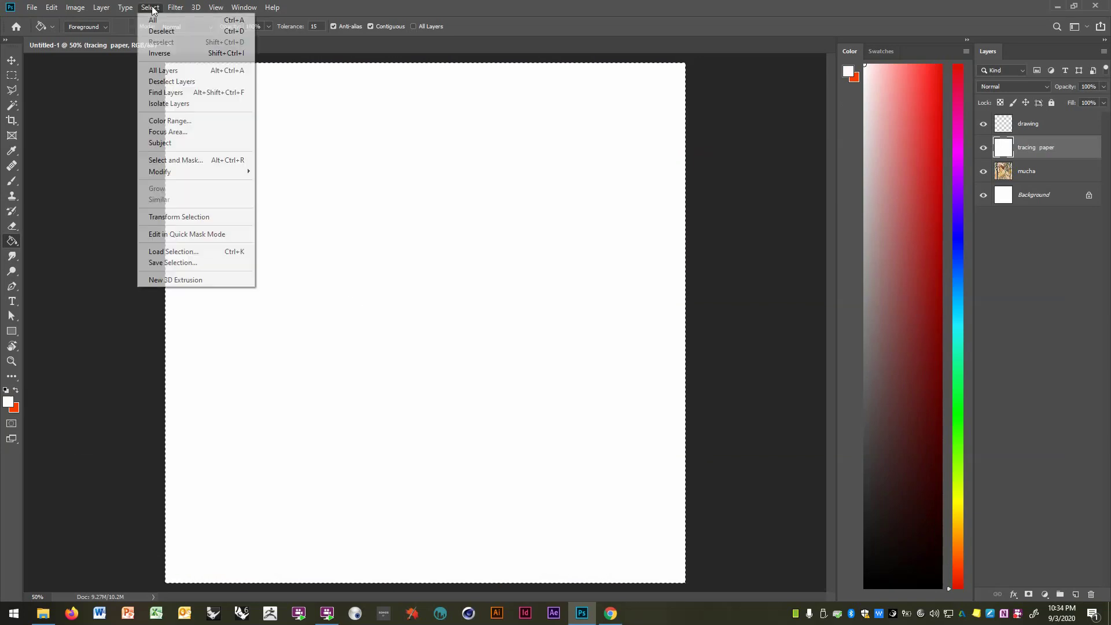
pyautogui.click(161, 31)
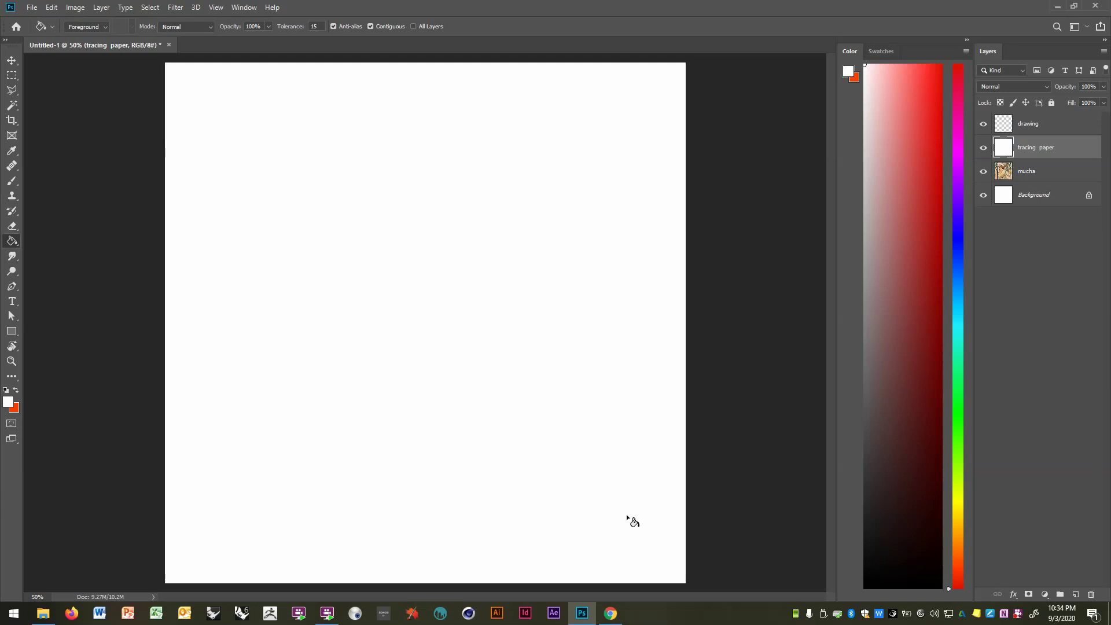
# Lower the opacity of the "tracing paper" layer to 53% so the reference image shows through faintly
pyautogui.press('b')
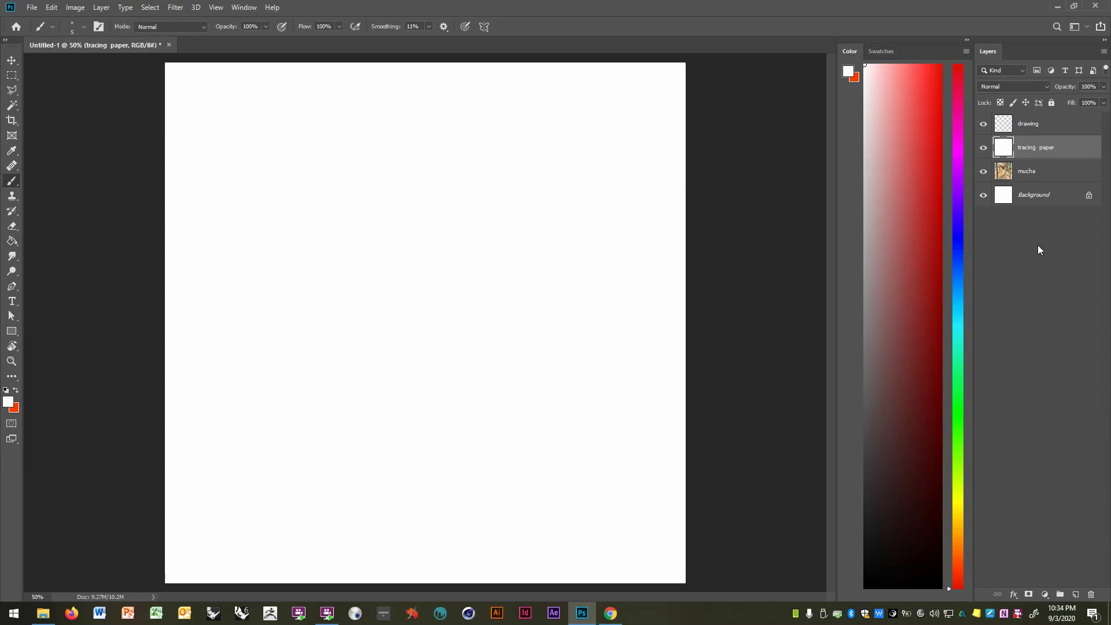
pyautogui.click(1104, 87)
pyautogui.moveTo(1101, 102); pyautogui.dragTo(1088, 102)
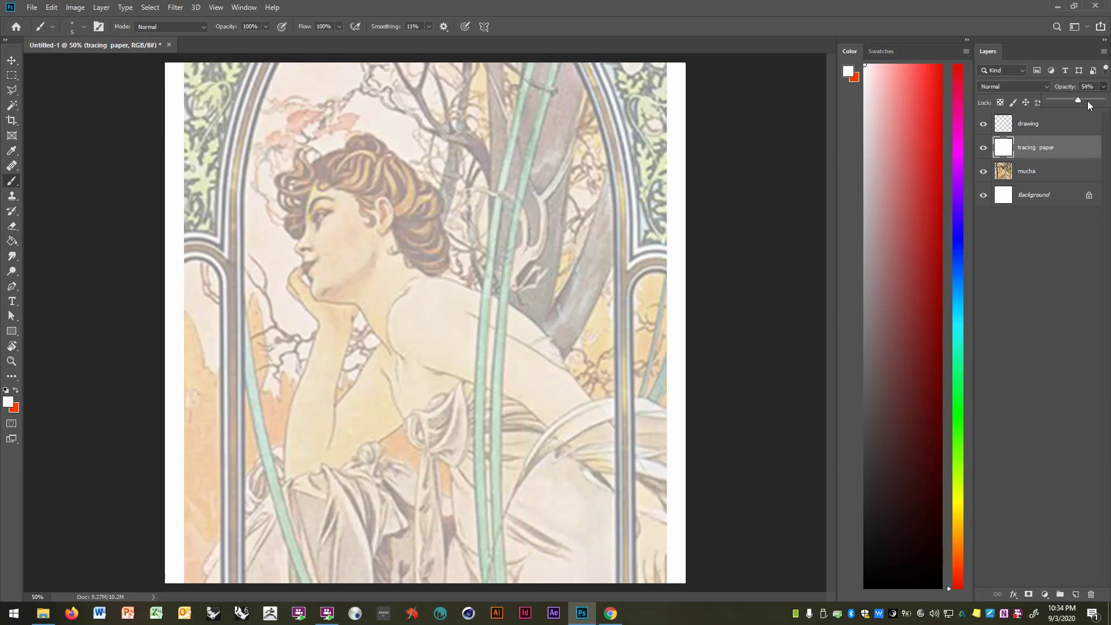
pyautogui.moveTo(1071, 102); pyautogui.dragTo(1070, 102)
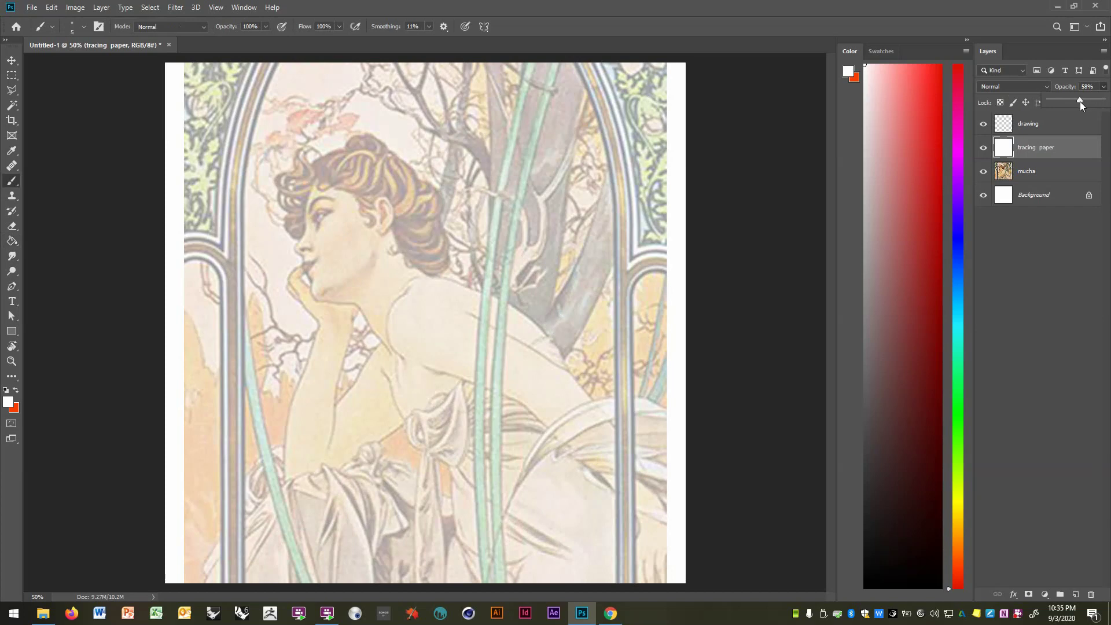
pyautogui.moveTo(1080, 101); pyautogui.dragTo(1078, 102)
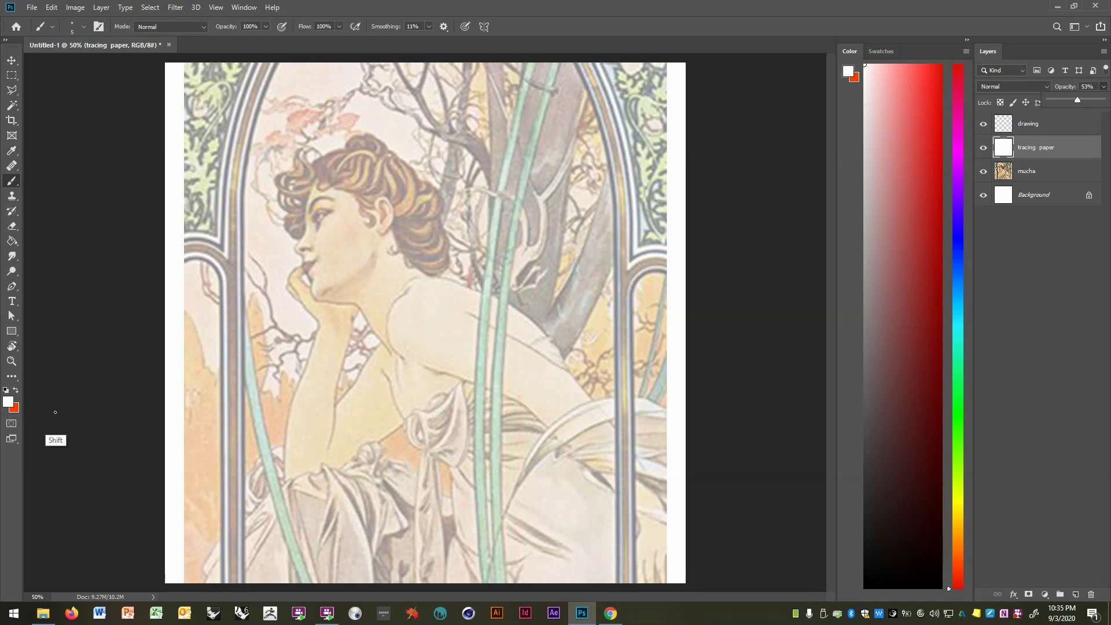
# Set the foreground color to dark gray and choose the Soft Round Pressure Opacity and Flow brush
pyautogui.press('x')
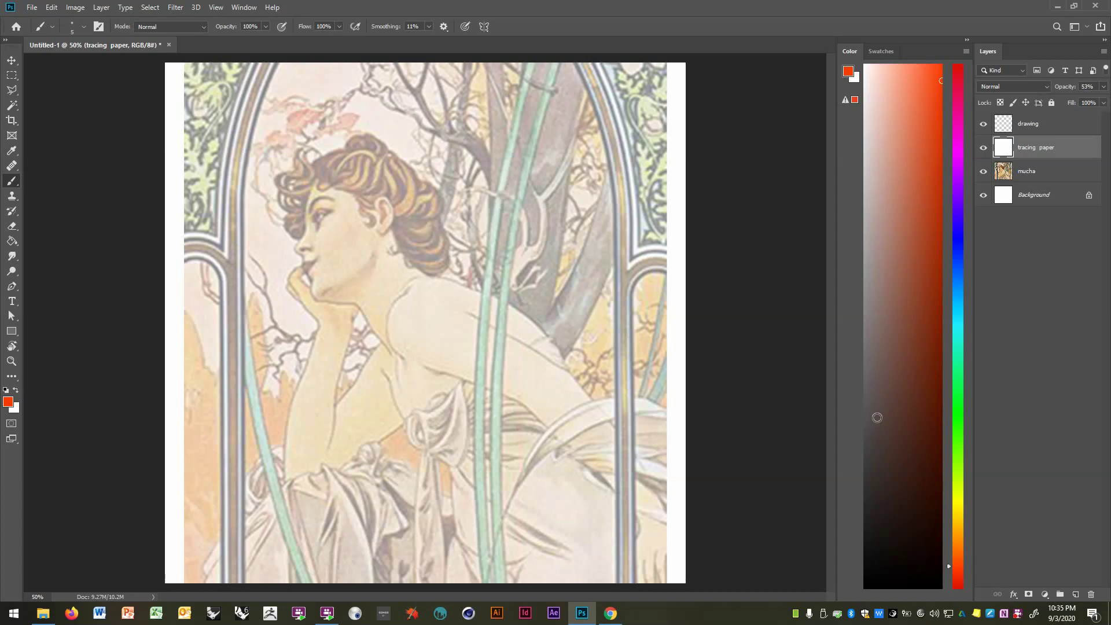
pyautogui.moveTo(865, 450); pyautogui.dragTo(864, 468)
pyautogui.click(864, 474)
pyautogui.click(84, 27)
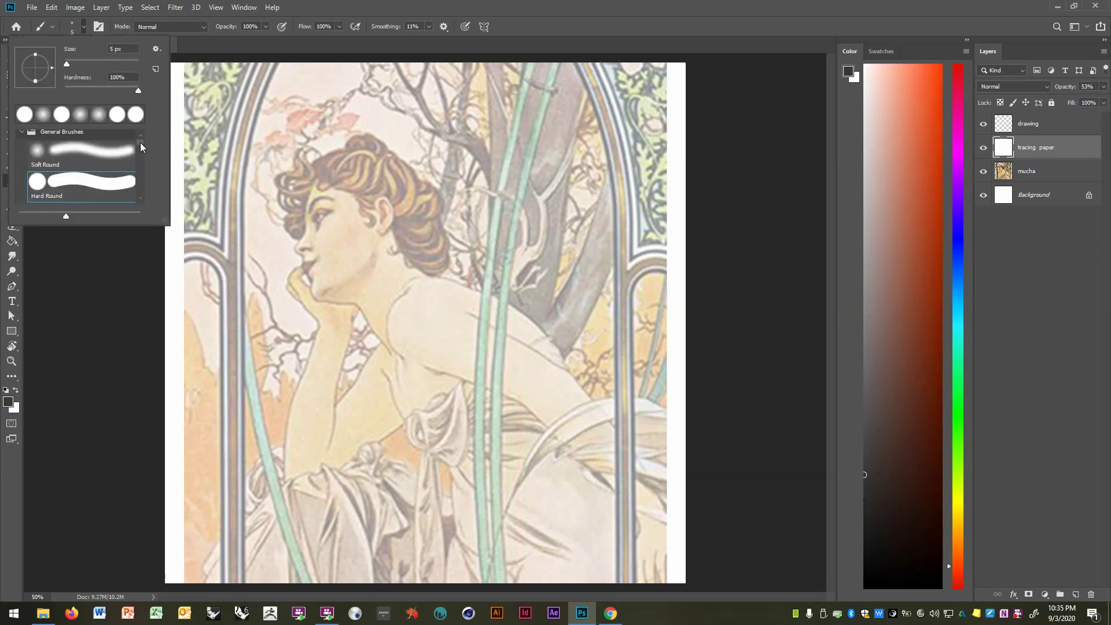
pyautogui.moveTo(140, 142); pyautogui.dragTo(141, 145)
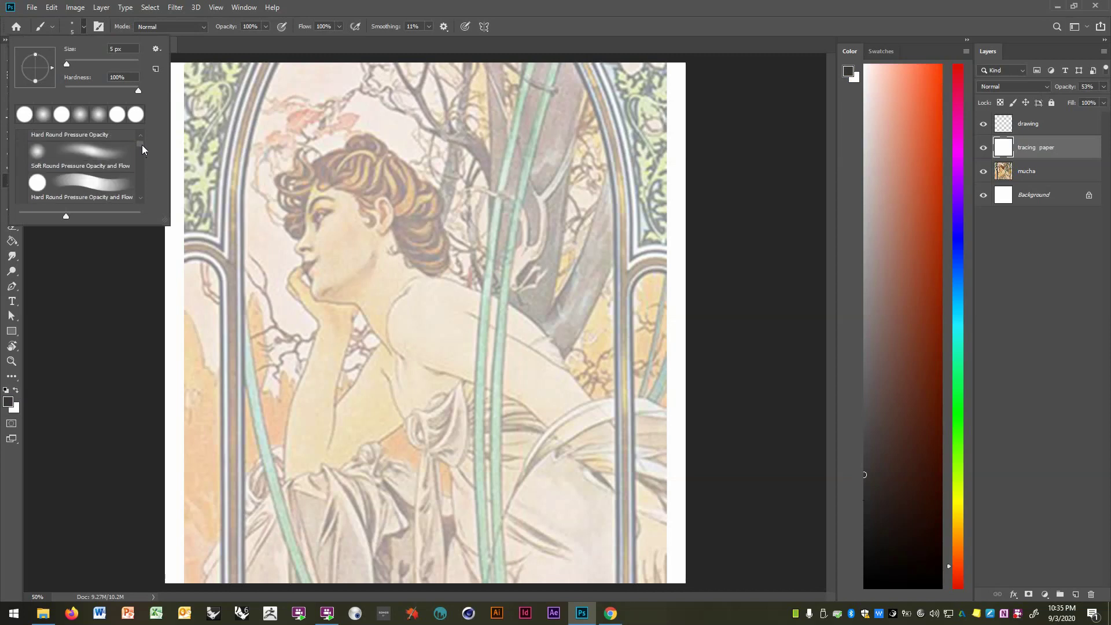
pyautogui.click(104, 157)
pyautogui.click(562, 405)
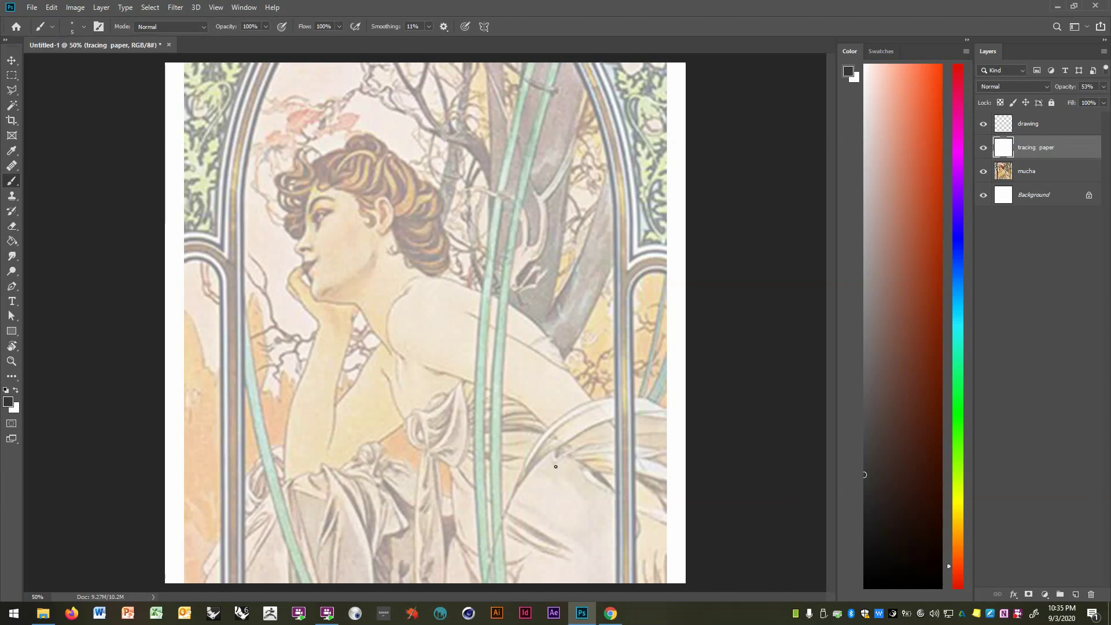
# Try out the brush along the woman's shoulder and set the brush size to 10 px
pyautogui.moveTo(394, 348)
pyautogui.mouseDown()
pyautogui.moveTo(387, 327)
pyautogui.moveTo(405, 291)
pyautogui.moveTo(427, 282)
pyautogui.mouseUp()
pyautogui.hotkey('ctrl', 'z')
pyautogui.click(84, 27)
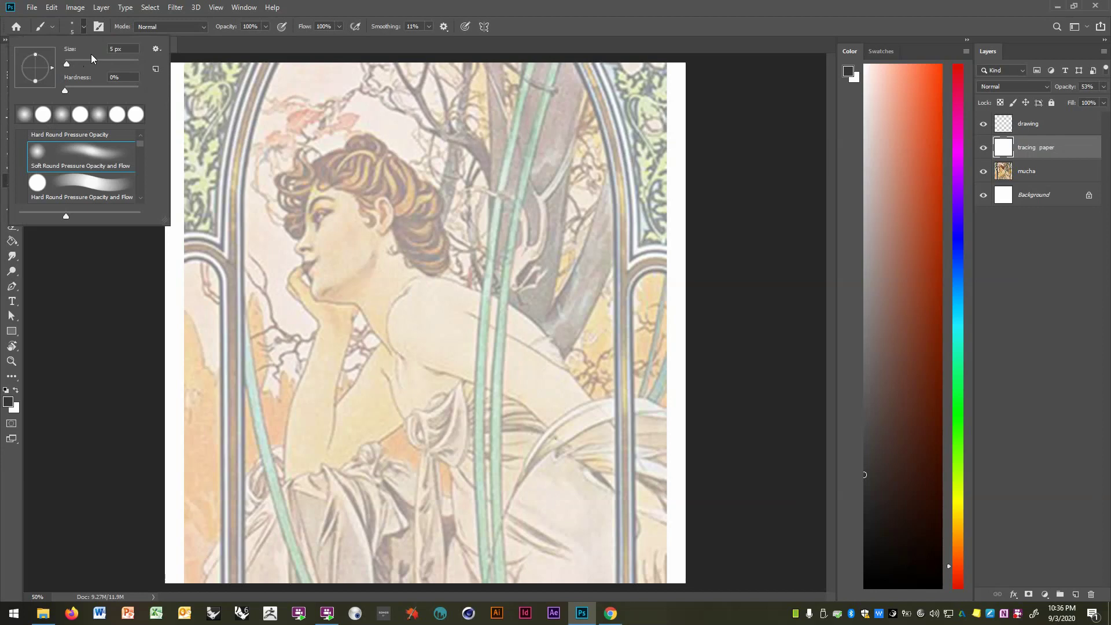
pyautogui.moveTo(128, 46); pyautogui.dragTo(108, 46)
pyautogui.write('10')
pyautogui.press('Return')
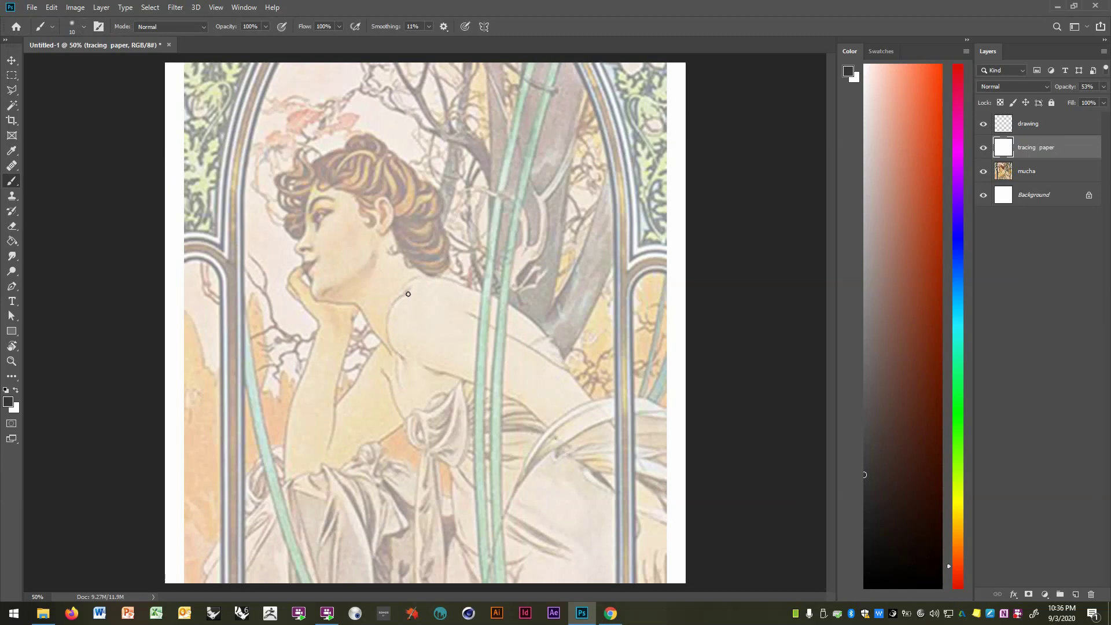
pyautogui.moveTo(408, 288)
pyautogui.mouseDown()
pyautogui.moveTo(387, 326)
pyautogui.moveTo(409, 382)
pyautogui.mouseUp()
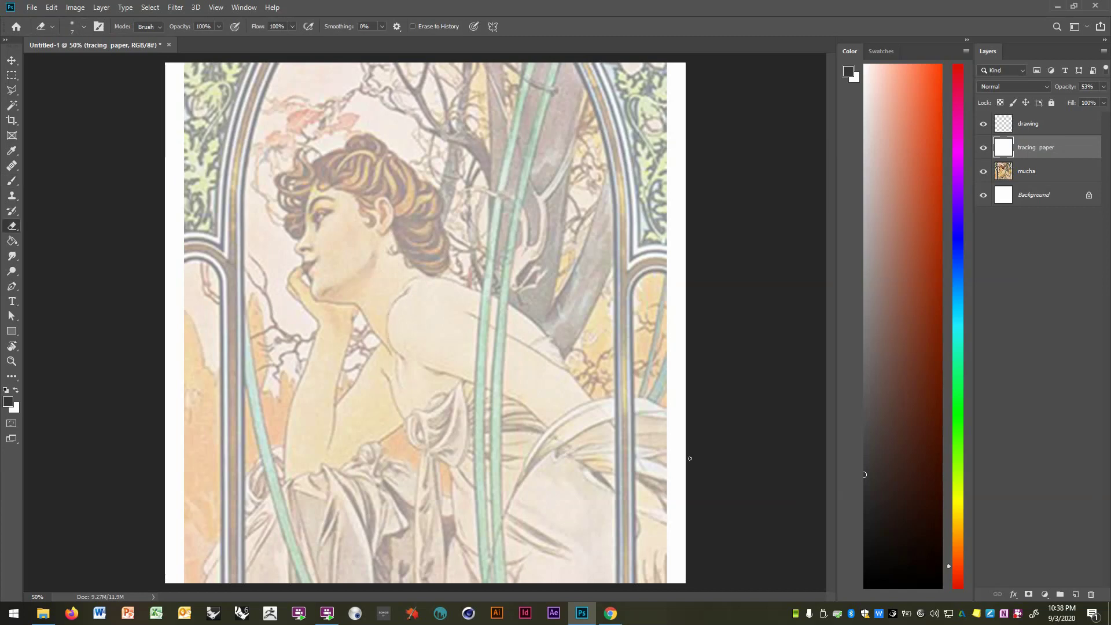
# Trace the woman's chin, neck, chest, shoulder and arm contours with the Brush on the "drawing" layer
pyautogui.hotkey('ctrl', '+')
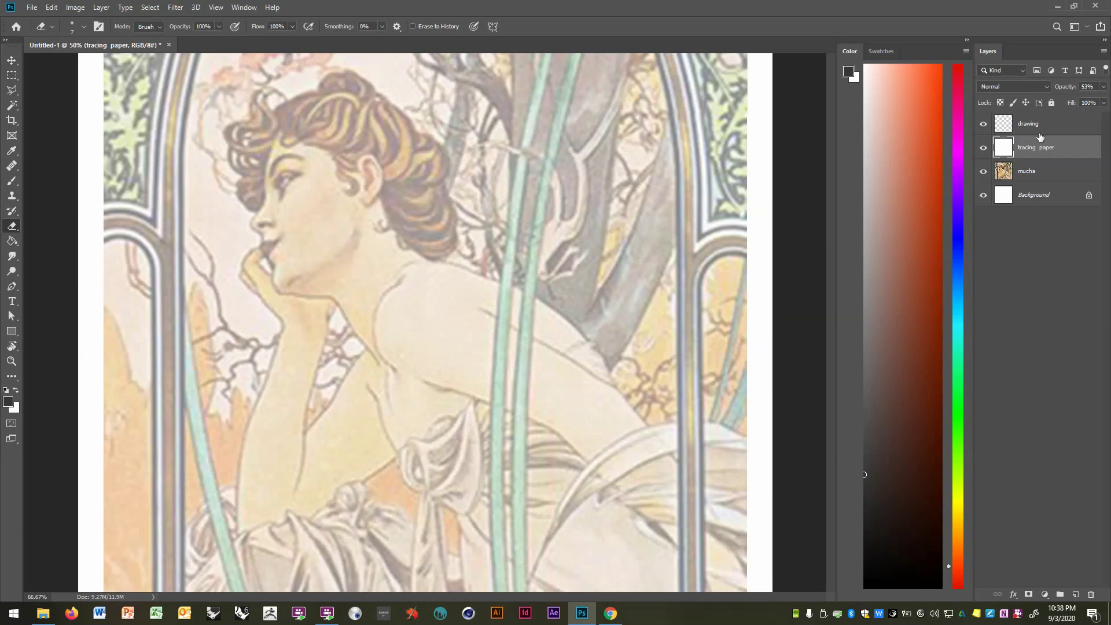
pyautogui.click(1033, 123)
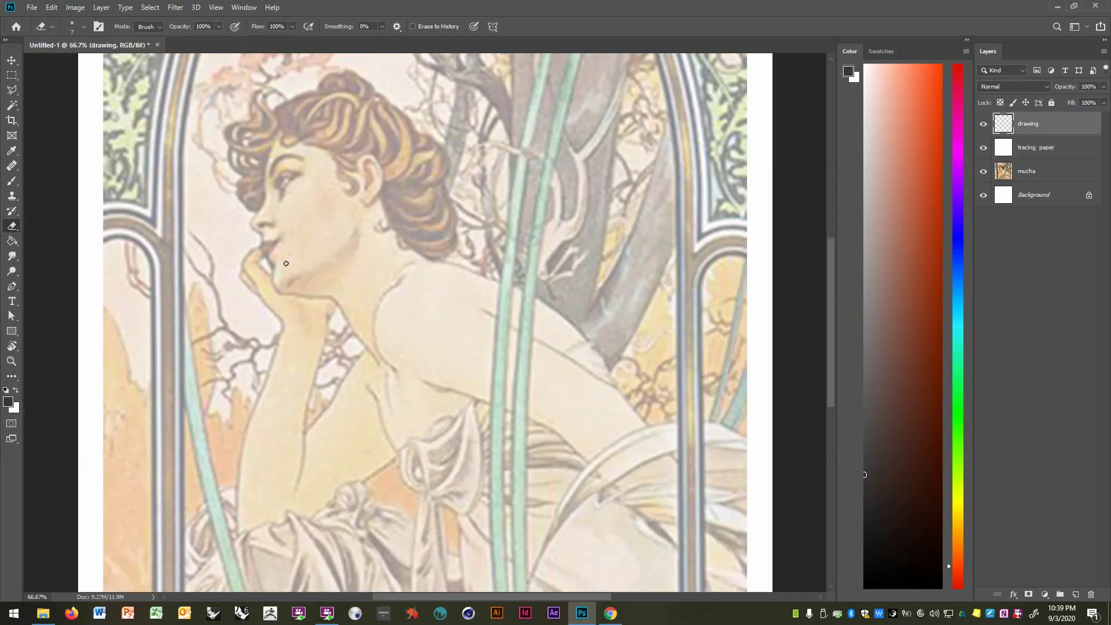
pyautogui.press('b')
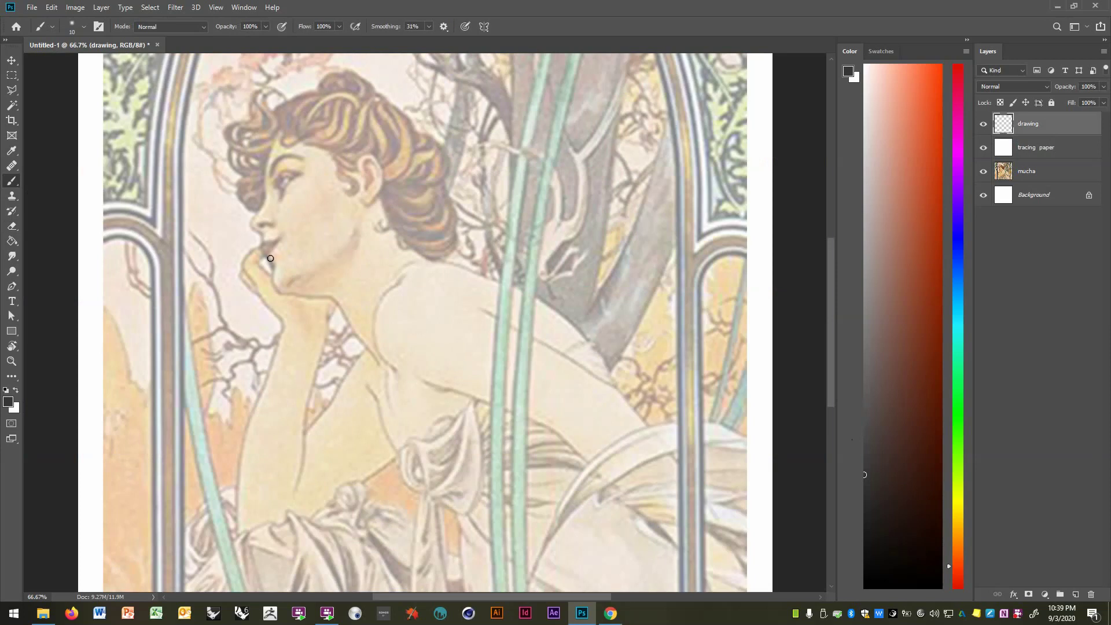
pyautogui.moveTo(268, 256)
pyautogui.mouseDown()
pyautogui.moveTo(278, 292)
pyautogui.moveTo(342, 308)
pyautogui.moveTo(376, 363)
pyautogui.moveTo(371, 393)
pyautogui.moveTo(400, 460)
pyautogui.mouseUp()
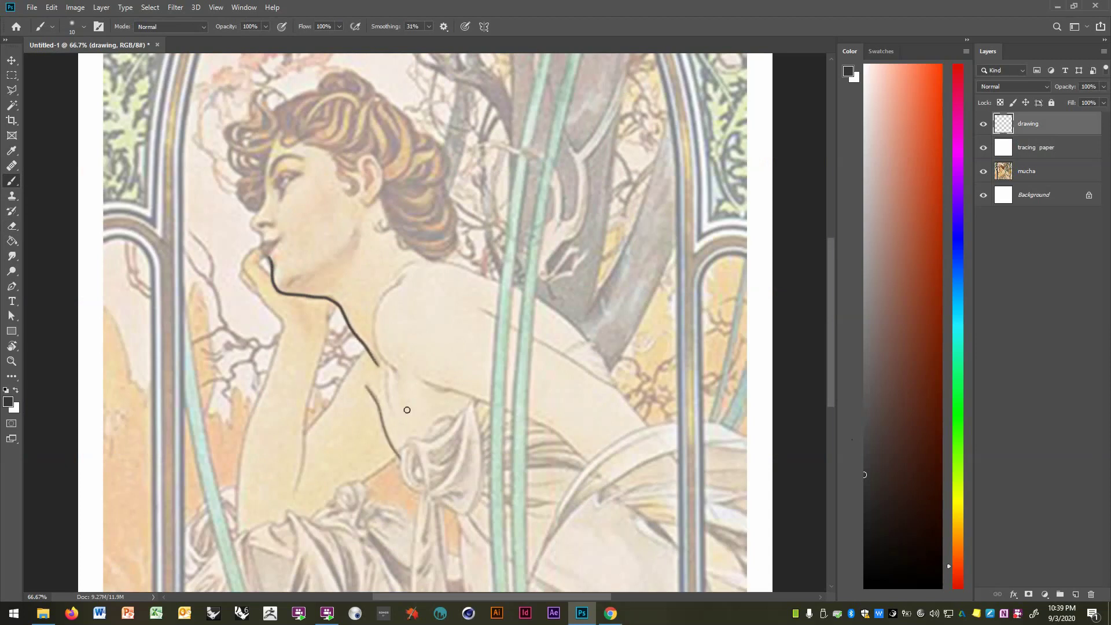
pyautogui.moveTo(407, 273)
pyautogui.mouseDown()
pyautogui.moveTo(374, 329)
pyautogui.moveTo(399, 378)
pyautogui.moveTo(544, 426)
pyautogui.moveTo(639, 507)
pyautogui.moveTo(637, 347)
pyautogui.moveTo(566, 502)
pyautogui.moveTo(461, 509)
pyautogui.mouseUp()
# Trace along the upper green stalk crossing the woman's arm with long brush strokes on the "drawing" layer
pyautogui.press('r')
pyautogui.press('b')
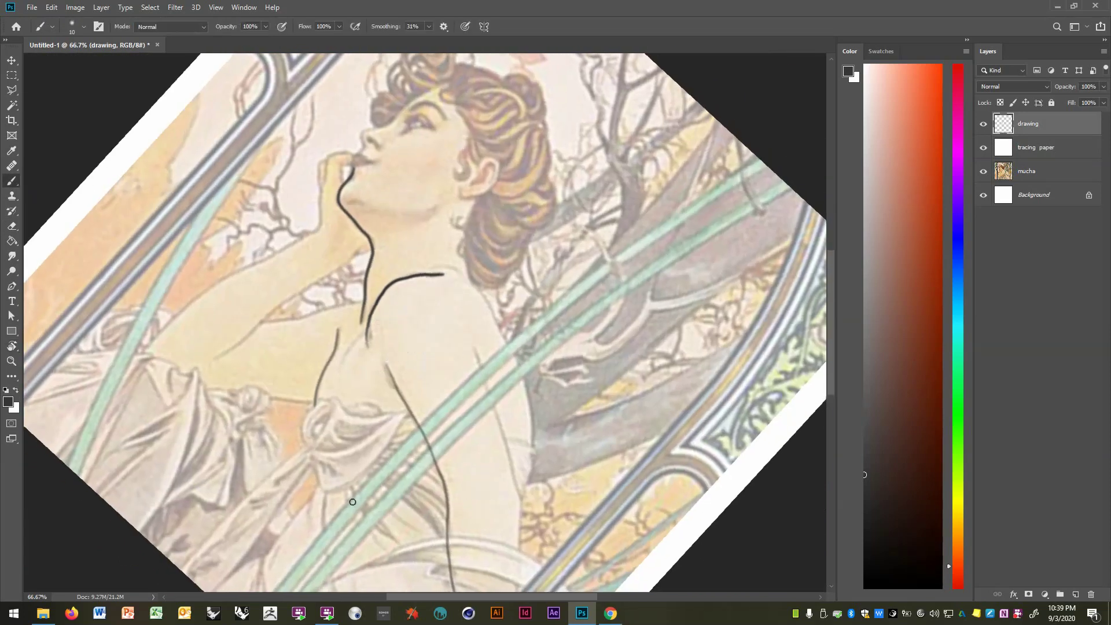
pyautogui.moveTo(361, 488); pyautogui.dragTo(607, 263)
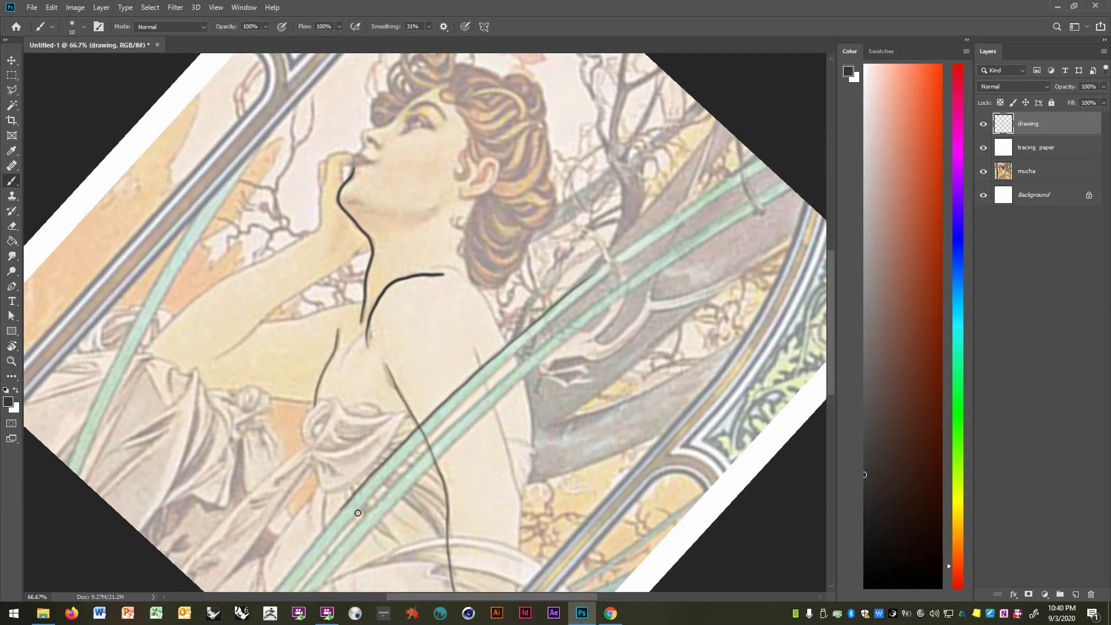
pyautogui.moveTo(359, 513)
pyautogui.mouseDown()
pyautogui.moveTo(468, 399)
pyautogui.moveTo(639, 258)
pyautogui.mouseUp()
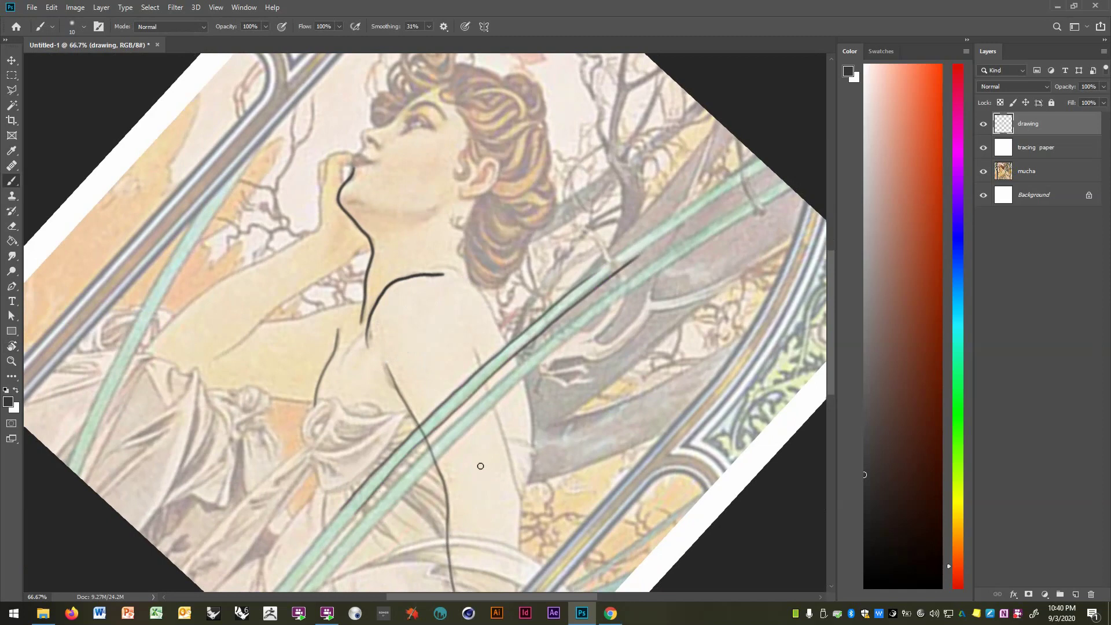
# Switch to the Eraser and set its size to 4 px for fine work around the woman's face
pyautogui.press('e')
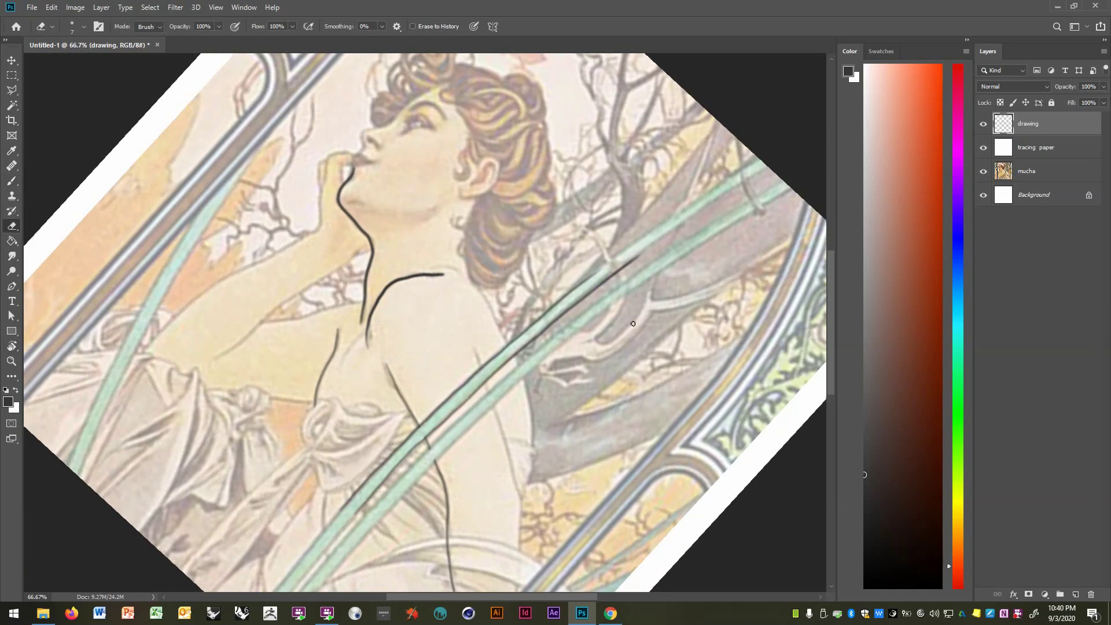
pyautogui.moveTo(500, 280)
pyautogui.mouseDown()
pyautogui.moveTo(520, 355)
pyautogui.moveTo(597, 450)
pyautogui.mouseUp()
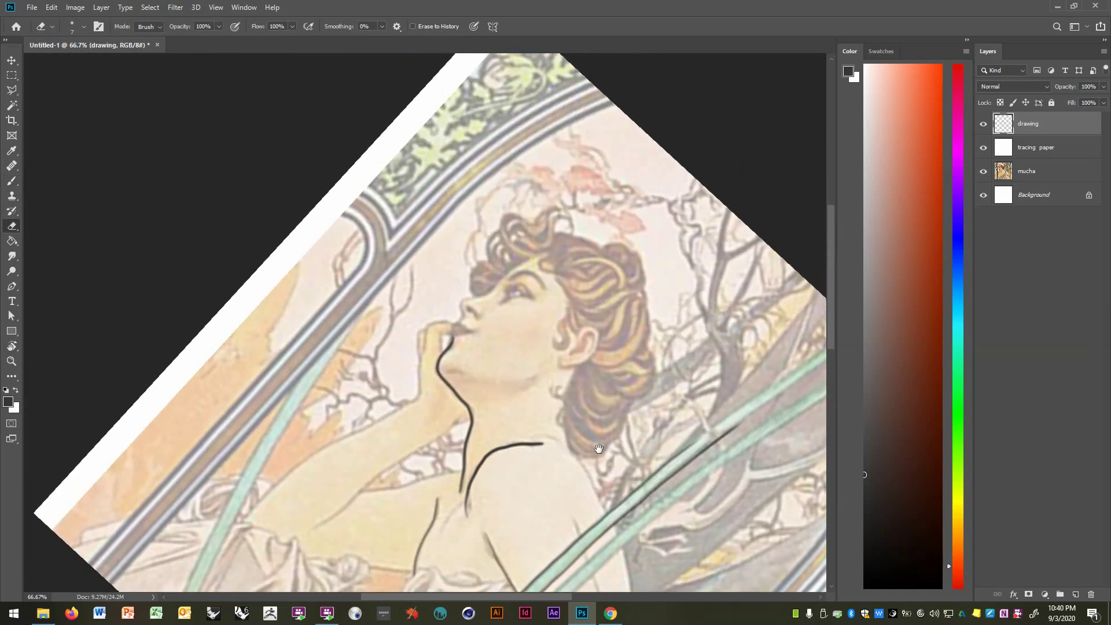
pyautogui.keyDown('ctrl'); pyautogui.click(520, 306); pyautogui.keyUp('ctrl')
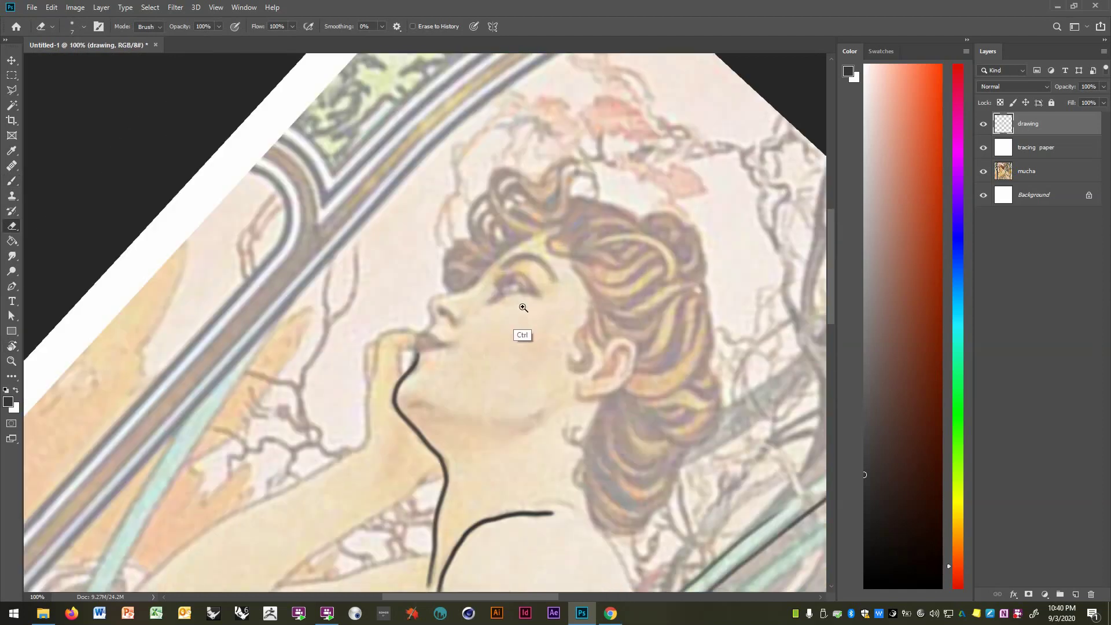
pyautogui.keyDown('ctrl'); pyautogui.click(522, 308); pyautogui.keyUp('ctrl')
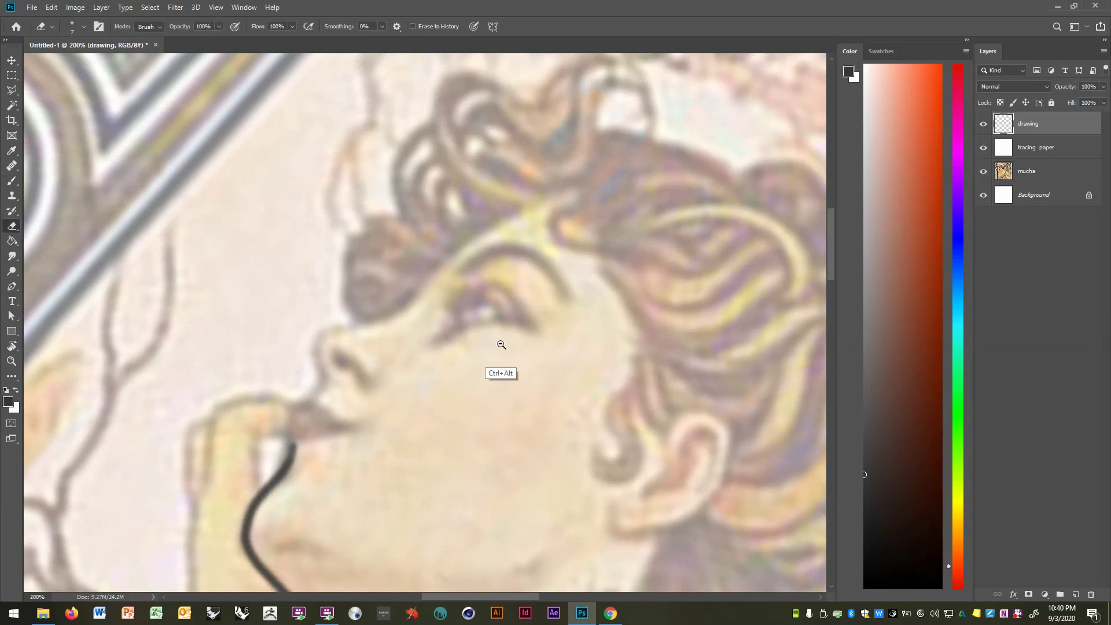
pyautogui.keyDown('ctrl'); pyautogui.keyDown('alt'); pyautogui.click(502, 345); pyautogui.keyUp('alt'); pyautogui.keyUp('ctrl')
pyautogui.click(84, 27)
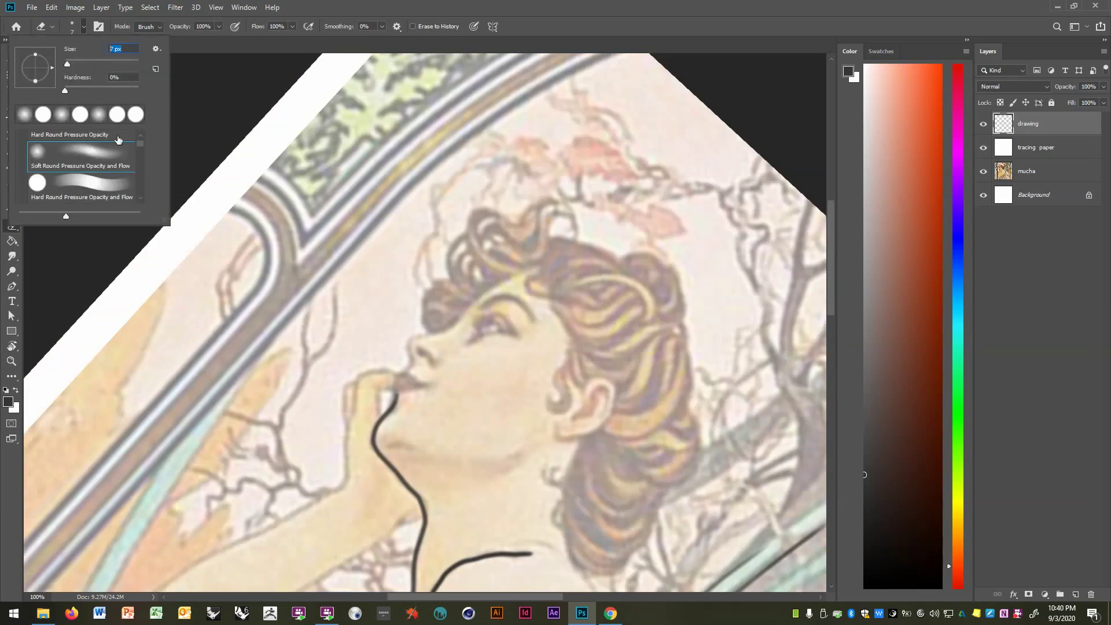
pyautogui.write('4')
pyautogui.press('Return')
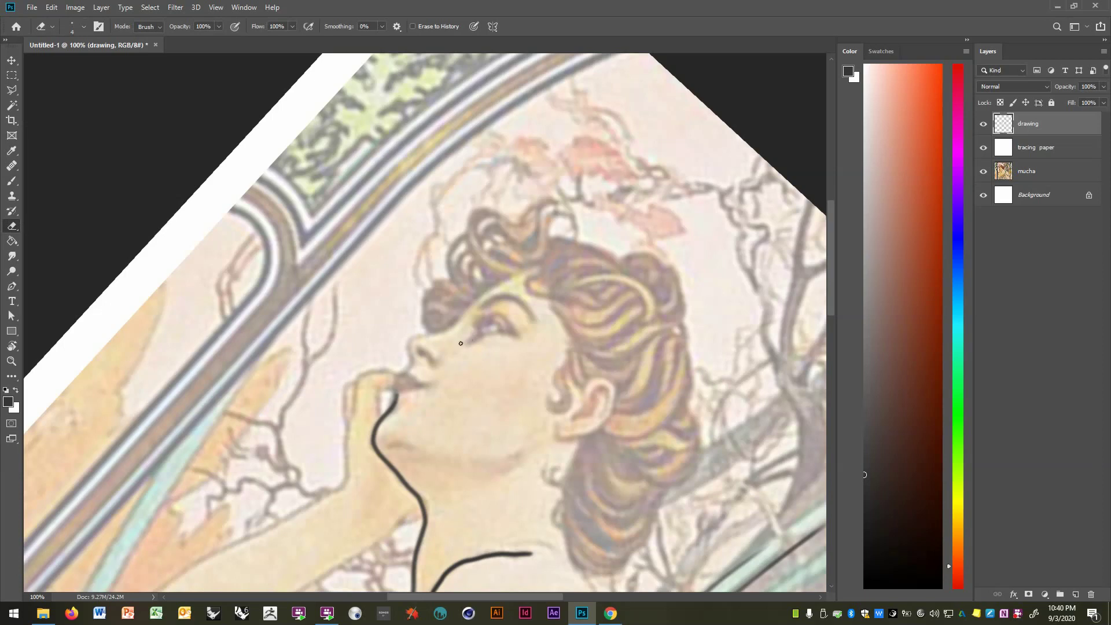
# Trace the woman's eye and front lashes with the Brush on the "drawing" layer and set the brush smoothing to 0%
pyautogui.press('b')
pyautogui.moveTo(467, 343); pyautogui.dragTo(525, 320)
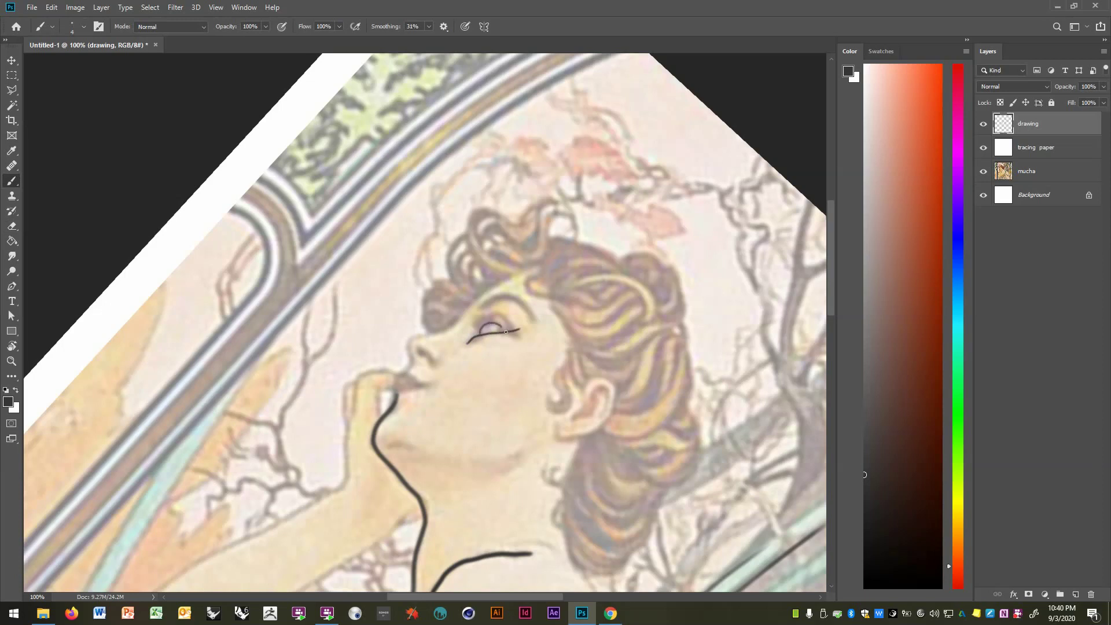
pyautogui.moveTo(476, 327); pyautogui.dragTo(487, 312)
pyautogui.click(427, 27)
pyautogui.moveTo(423, 40); pyautogui.dragTo(410, 40)
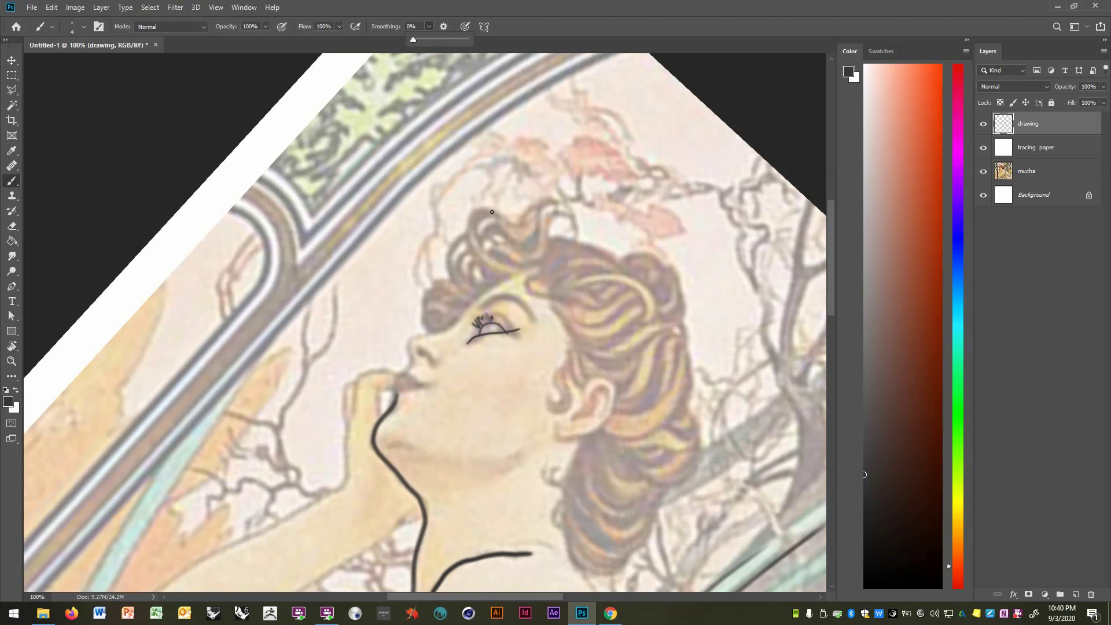
# Trace the woman's upper eyelid, nostril, nose and forehead profile on the "drawing" layer
pyautogui.click(491, 317)
pyautogui.moveTo(491, 317); pyautogui.dragTo(505, 332)
pyautogui.moveTo(419, 349)
pyautogui.mouseDown()
pyautogui.moveTo(431, 362)
pyautogui.moveTo(410, 352)
pyautogui.moveTo(408, 339)
pyautogui.moveTo(428, 333)
pyautogui.mouseUp()
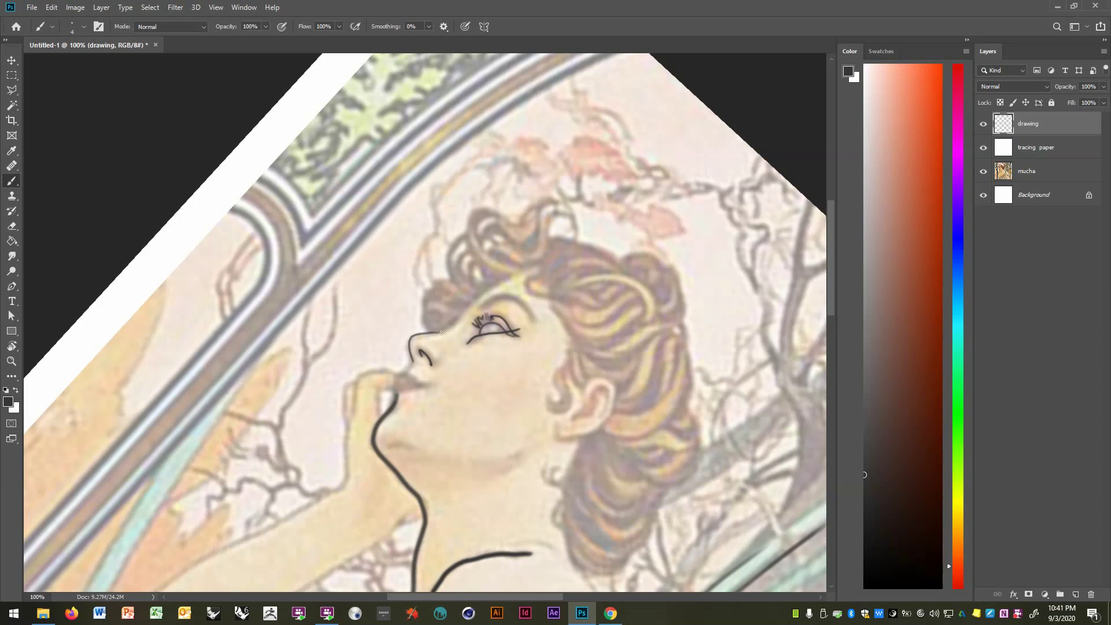
pyautogui.moveTo(451, 328); pyautogui.dragTo(537, 269)
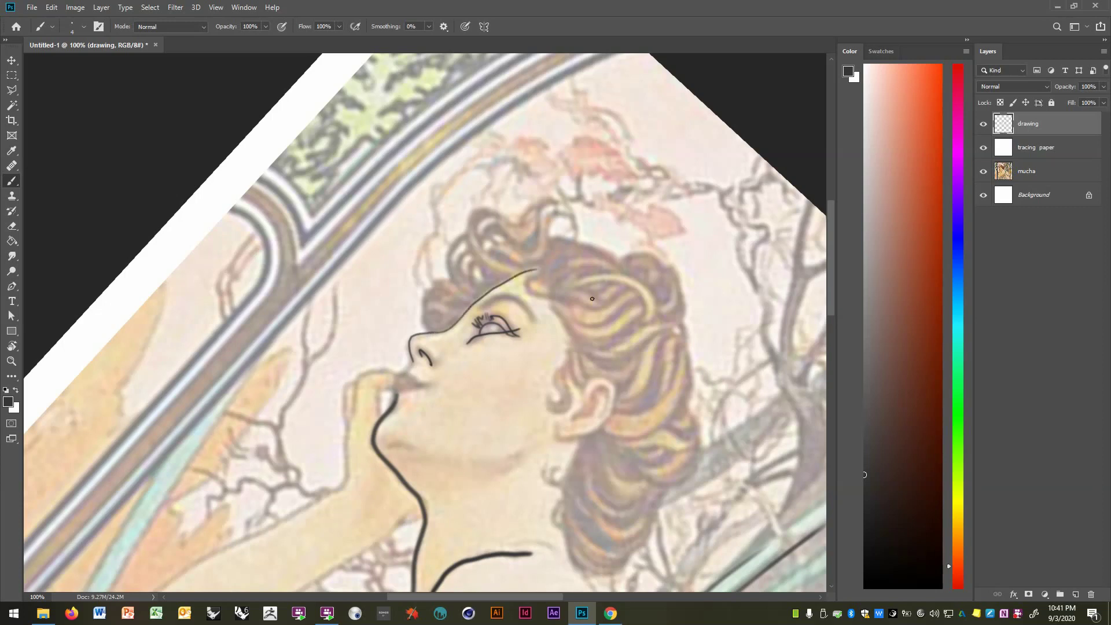
# Rotate the canvas view back to 0° and set the "tracing paper" layer's opacity to 39%
pyautogui.keyDown('ctrl'); pyautogui.keyDown('alt'); pyautogui.click(651, 489); pyautogui.keyUp('alt'); pyautogui.keyUp('ctrl')
pyautogui.keyDown('ctrl'); pyautogui.keyDown('alt'); pyautogui.click(653, 494); pyautogui.keyUp('alt'); pyautogui.keyUp('ctrl')
pyautogui.keyDown('ctrl'); pyautogui.keyDown('alt'); pyautogui.click(654, 497); pyautogui.keyUp('alt'); pyautogui.keyUp('ctrl')
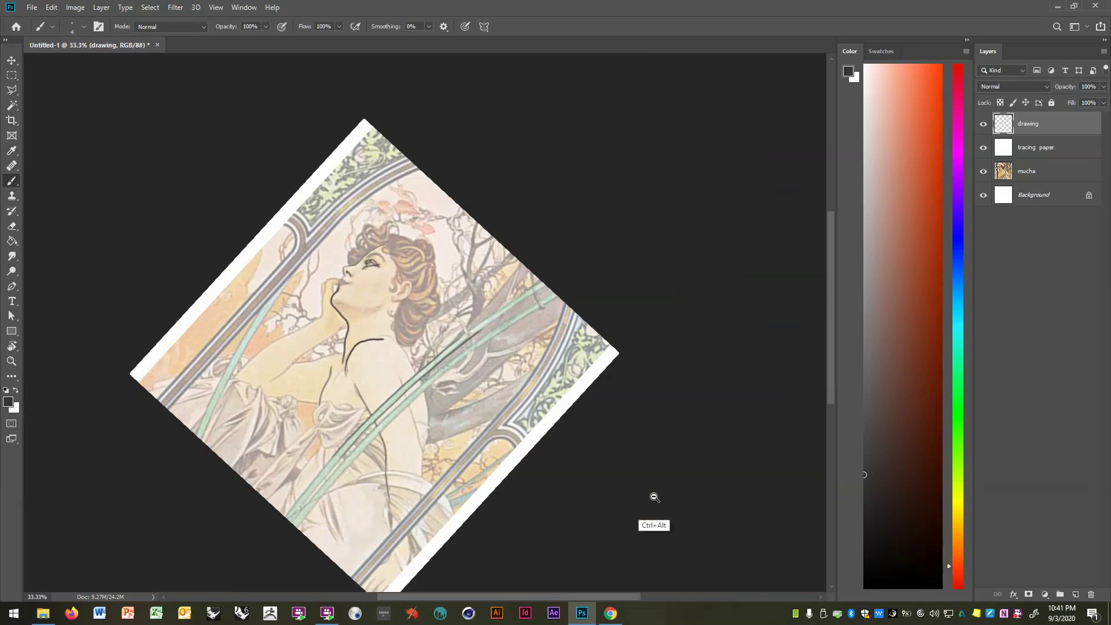
pyautogui.press('r')
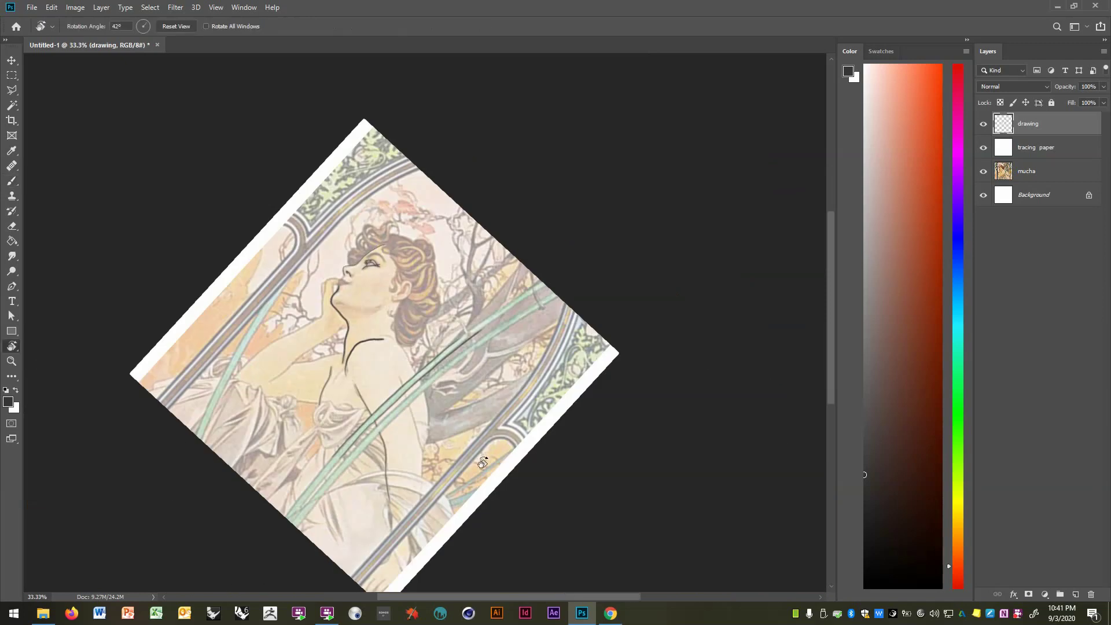
pyautogui.moveTo(484, 460)
pyautogui.mouseDown()
pyautogui.moveTo(541, 422)
pyautogui.moveTo(585, 360)
pyautogui.moveTo(574, 289)
pyautogui.moveTo(588, 330)
pyautogui.mouseUp()
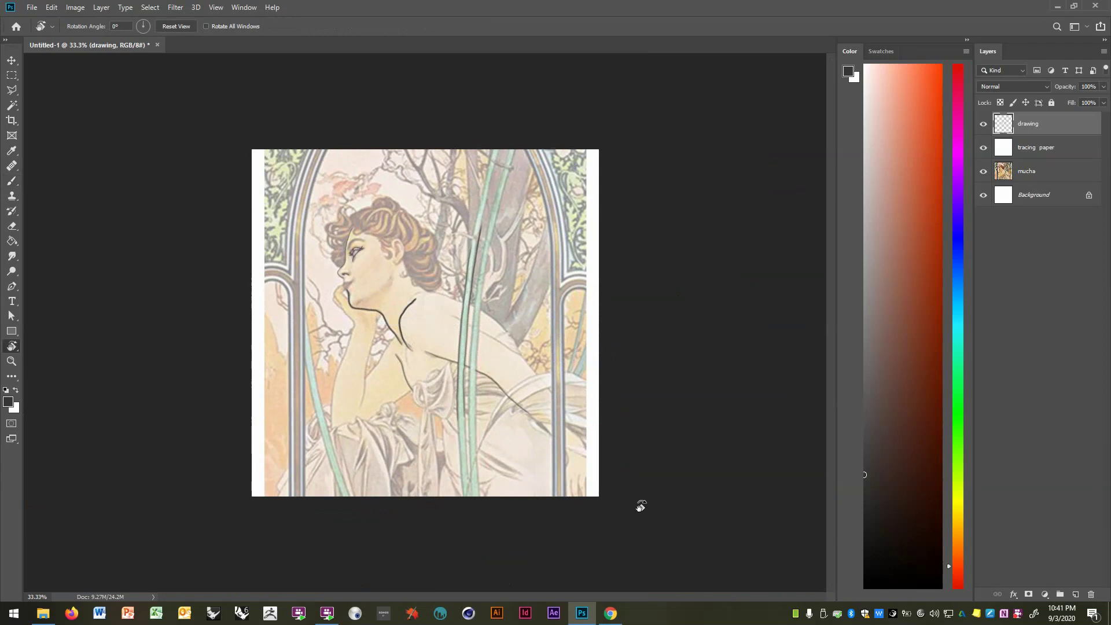
pyautogui.hotkey('ctrl', '+')
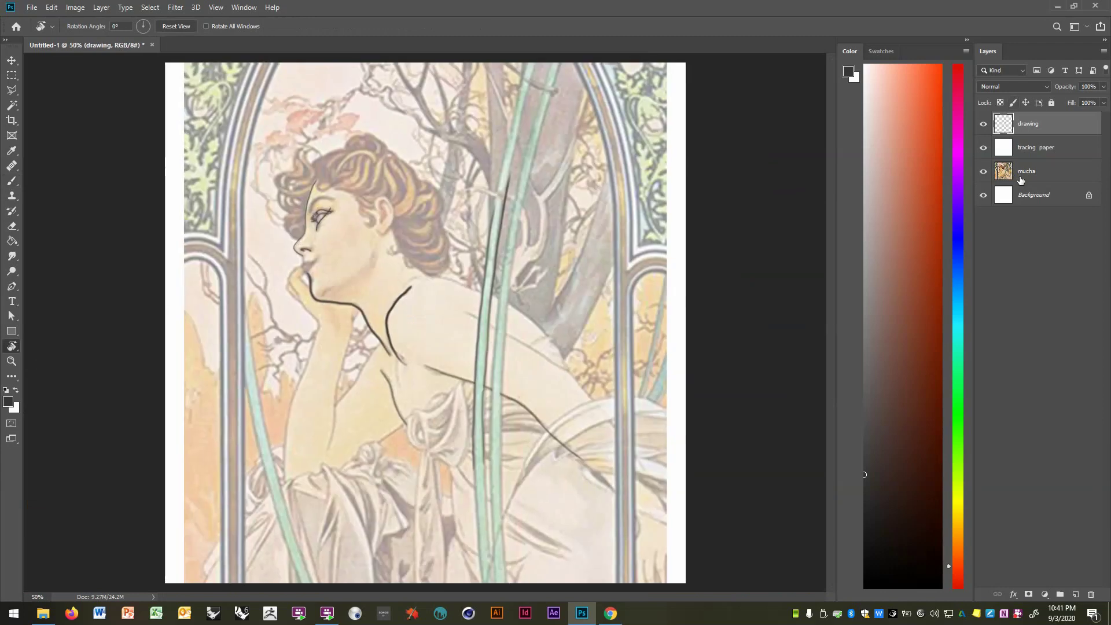
pyautogui.click(1065, 152)
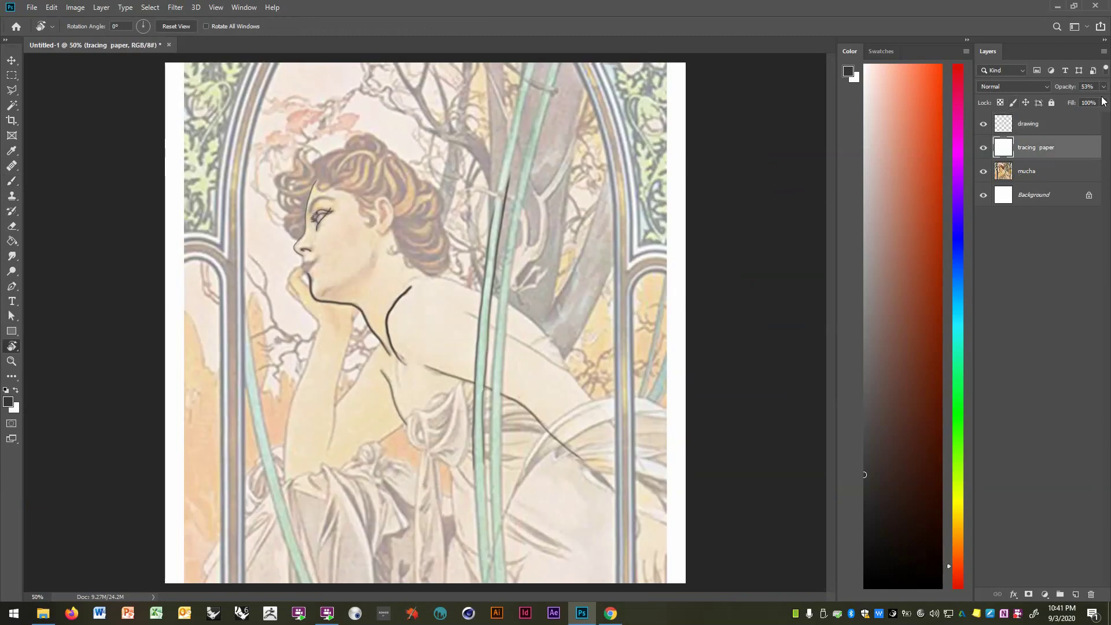
pyautogui.moveTo(1104, 86)
pyautogui.mouseDown()
pyautogui.moveTo(1071, 102)
pyautogui.moveTo(1105, 99)
pyautogui.moveTo(1071, 103)
pyautogui.mouseUp()
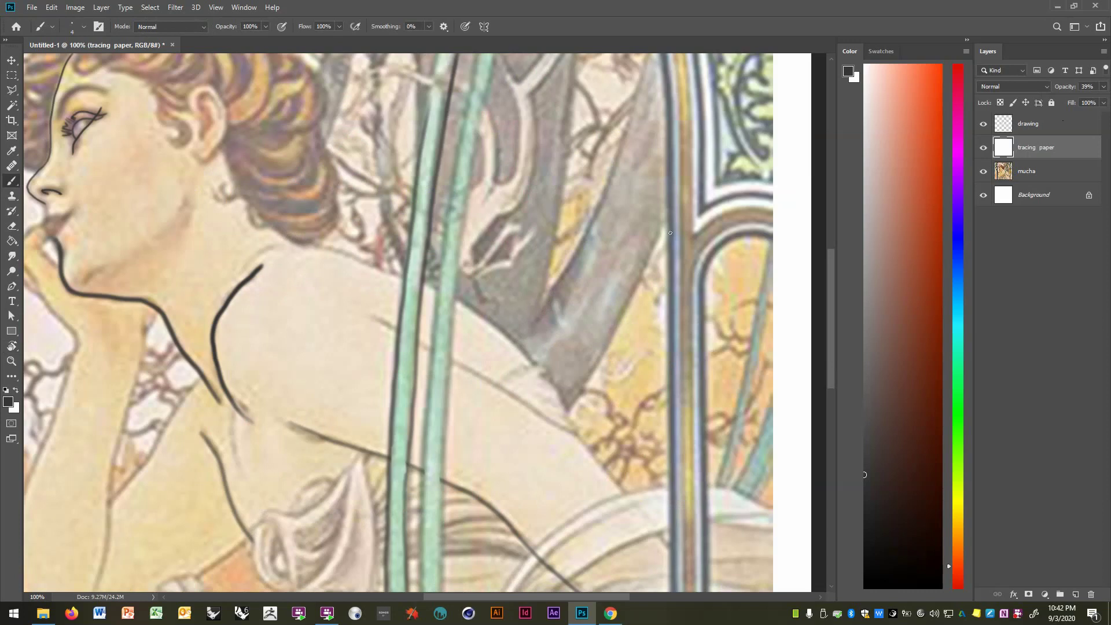
# Trace straight vertical Brush lines along the decorative border column beside the woman's arm on the "tracing paper" layer
pyautogui.moveTo(670, 240); pyautogui.dragTo(672, 463)
pyautogui.hotkey('ctrl', 'z')
pyautogui.moveTo(672, 254); pyautogui.dragTo(672, 304)
pyautogui.moveTo(672, 359); pyautogui.dragTo(672, 570)
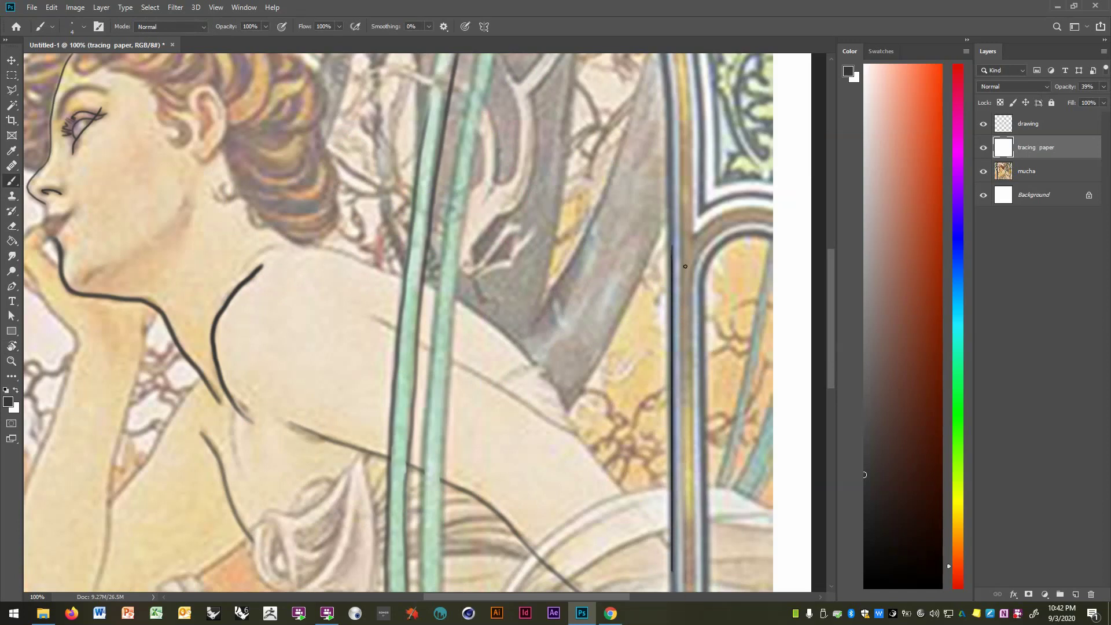
pyautogui.moveTo(680, 247); pyautogui.dragTo(680, 570)
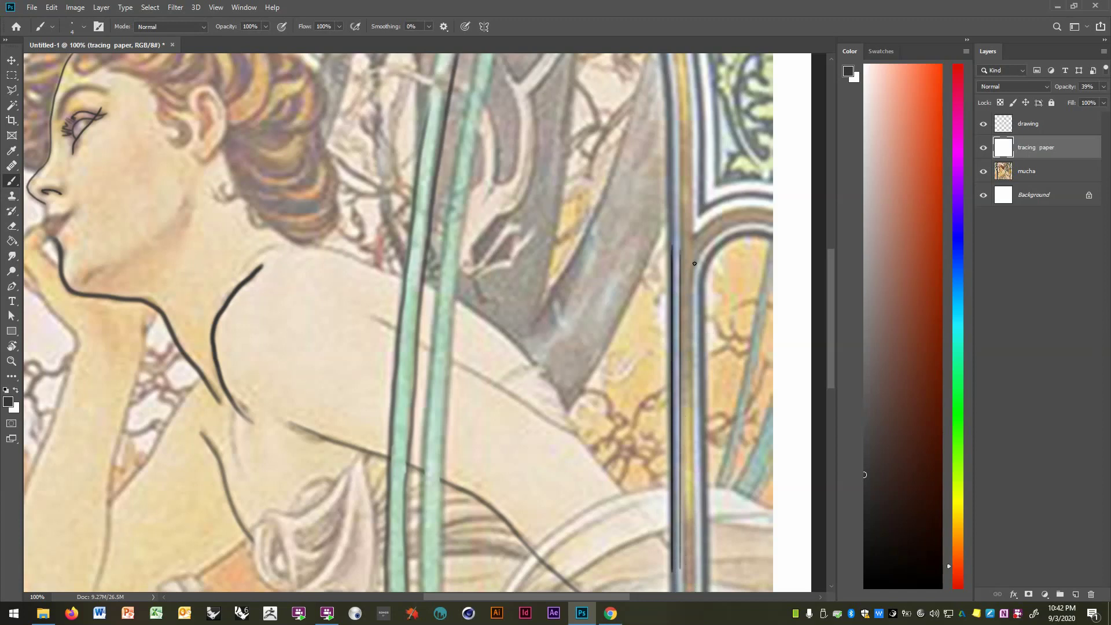
pyautogui.moveTo(691, 276); pyautogui.dragTo(700, 578)
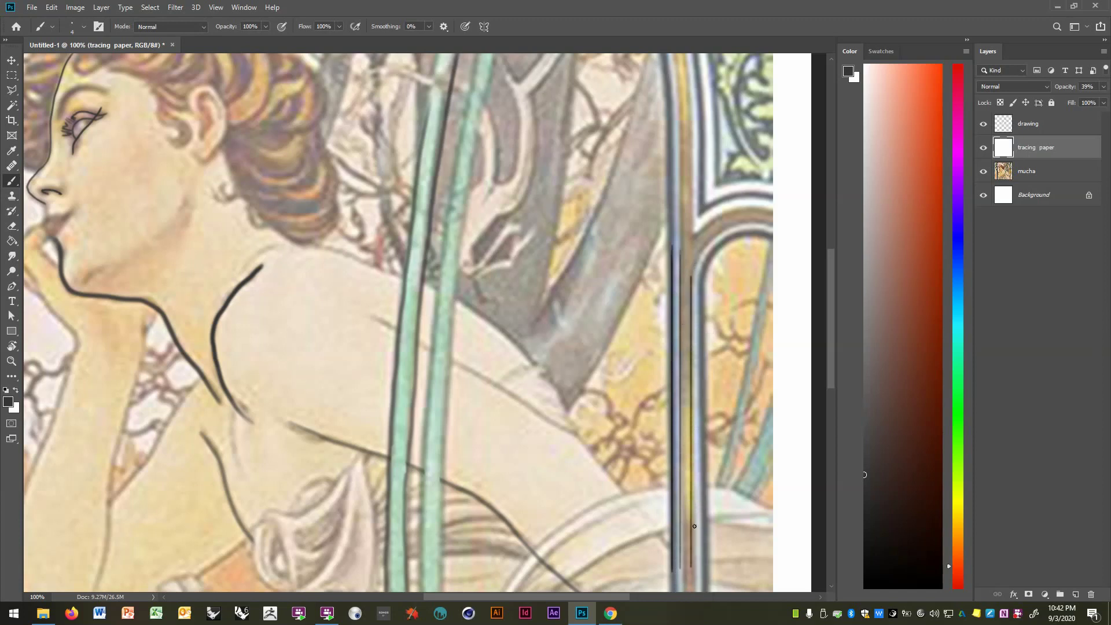
# Try out angled straight brush lines and a chain of connected straight segments across the woman's arm and the tree trunk
pyautogui.click(576, 476)
pyautogui.moveTo(547, 296); pyautogui.dragTo(543, 404)
pyautogui.moveTo(520, 311); pyautogui.dragTo(489, 464)
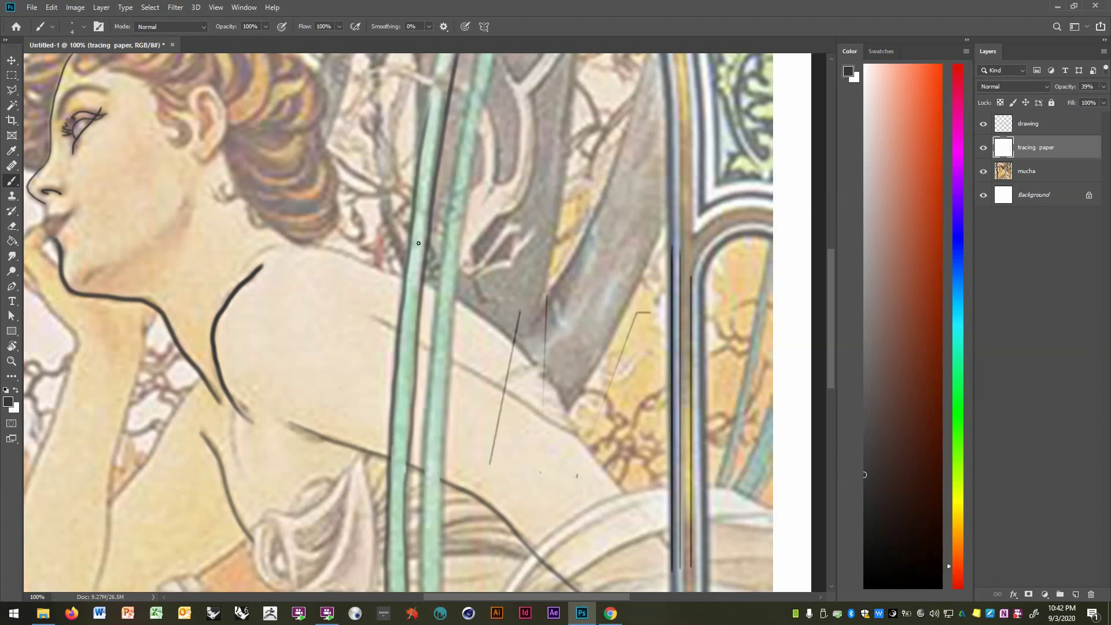
pyautogui.keyDown('shift'); pyautogui.click(380, 230); pyautogui.keyUp('shift')
pyautogui.keyDown('shift'); pyautogui.click(471, 191); pyautogui.keyUp('shift')
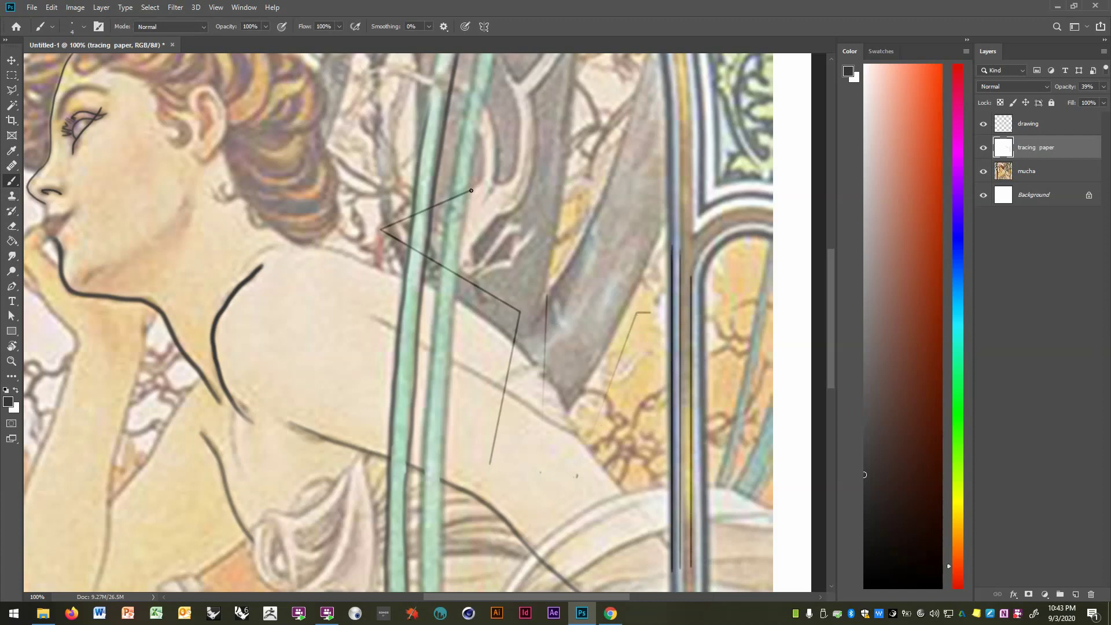
pyautogui.keyDown('shift'); pyautogui.click(528, 151); pyautogui.keyUp('shift')
pyautogui.keyDown('shift'); pyautogui.click(566, 219); pyautogui.keyUp('shift')
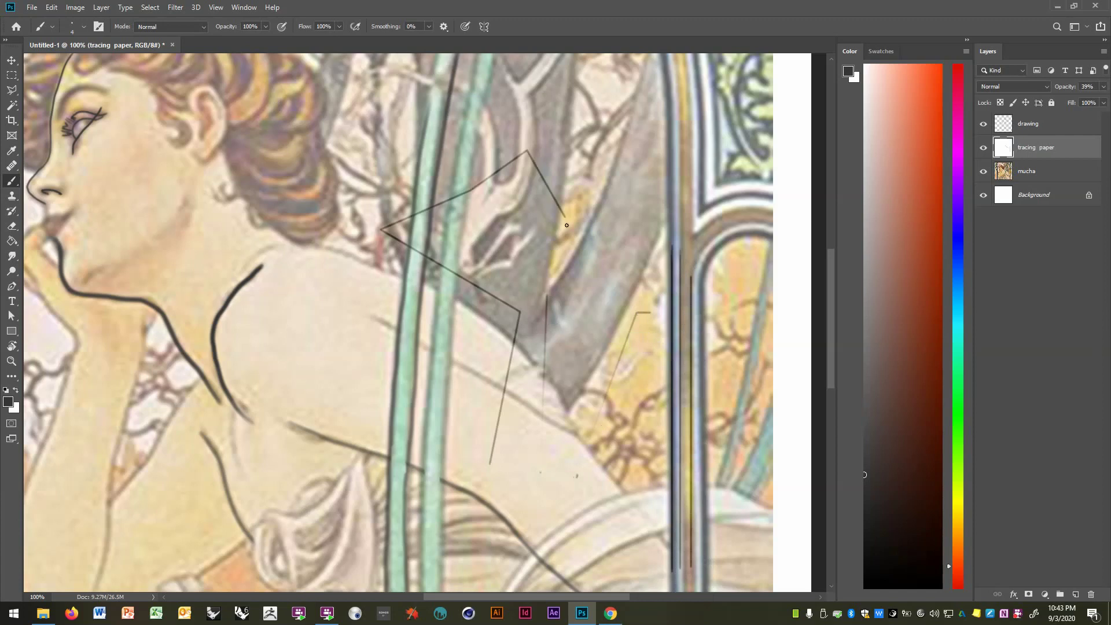
pyautogui.keyDown('shift'); pyautogui.click(570, 287); pyautogui.keyUp('shift')
pyautogui.keyDown('shift'); pyautogui.click(533, 385); pyautogui.keyUp('shift')
pyautogui.keyDown('shift'); pyautogui.click(549, 436); pyautogui.keyUp('shift')
pyautogui.keyDown('shift'); pyautogui.click(542, 479); pyautogui.keyUp('shift')
pyautogui.keyDown('shift'); pyautogui.click(506, 516); pyautogui.keyUp('shift')
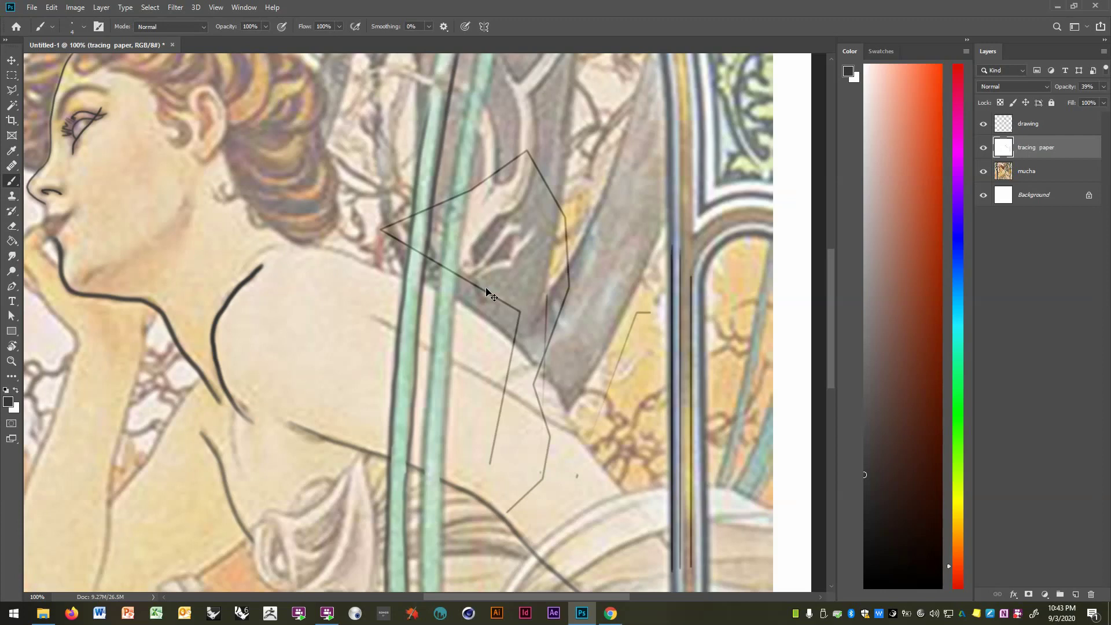
# Undo the test lines and connected segments drawn over the arm and the tree trunk
pyautogui.hotkey('ctrl', 'z')
pyautogui.hotkey('ctrl', 'z')
pyautogui.hotkey('ctrl', 'z')
pyautogui.hotkey('ctrl', 'z')
pyautogui.hotkey('ctrl', 'z')
pyautogui.hotkey('ctrl', 'z')
pyautogui.hotkey('ctrl', 'z')
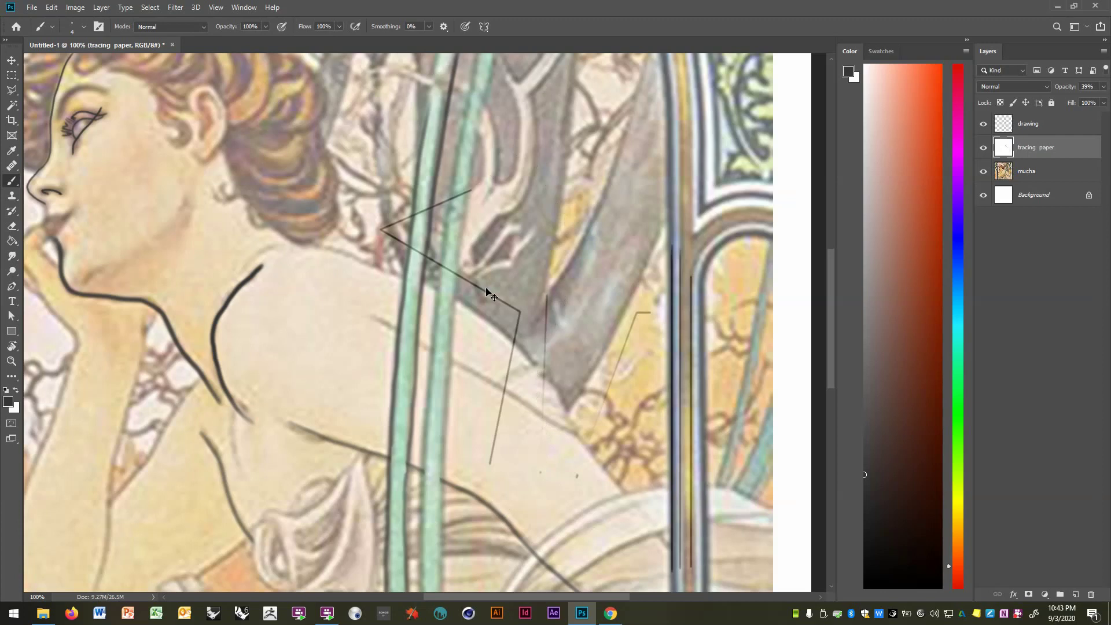
pyautogui.hotkey('ctrl', 'z')
pyautogui.hotkey('ctrl', 'z')
# Save the document as a layered PSD, replacing "Hand writing" with "Tracing" in the suggested practice file name and keeping Maximize Compatibility
pyautogui.hotkey('ctrl', '0')
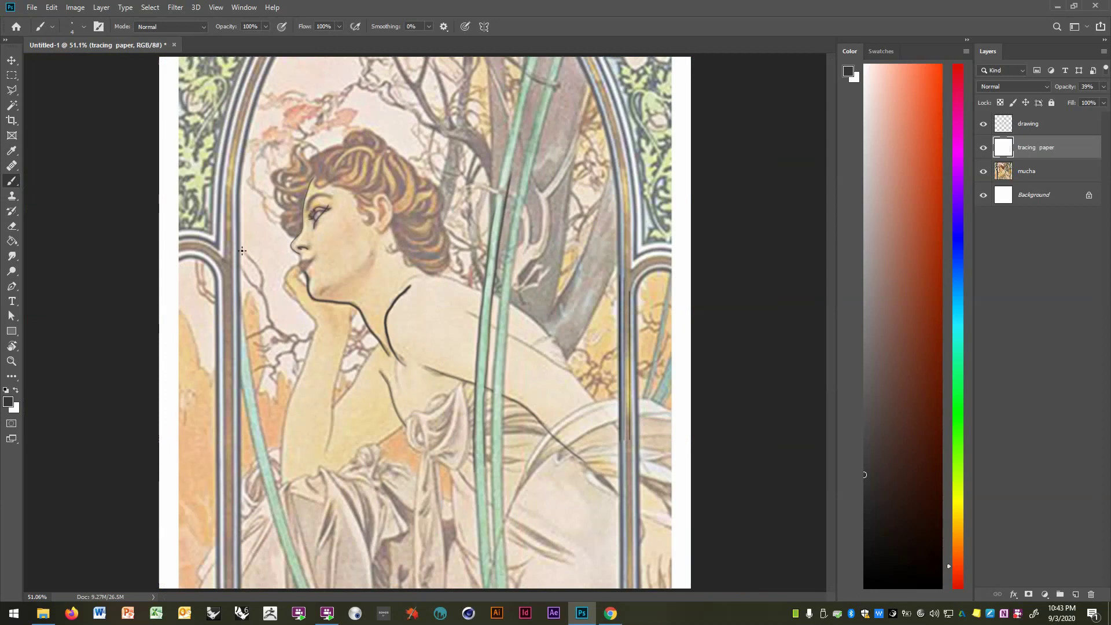
pyautogui.hotkey('ctrl', 's')
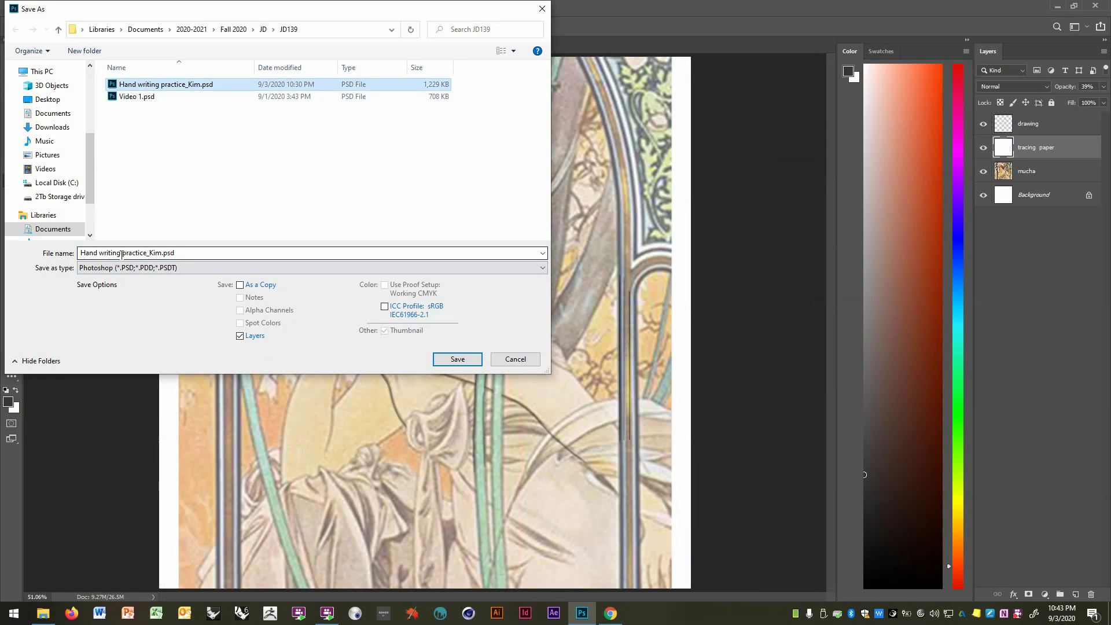
pyautogui.click(122, 254)
pyautogui.moveTo(121, 253); pyautogui.dragTo(55, 241)
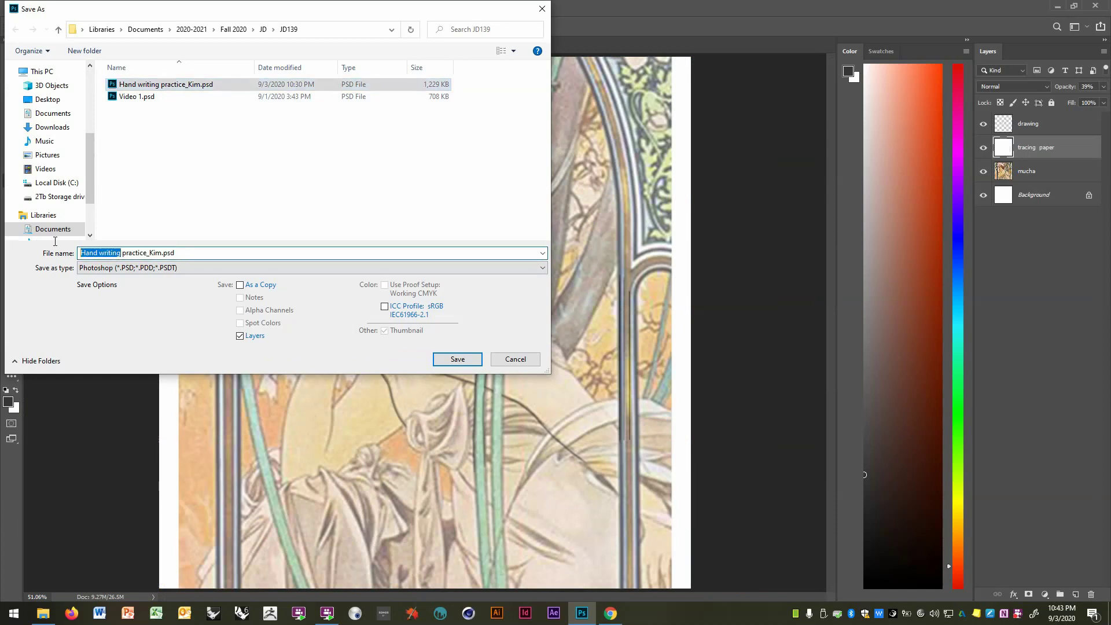
pyautogui.write('Tracing')
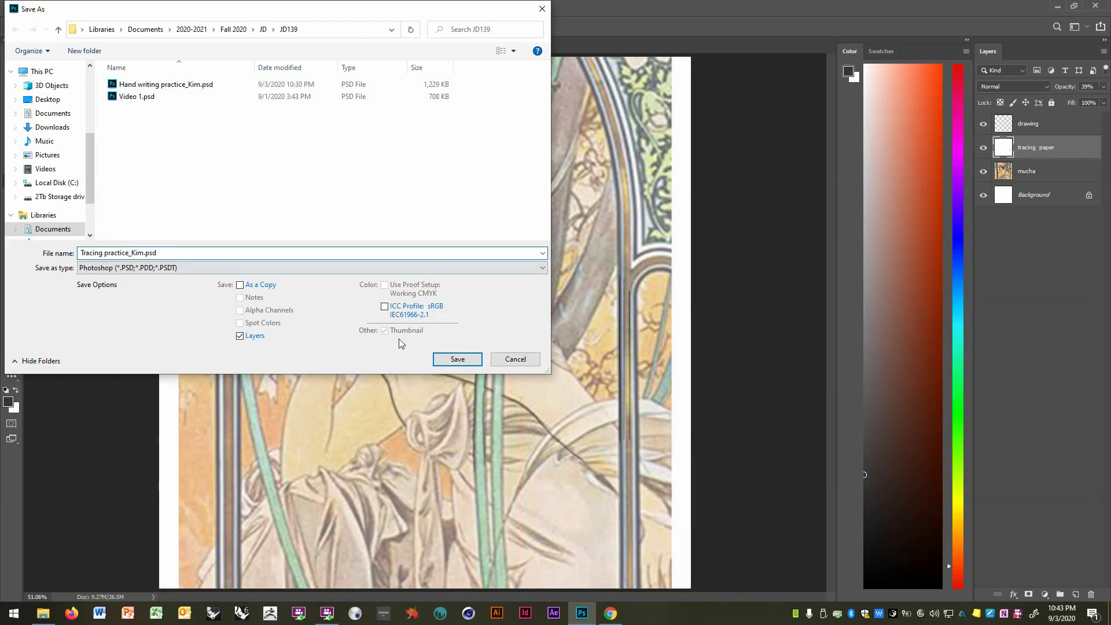
pyautogui.click(457, 360)
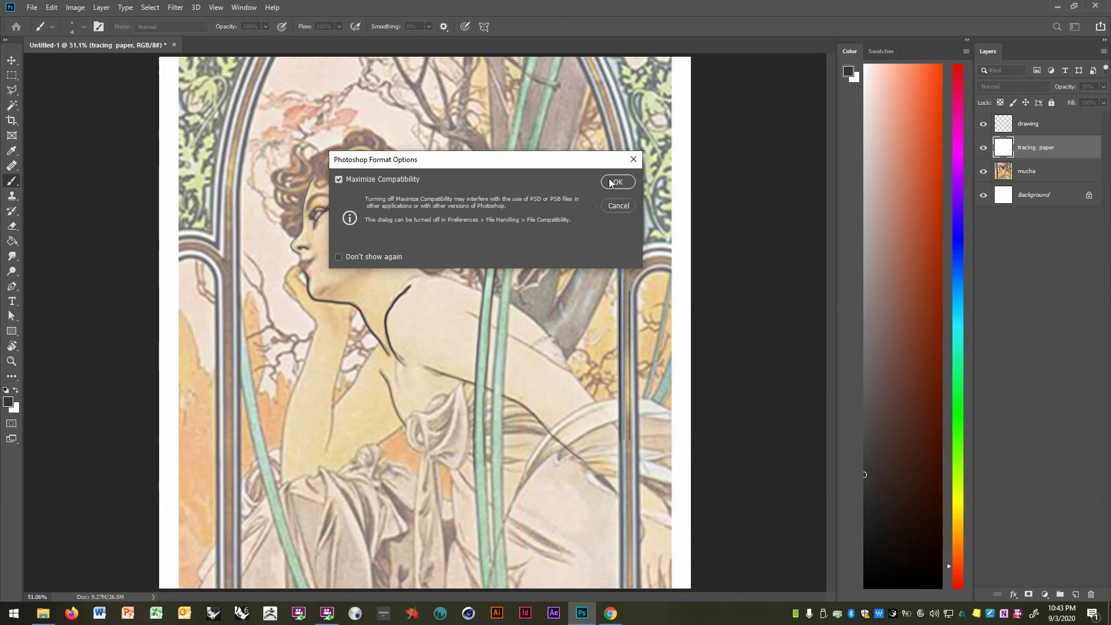
pyautogui.click(618, 181)
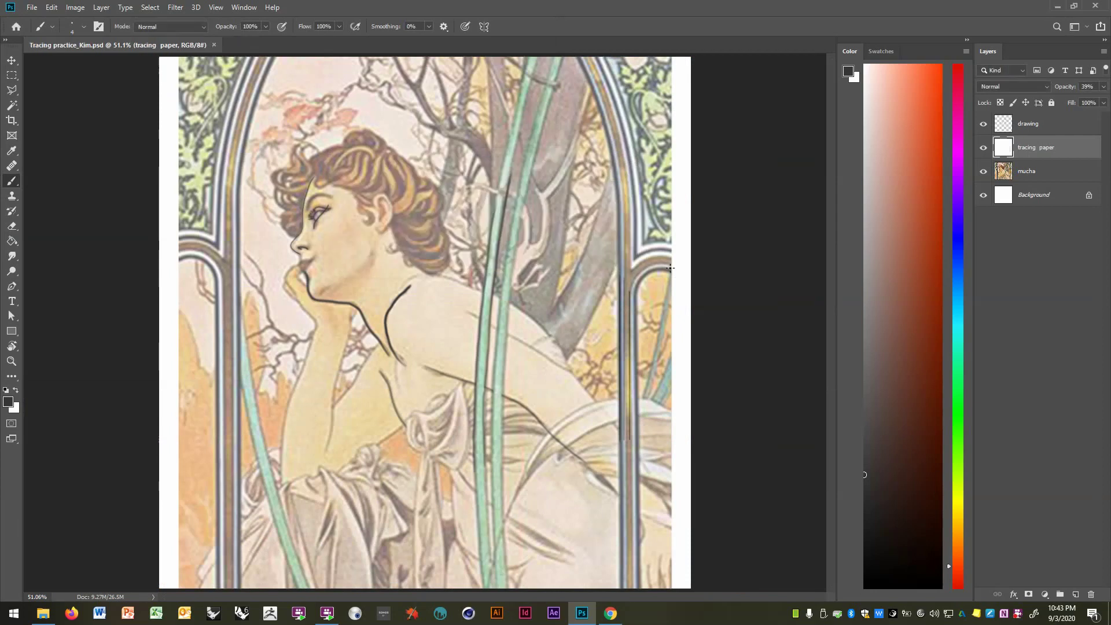